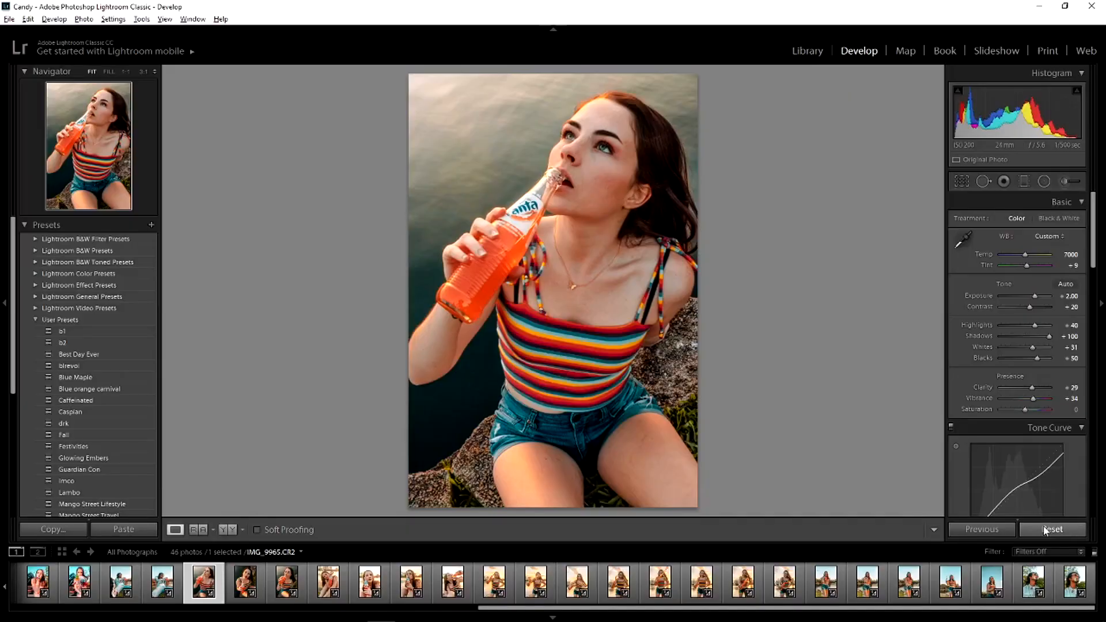
- Reset the photo's edits, restore them, and review the Develop settings from Basic down to Camera Calibration
{"action": "left_click", "coordinate": [1046, 530]}
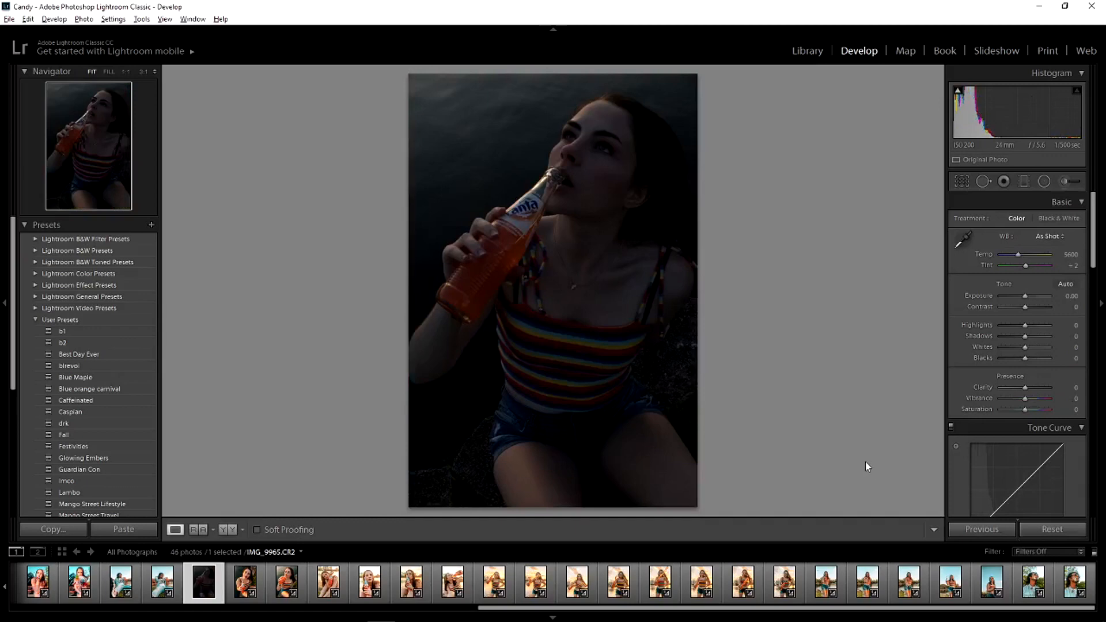
{"action": "key", "text": "ctrl+z"}
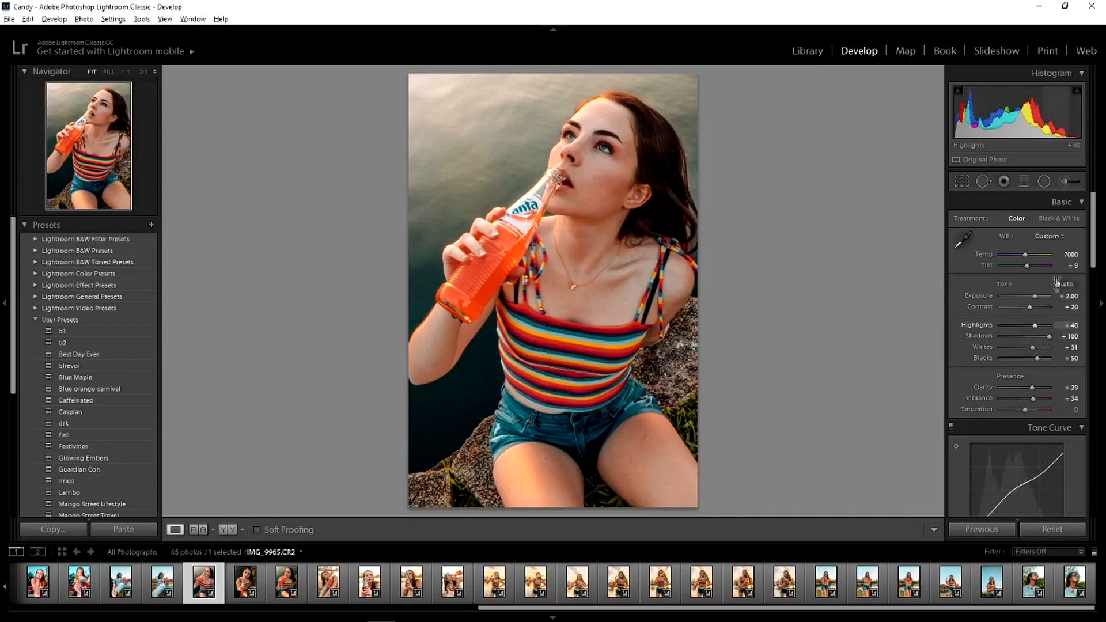
{"action": "scroll", "coordinate": [1098, 259], "scroll_direction": "down", "scroll_amount": 3}
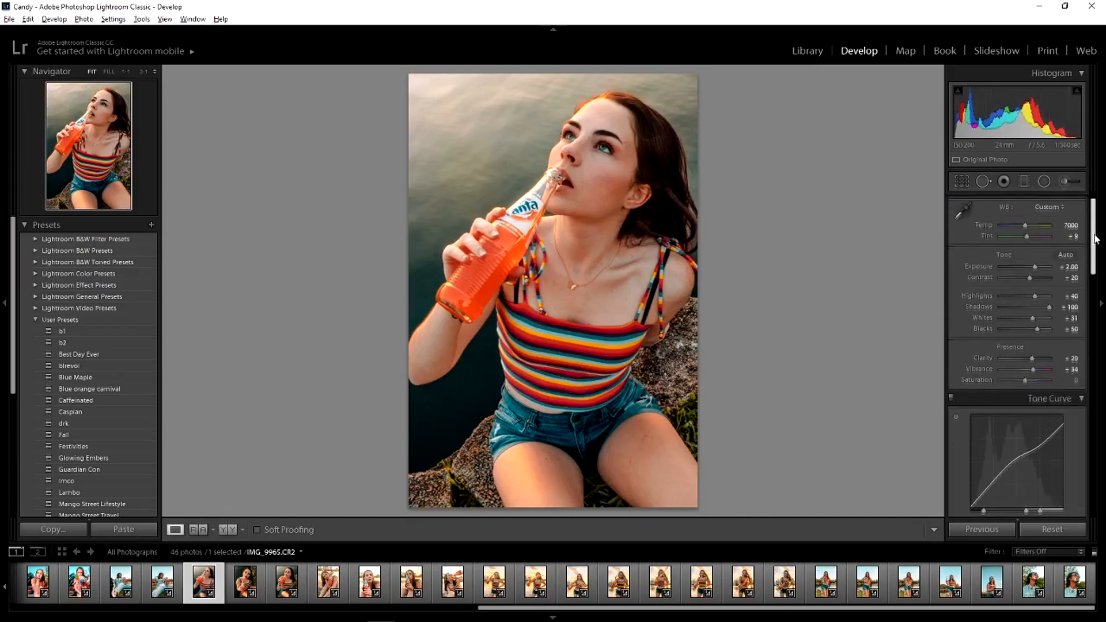
{"action": "left_click_drag", "start_coordinate": [1093, 270], "coordinate": [1096, 482]}
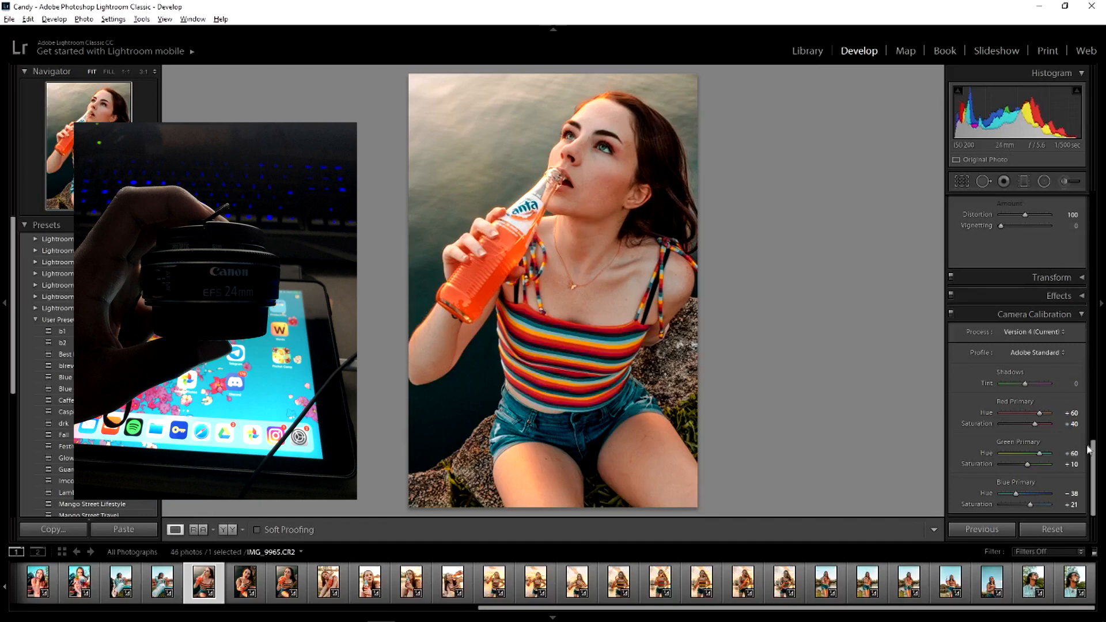
{"action": "left_click_drag", "start_coordinate": [1094, 452], "coordinate": [1095, 201]}
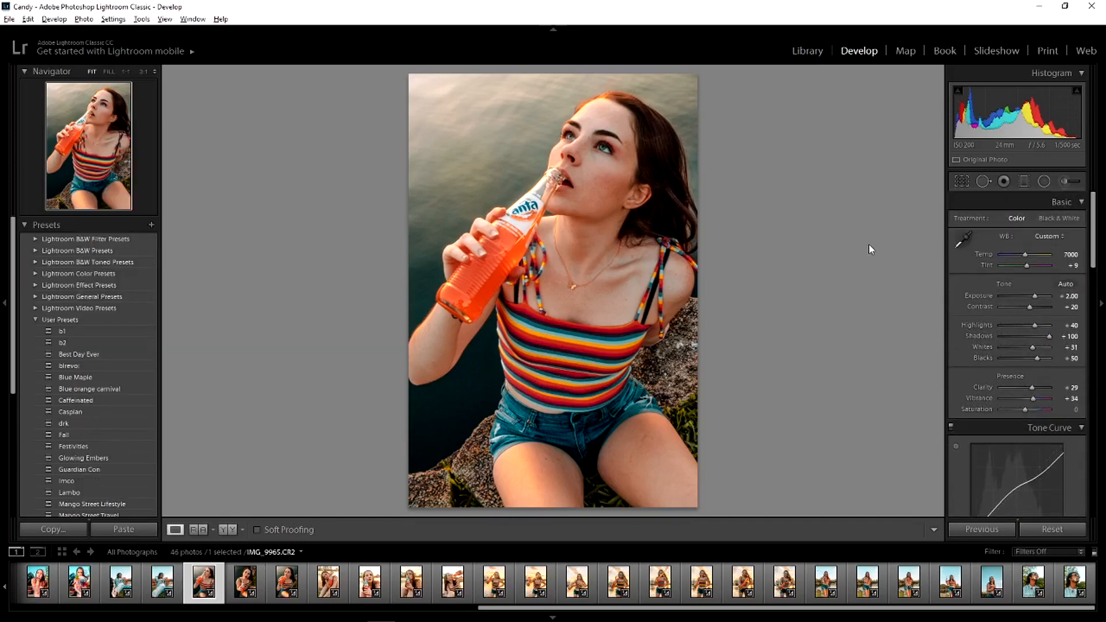
{"action": "mouse_move", "coordinate": [1095, 247]}
{"action": "left_mouse_down"}
{"action": "mouse_move", "coordinate": [1095, 281]}
{"action": "mouse_move", "coordinate": [1094, 257]}
{"action": "left_mouse_up"}
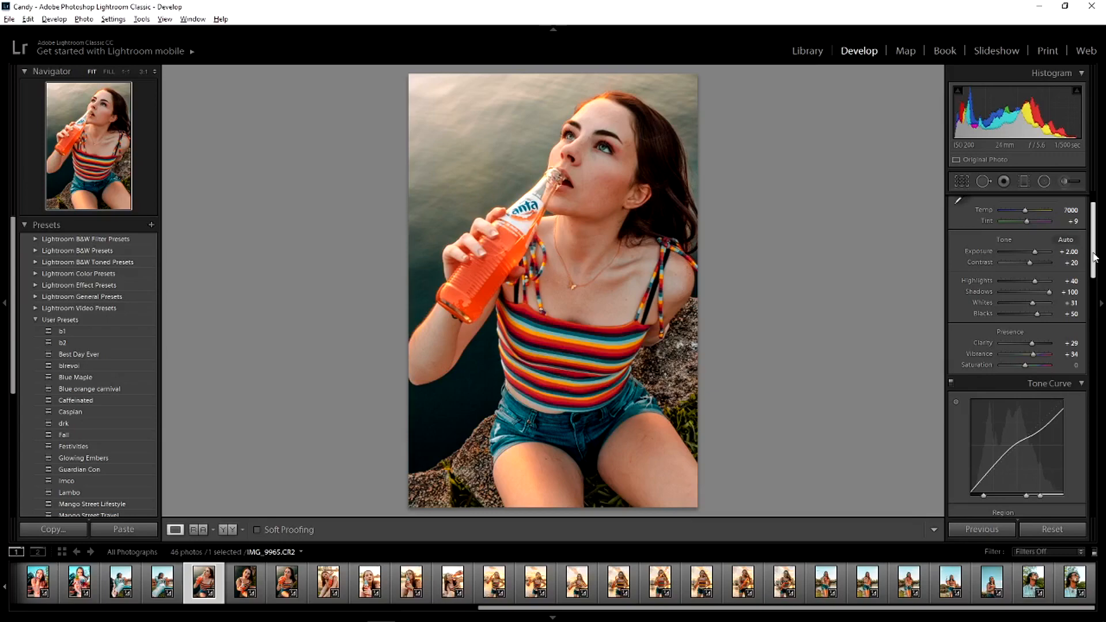
{"action": "scroll", "coordinate": [1095, 256], "scroll_direction": "up", "scroll_amount": 1}
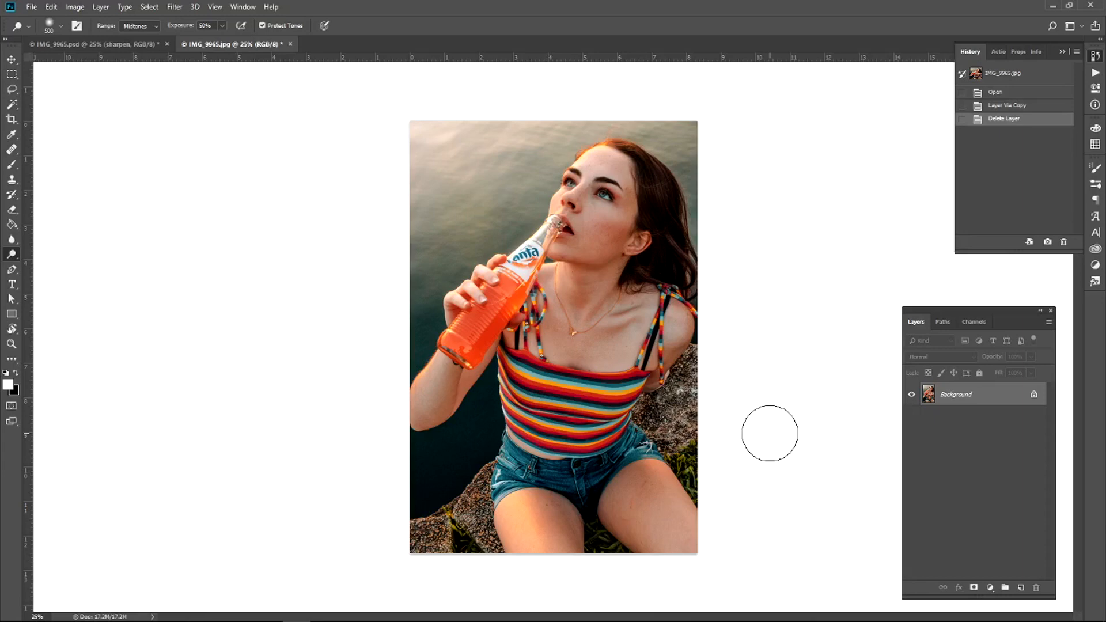
- Switch to Photoshop and duplicate the Background layer of IMG_9965.jpg
{"action": "key", "text": "ctrl+j"}
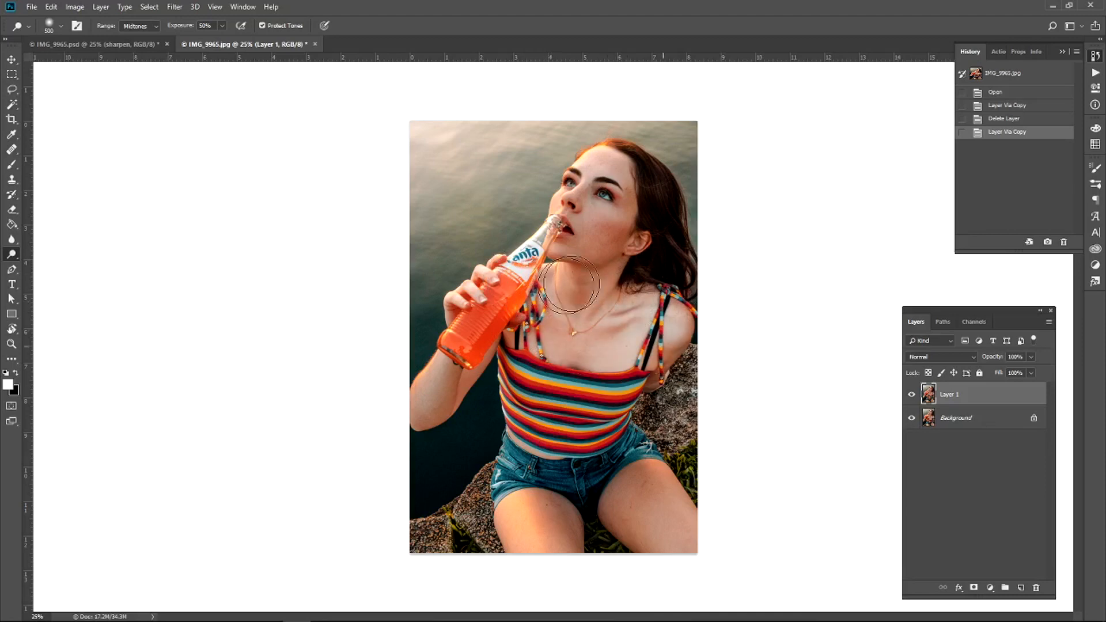
- Try a dodge dab near the neck and a Burn Tool stroke on the chest, and revert to the state just after the layer duplication
{"action": "left_click", "coordinate": [613, 301]}
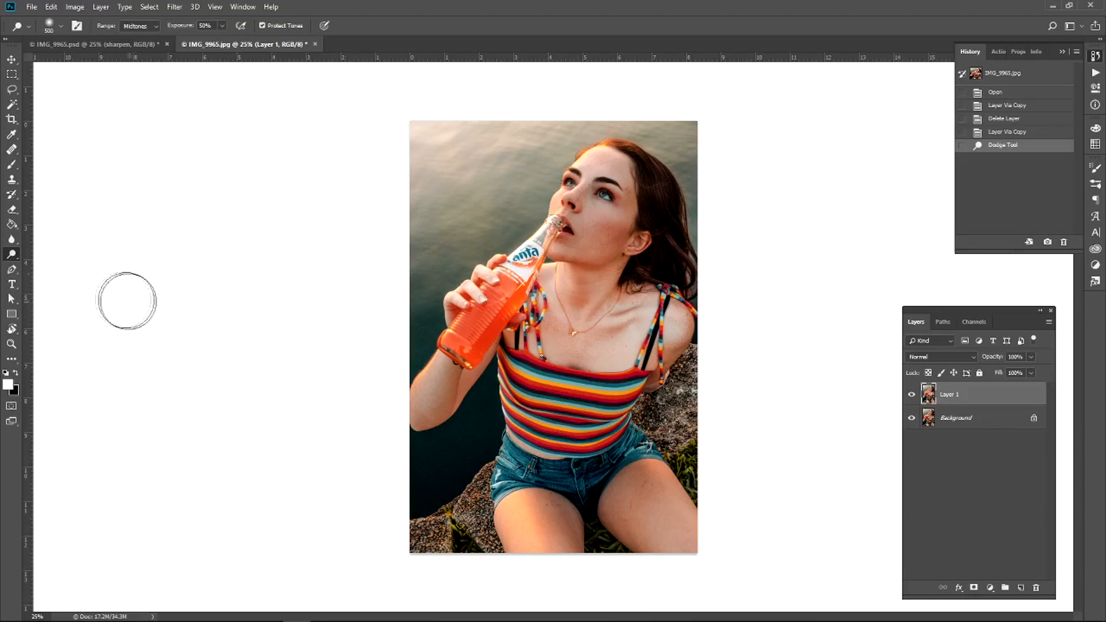
{"action": "right_click", "coordinate": [12, 255]}
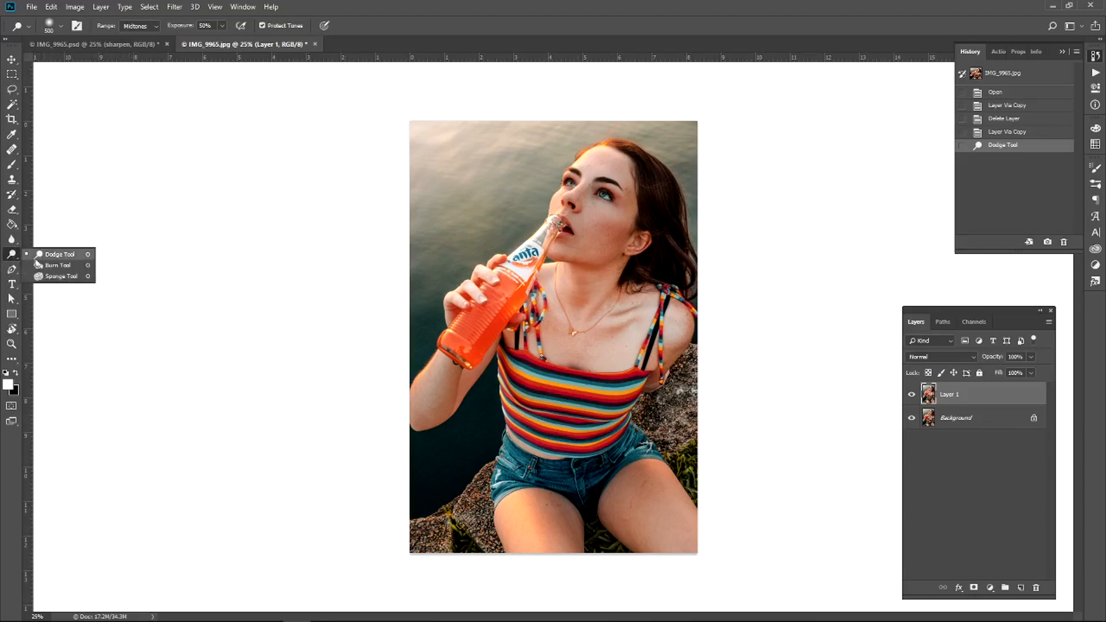
{"action": "left_click", "coordinate": [57, 265]}
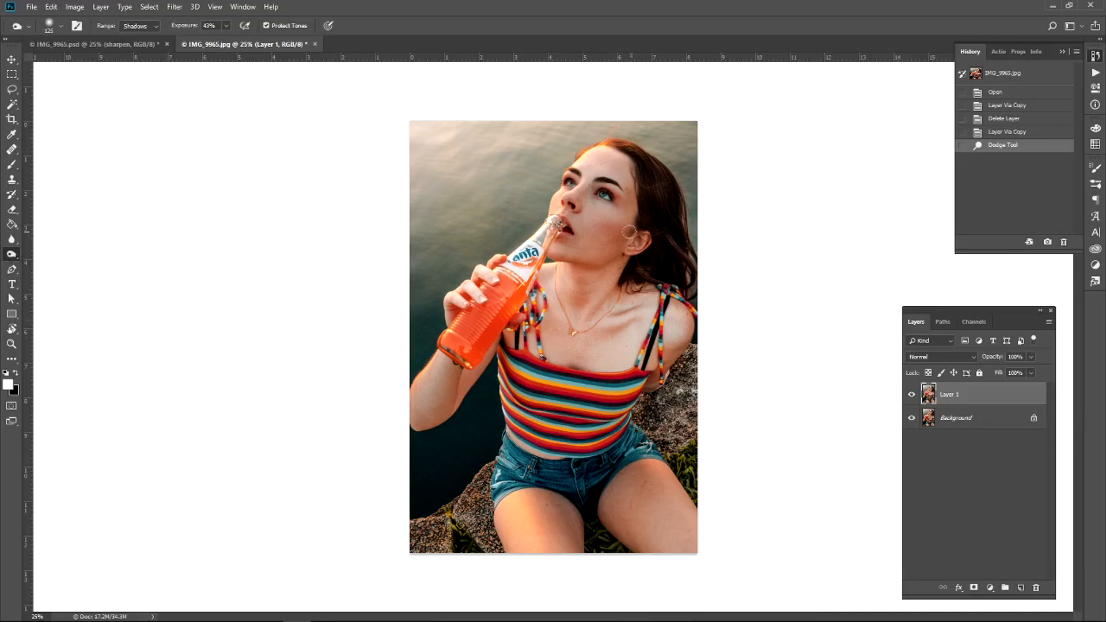
{"action": "key", "text": "bracketright"}
{"action": "key", "text": "bracketright"}
{"action": "key", "text": "bracketright"}
{"action": "key", "text": "bracketright"}
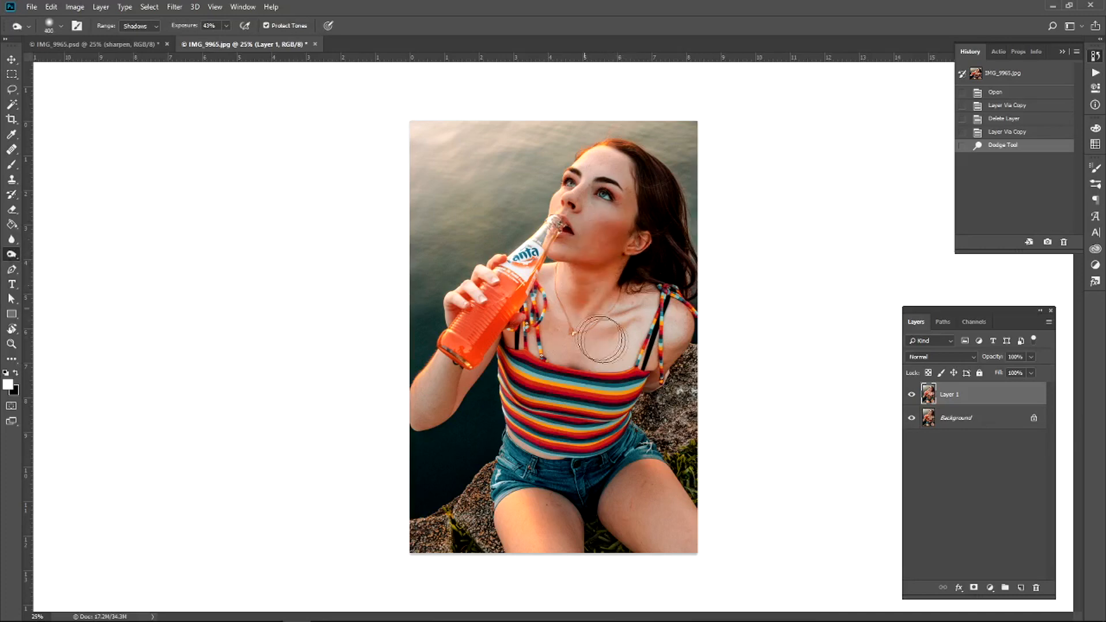
{"action": "left_click_drag", "start_coordinate": [622, 339], "coordinate": [587, 327]}
{"action": "key", "text": "ctrl+z"}
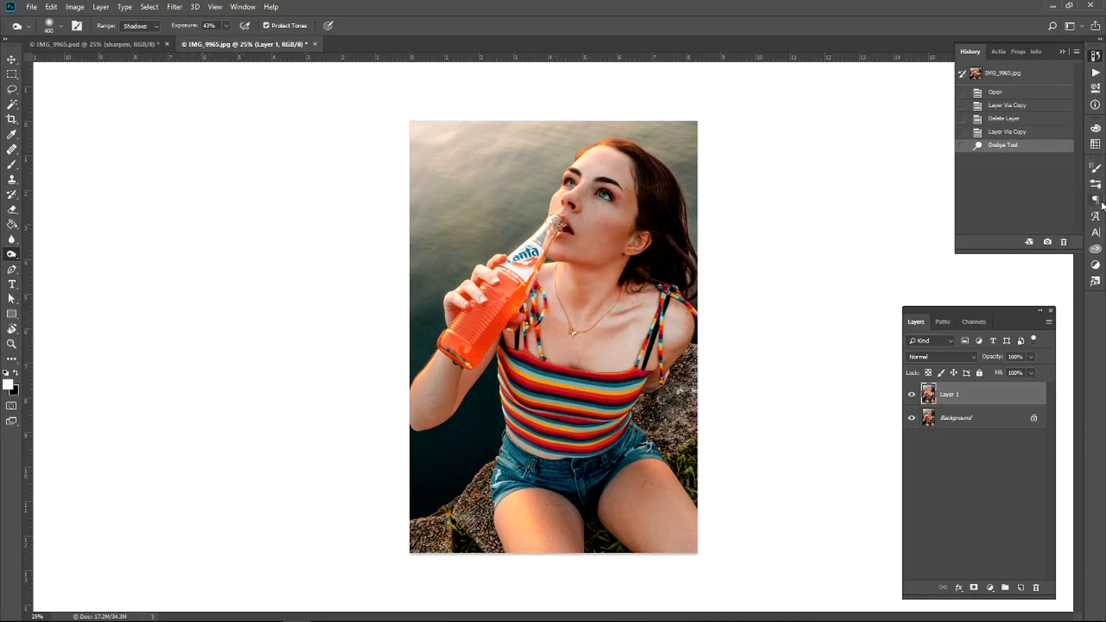
{"action": "left_click", "coordinate": [1025, 133]}
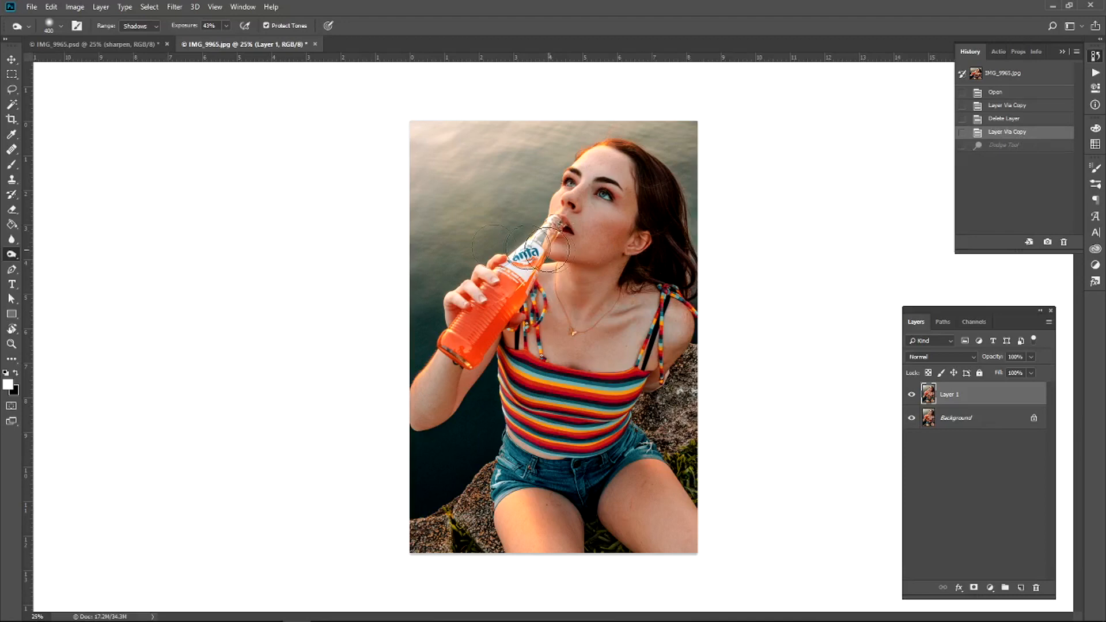
- Set up the Dodge Tool with the Midtones range and an exposure of 60%
{"action": "right_click", "coordinate": [17, 255]}
{"action": "left_click", "coordinate": [55, 253]}
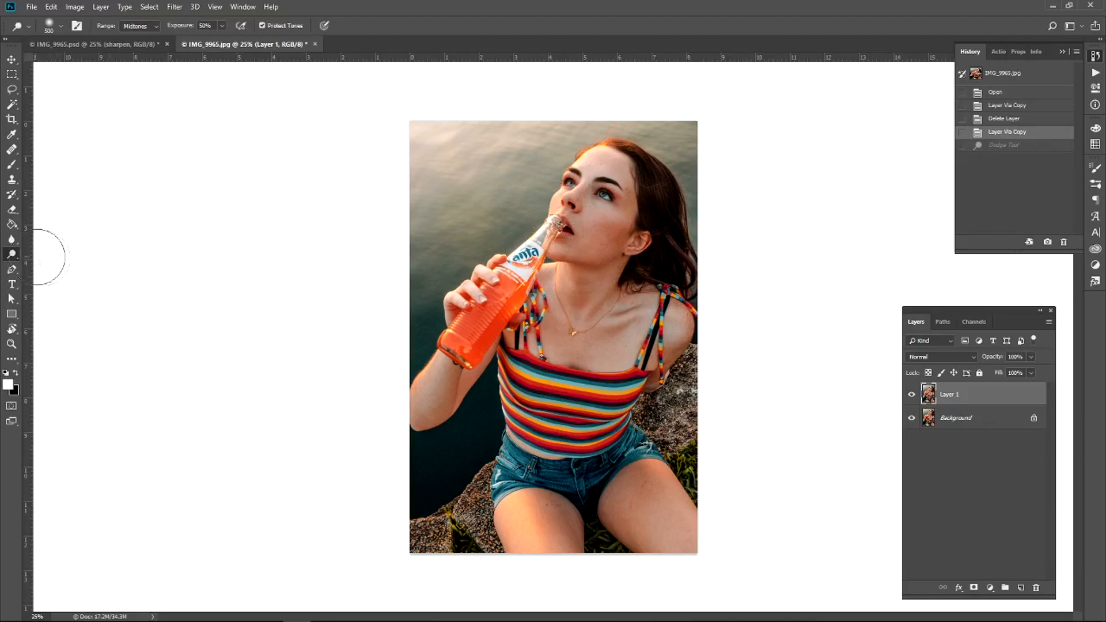
{"action": "left_click", "coordinate": [141, 26]}
{"action": "left_click", "coordinate": [142, 29]}
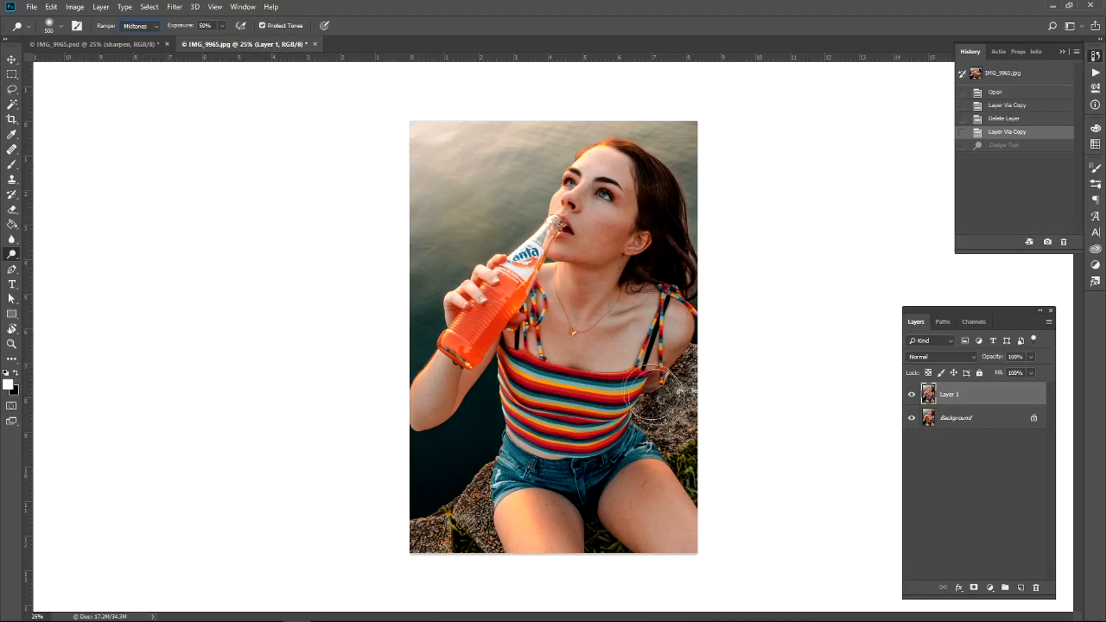
{"action": "left_click", "coordinate": [222, 27]}
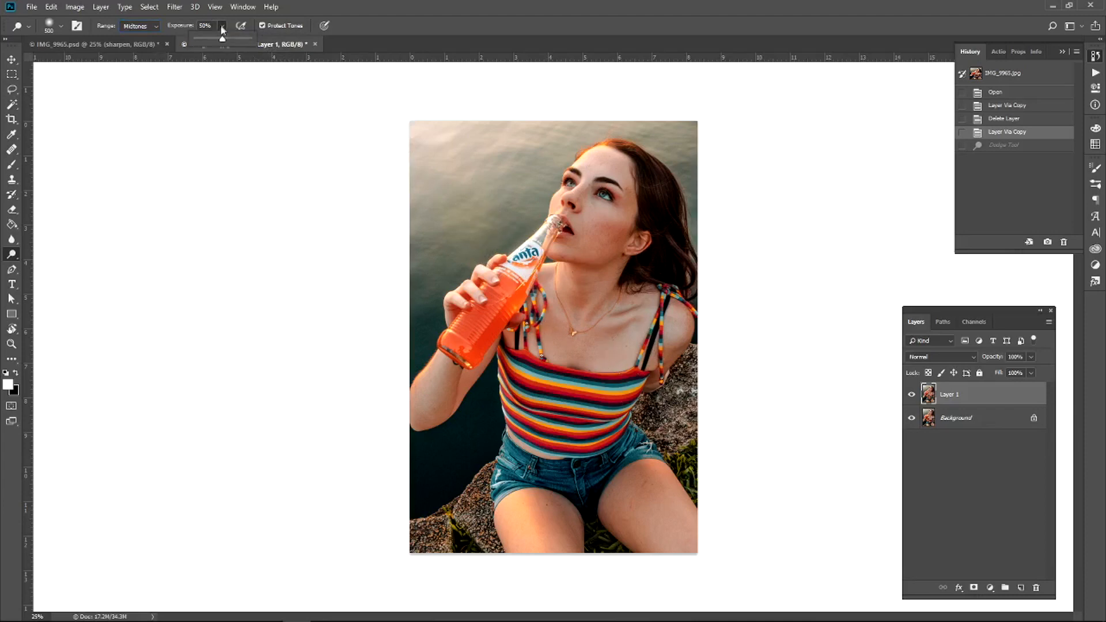
{"action": "left_click", "coordinate": [207, 26]}
{"action": "type", "text": "60"}
{"action": "key", "text": "Return"}
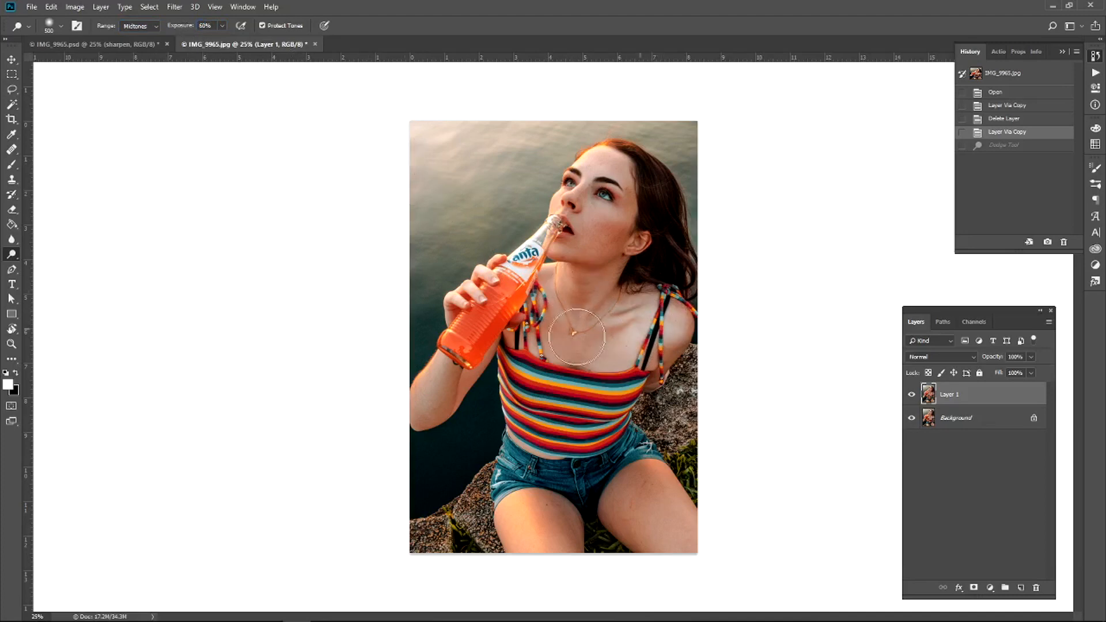
- Dodge the woman's skin on the chest, shoulder, jaw, neck and both thighs of the duplicated layer
{"action": "left_click_drag", "start_coordinate": [583, 324], "coordinate": [663, 318]}
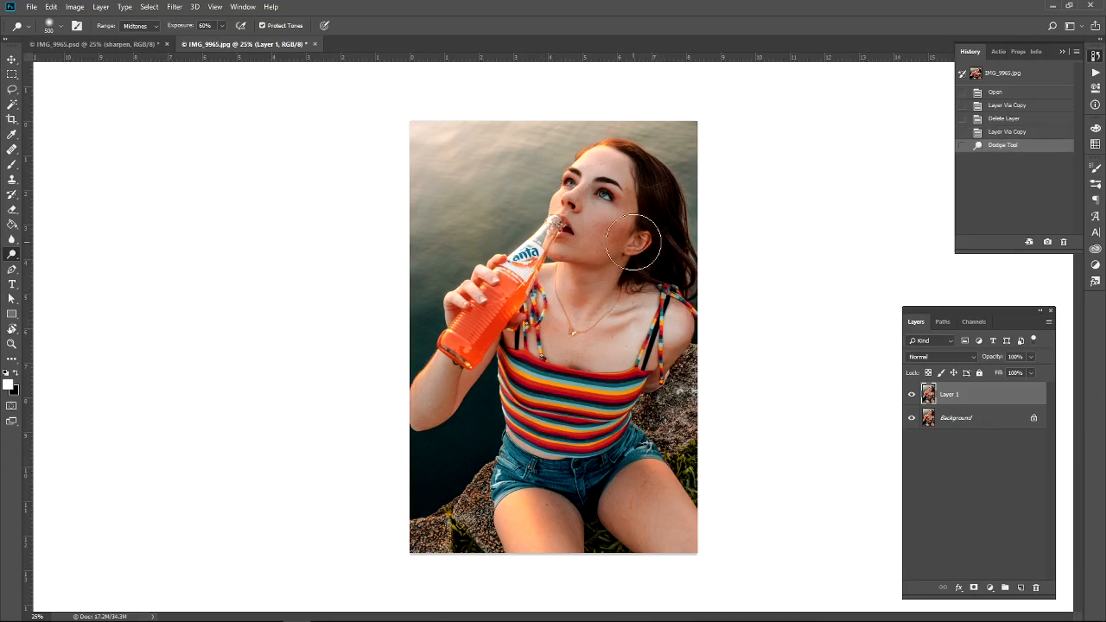
{"action": "mouse_move", "coordinate": [614, 254]}
{"action": "left_mouse_down"}
{"action": "mouse_move", "coordinate": [579, 282]}
{"action": "mouse_move", "coordinate": [613, 272]}
{"action": "left_mouse_up"}
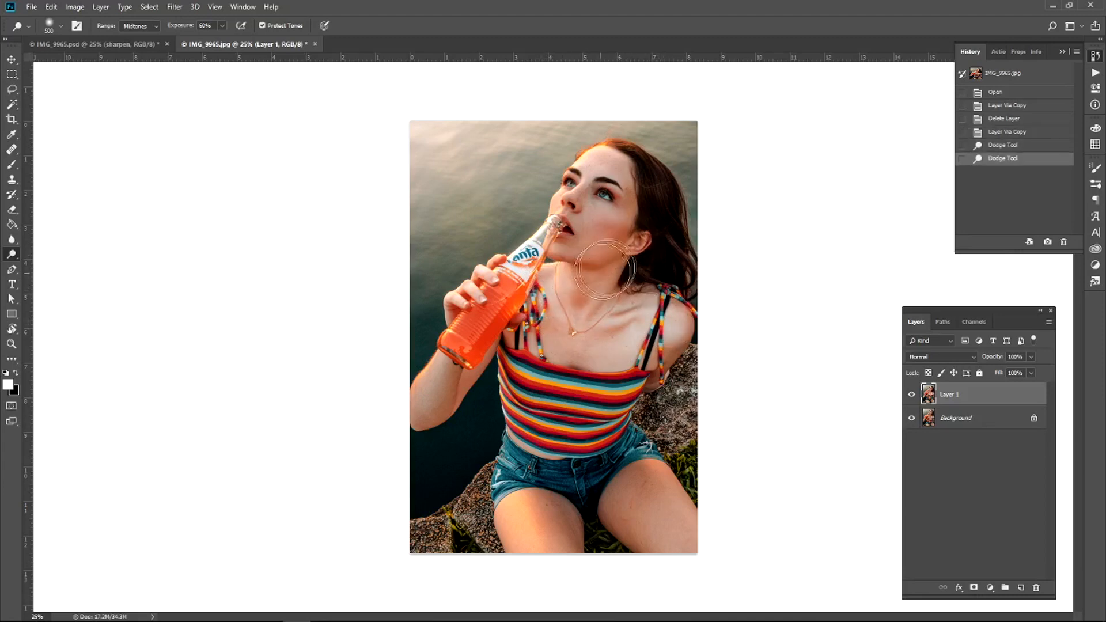
{"action": "left_click", "coordinate": [610, 253]}
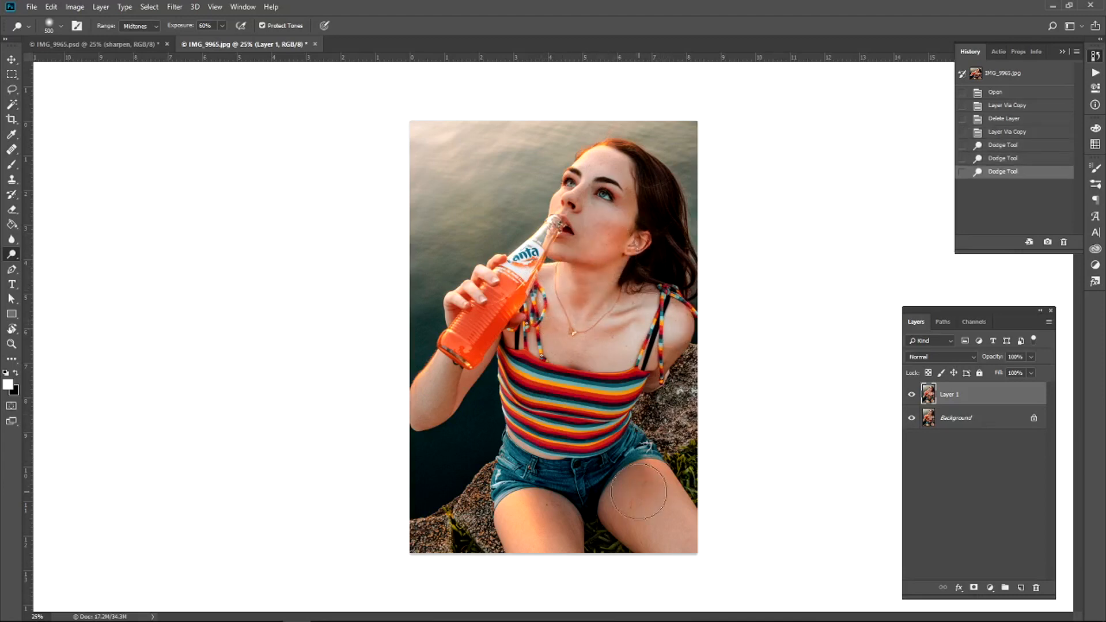
{"action": "mouse_move", "coordinate": [693, 553]}
{"action": "left_mouse_down"}
{"action": "mouse_move", "coordinate": [639, 473]}
{"action": "mouse_move", "coordinate": [648, 526]}
{"action": "left_mouse_up"}
{"action": "mouse_move", "coordinate": [524, 509]}
{"action": "left_mouse_down"}
{"action": "mouse_move", "coordinate": [563, 560]}
{"action": "mouse_move", "coordinate": [544, 511]}
{"action": "mouse_move", "coordinate": [565, 548]}
{"action": "left_mouse_up"}
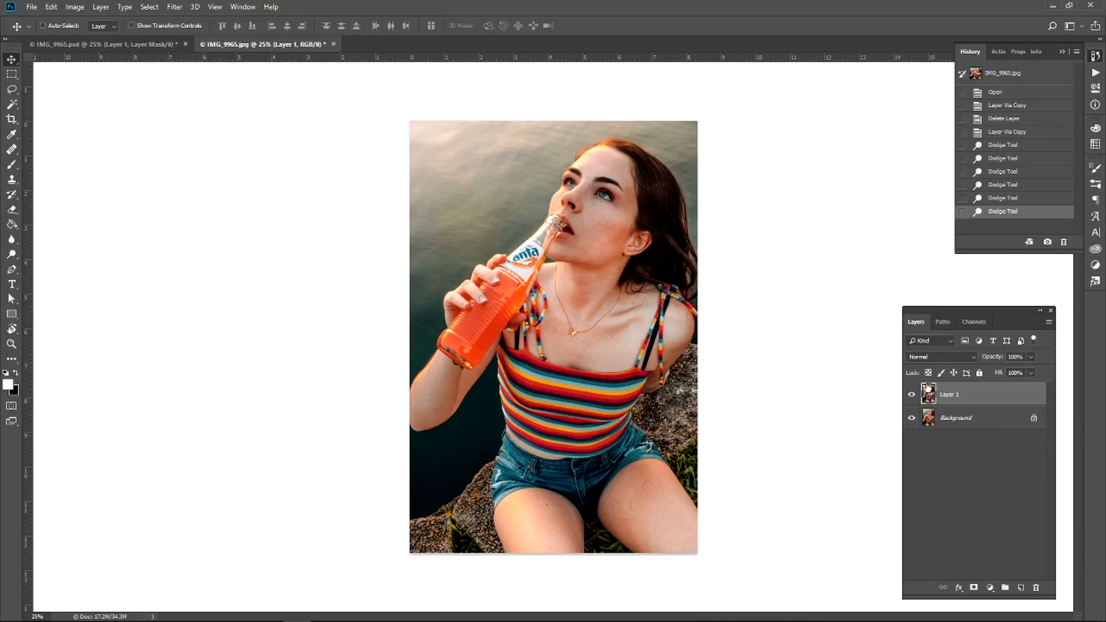
- Duplicate the dodged layer and convert the copy to a smart object
{"action": "key", "text": "ctrl+j"}
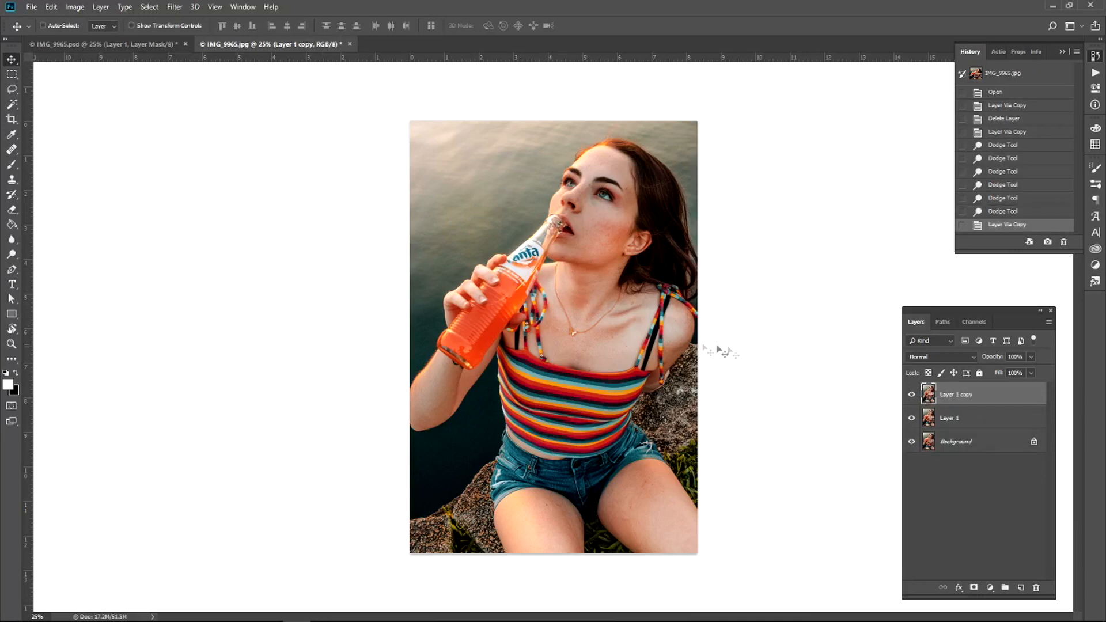
{"action": "right_click", "coordinate": [961, 399]}
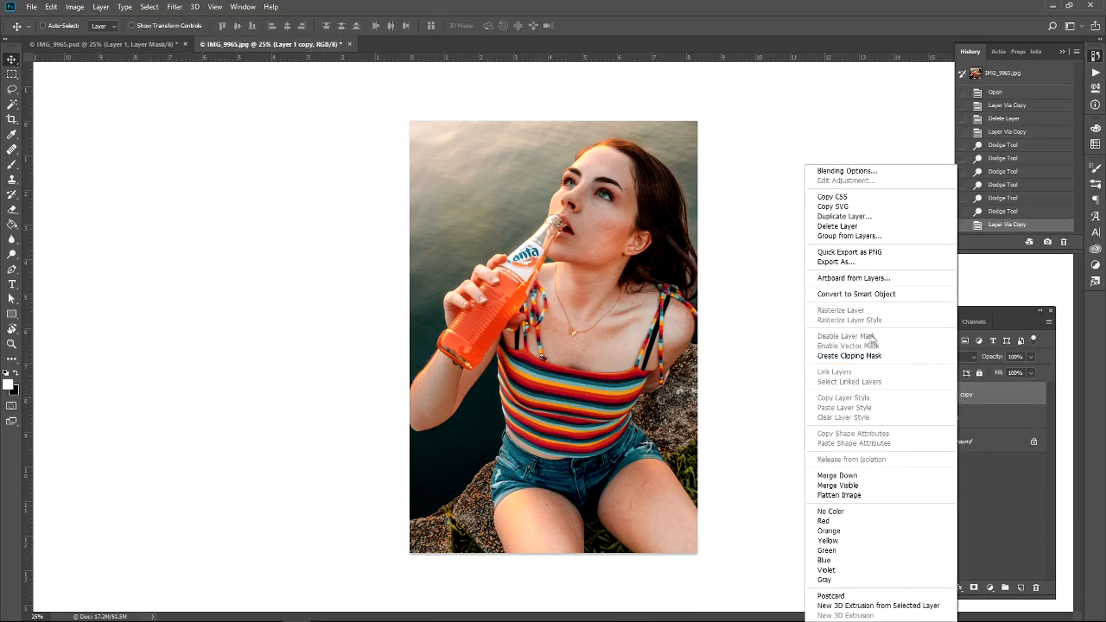
{"action": "left_click", "coordinate": [853, 293]}
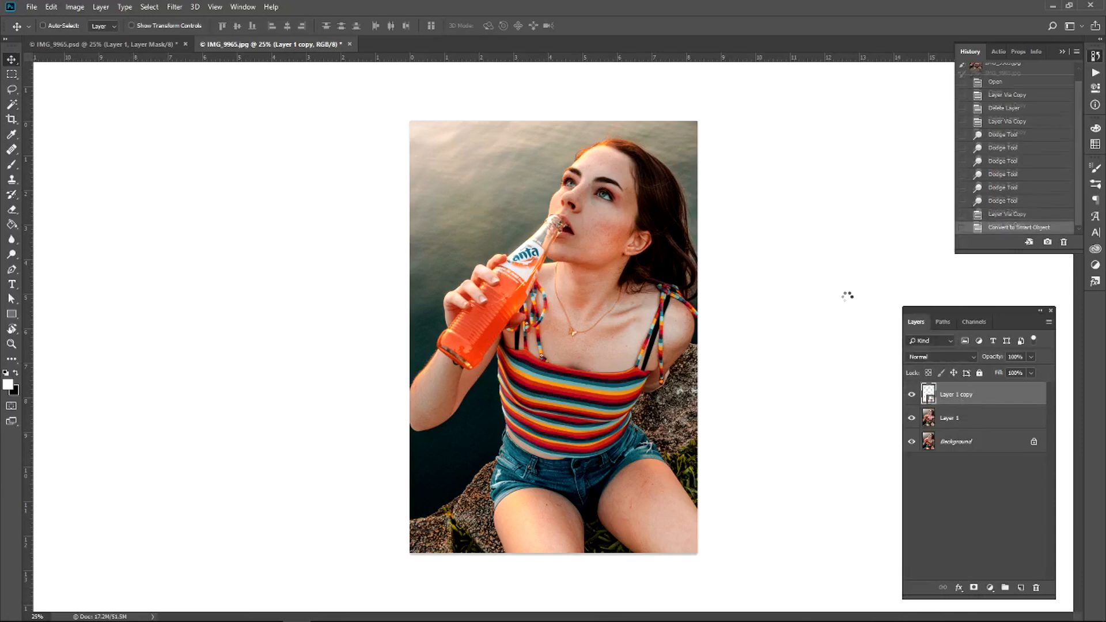
- Open the Camera Raw Filter on the smart object and set Clarity to +56, Highlights to +2 and Contrast to +43
{"action": "left_click", "coordinate": [177, 10]}
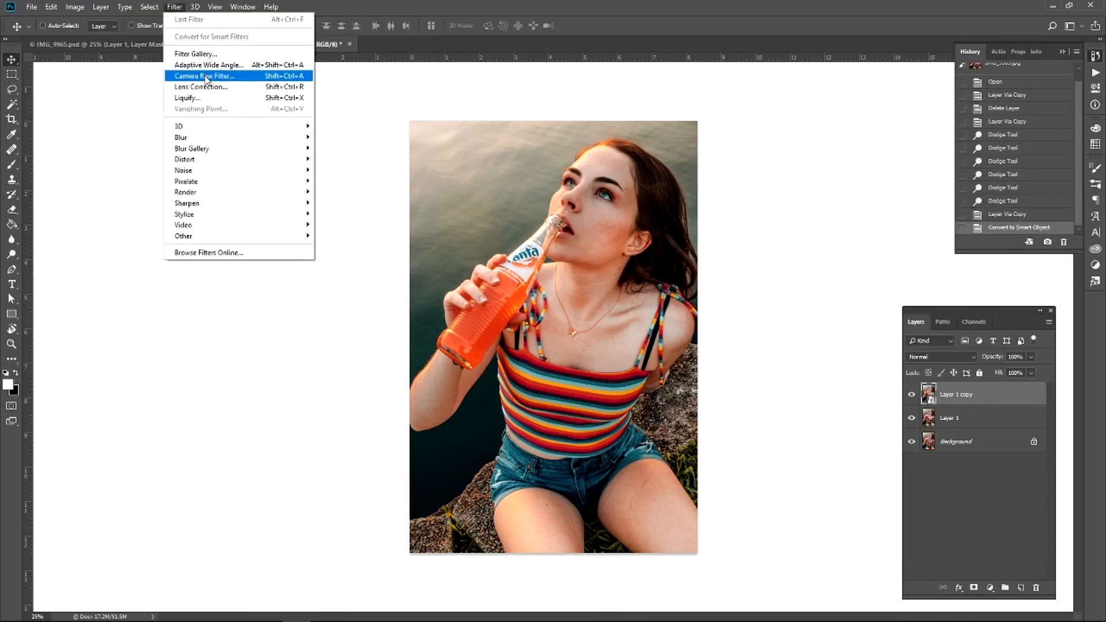
{"action": "left_click", "coordinate": [242, 75]}
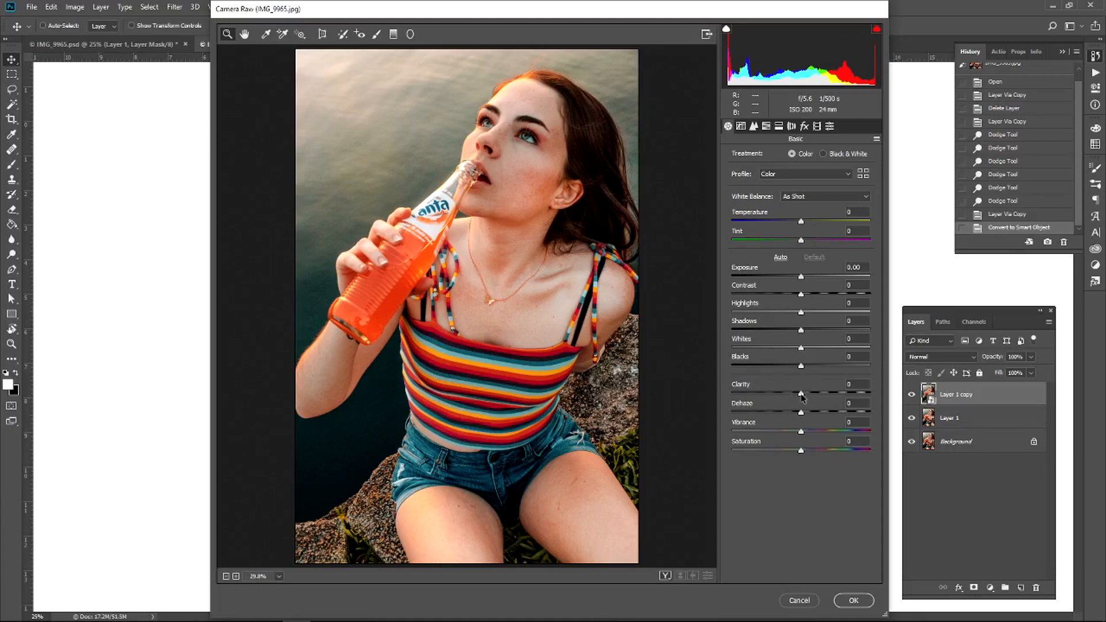
{"action": "left_click_drag", "start_coordinate": [801, 395], "coordinate": [841, 395]}
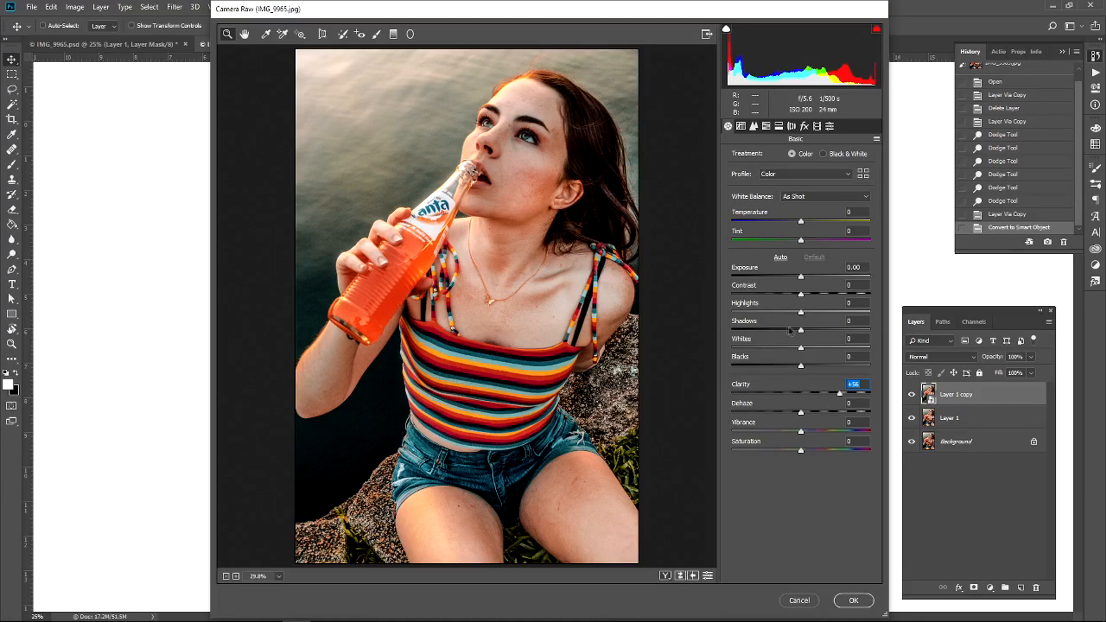
{"action": "mouse_move", "coordinate": [803, 314]}
{"action": "left_mouse_down"}
{"action": "mouse_move", "coordinate": [836, 315]}
{"action": "mouse_move", "coordinate": [803, 315]}
{"action": "left_mouse_up"}
{"action": "left_click_drag", "start_coordinate": [804, 297], "coordinate": [832, 294]}
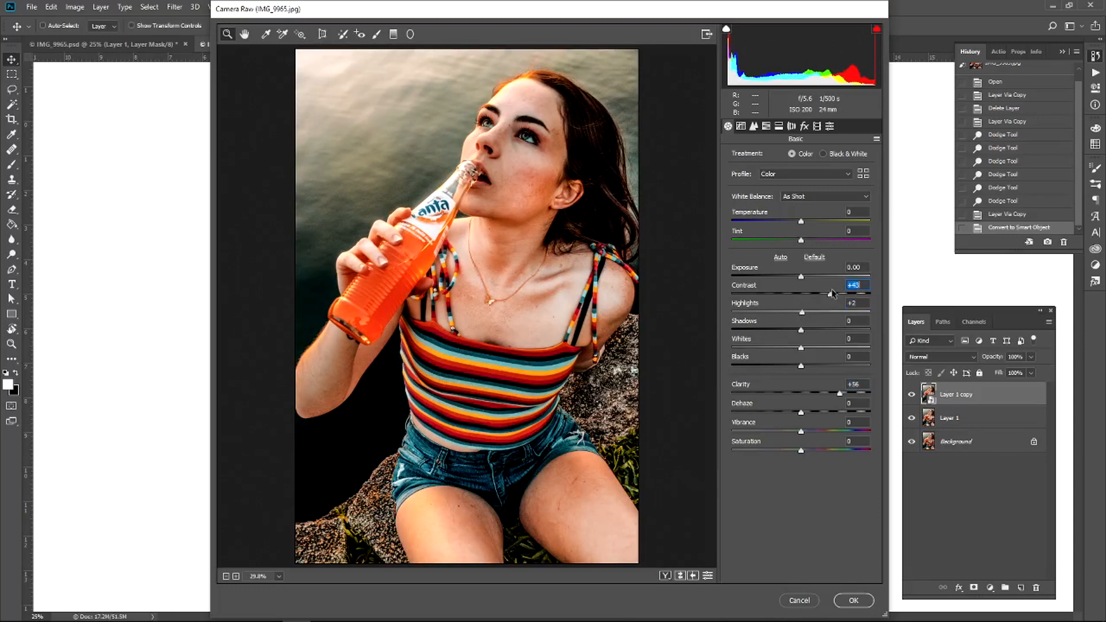
- Set Blacks to -10, compare before and after side by side, and apply the Camera Raw Filter
{"action": "left_click", "coordinate": [803, 349]}
{"action": "mouse_move", "coordinate": [804, 351]}
{"action": "left_mouse_down"}
{"action": "mouse_move", "coordinate": [834, 350]}
{"action": "mouse_move", "coordinate": [806, 348]}
{"action": "mouse_move", "coordinate": [824, 365]}
{"action": "mouse_move", "coordinate": [794, 366]}
{"action": "left_mouse_up"}
{"action": "left_click", "coordinate": [666, 576]}
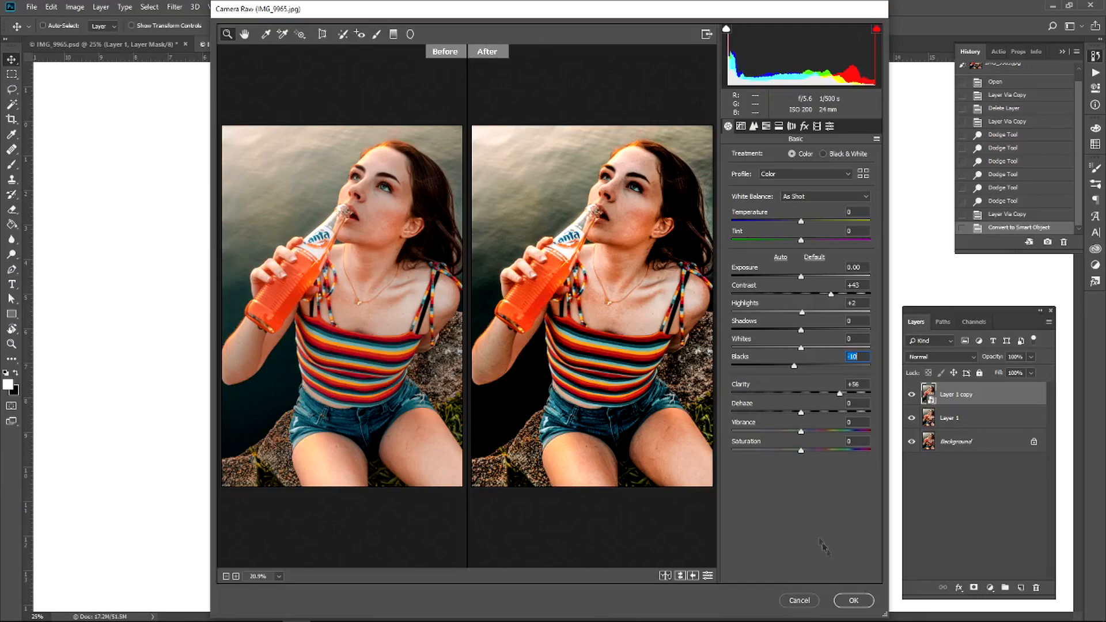
{"action": "left_click", "coordinate": [853, 601]}
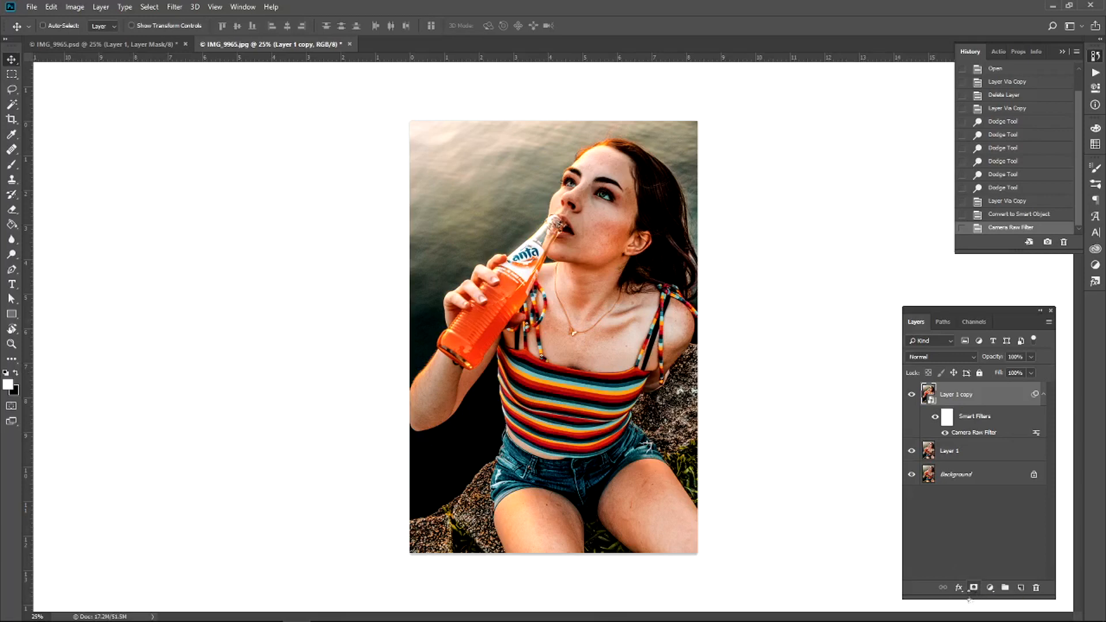
- Hide the filtered layer with a black layer mask and reveal it over the Fanta bottle using a 200 px white brush
{"action": "left_click", "coordinate": [974, 589], "text": "alt"}
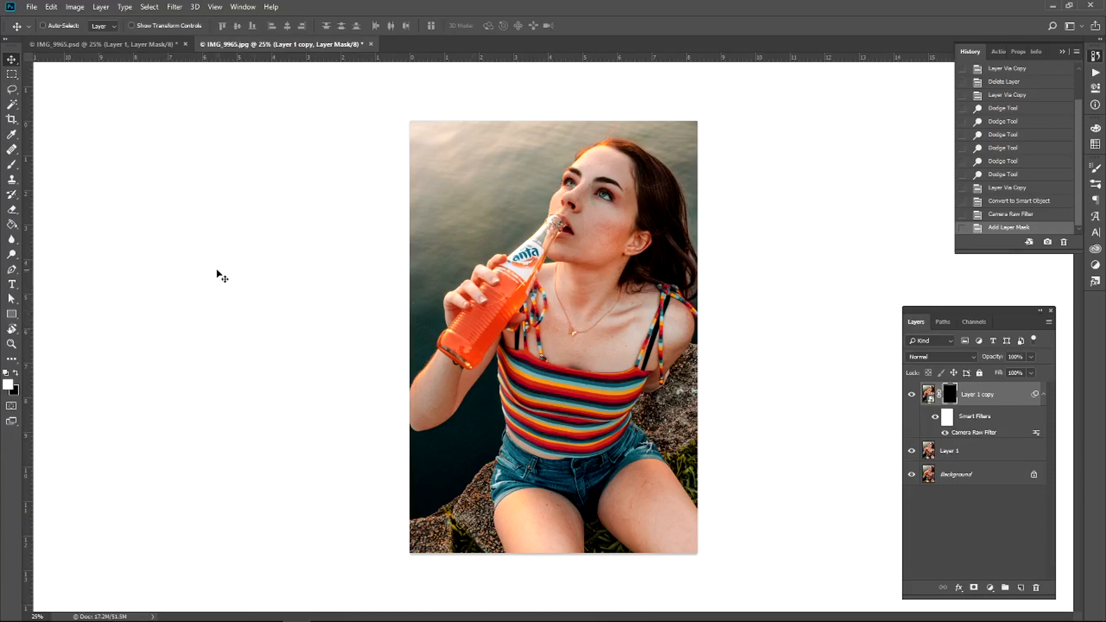
{"action": "key", "text": "b"}
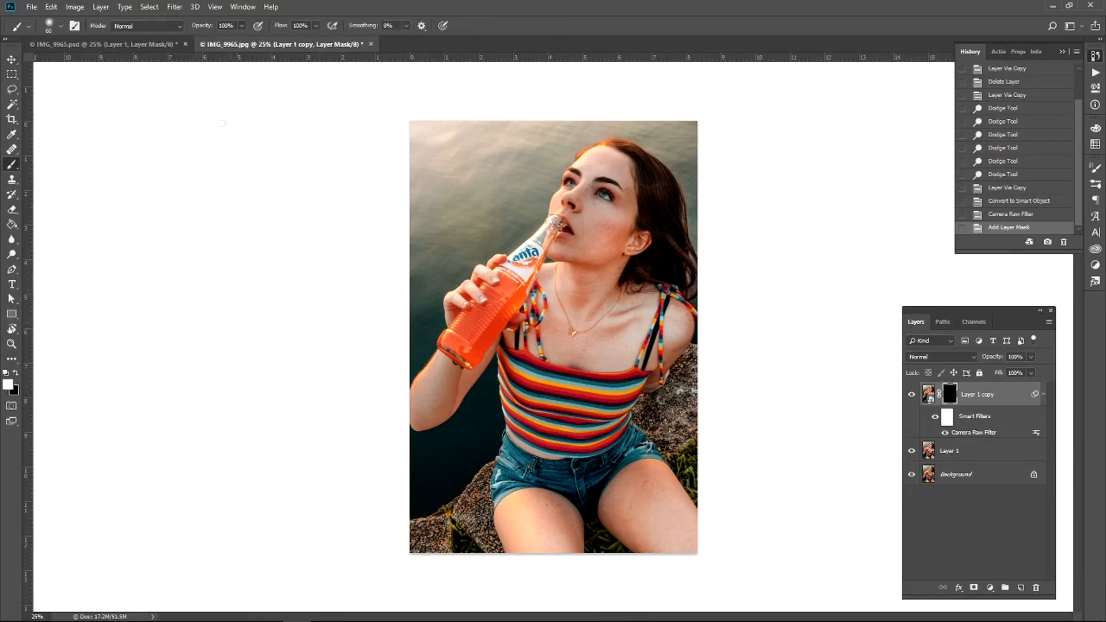
{"action": "key", "text": "bracketright"}
{"action": "key", "text": "bracketright"}
{"action": "key", "text": "bracketright"}
{"action": "key", "text": "bracketright"}
{"action": "key", "text": "bracketright"}
{"action": "key", "text": "bracketright"}
{"action": "key", "text": "bracketright"}
{"action": "key", "text": "bracketleft"}
{"action": "left_click_drag", "start_coordinate": [455, 344], "coordinate": [467, 348]}
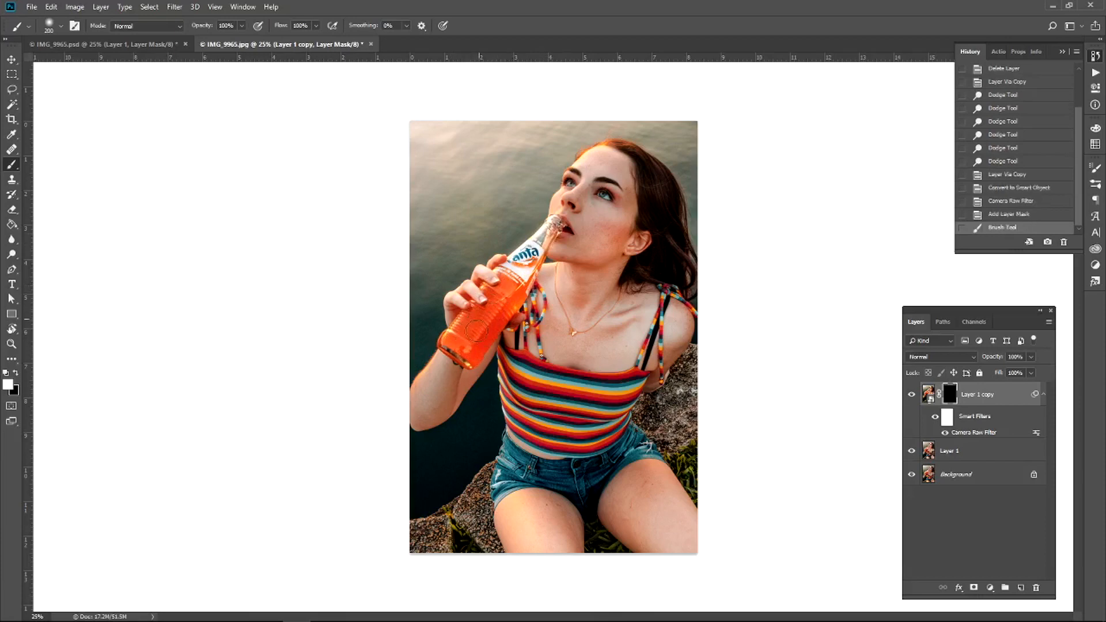
{"action": "left_click_drag", "start_coordinate": [510, 295], "coordinate": [547, 239]}
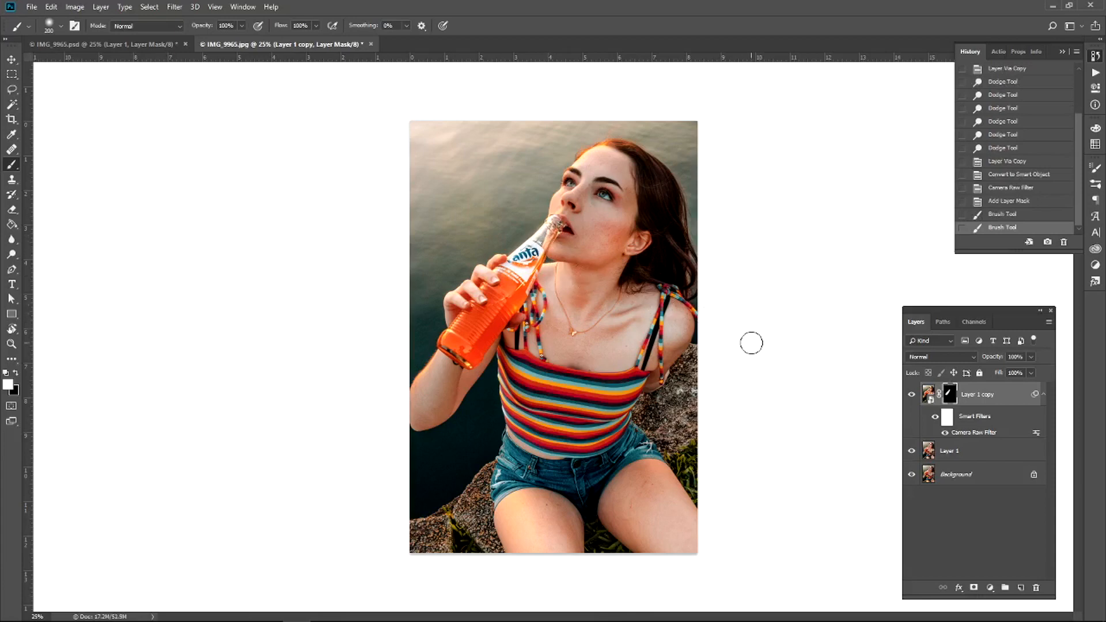
{"action": "key", "text": "v"}
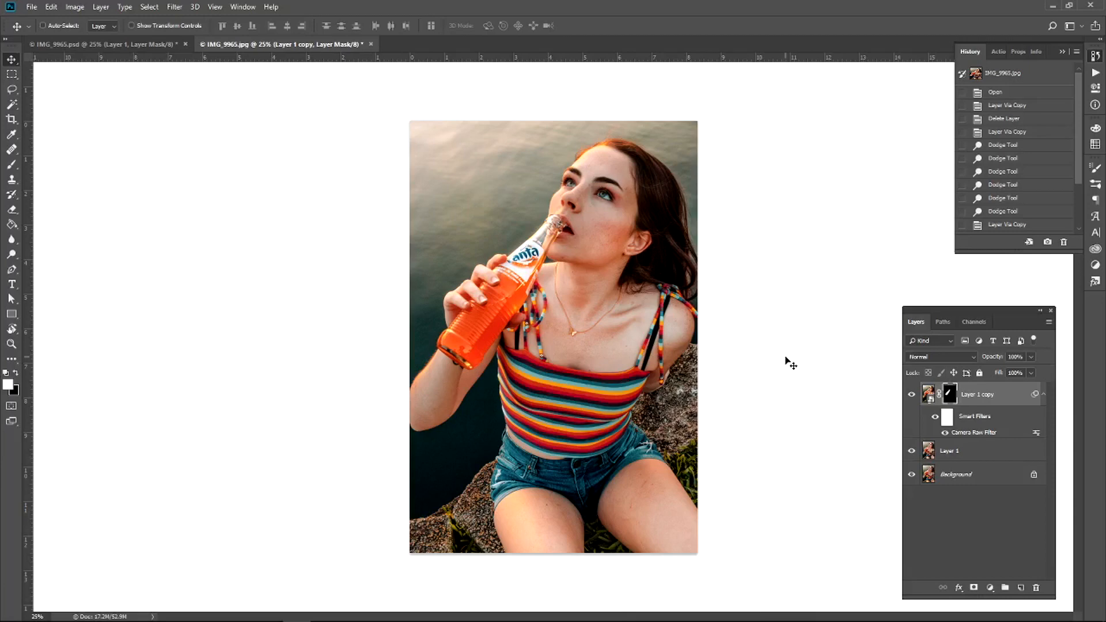
{"action": "key", "text": "ctrl+shift+alt+e"}
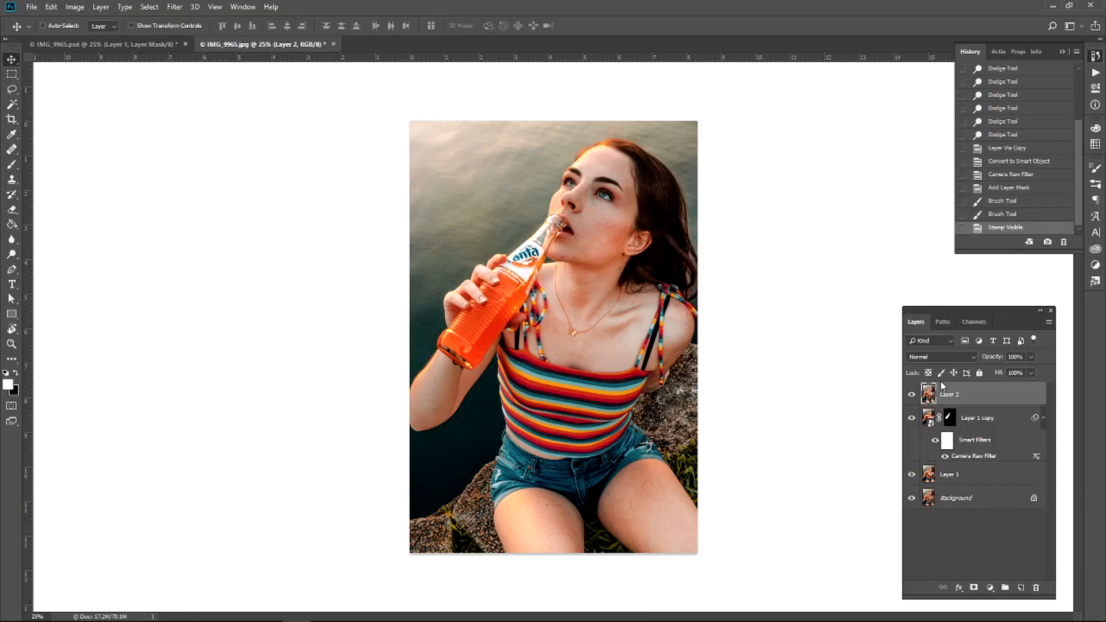
{"action": "key", "text": "Delete"}
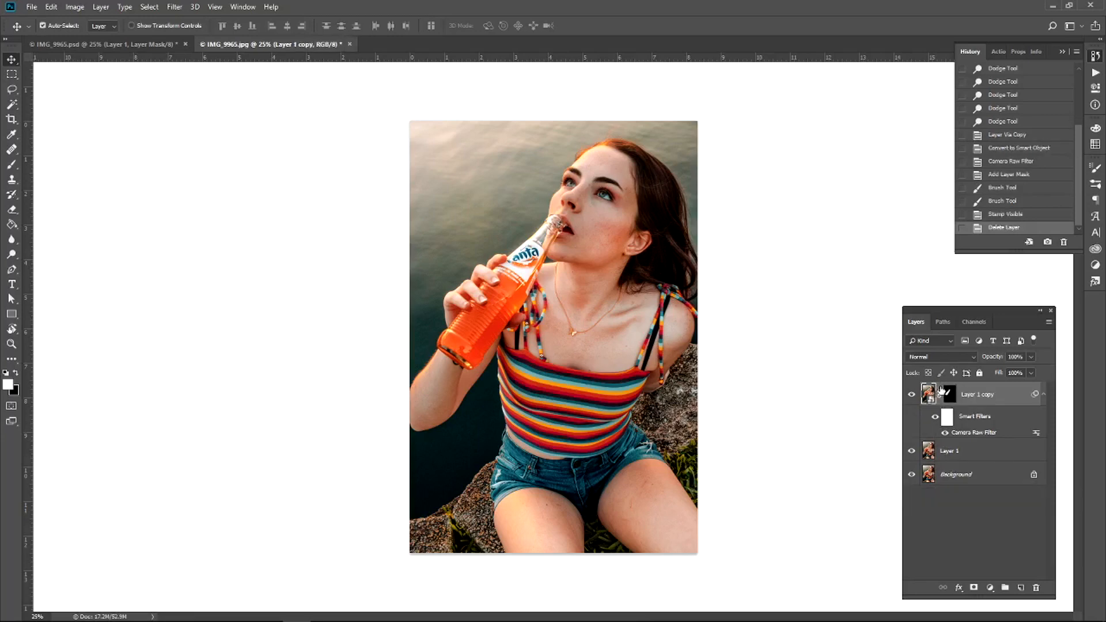
{"action": "key", "text": "ctrl+j"}
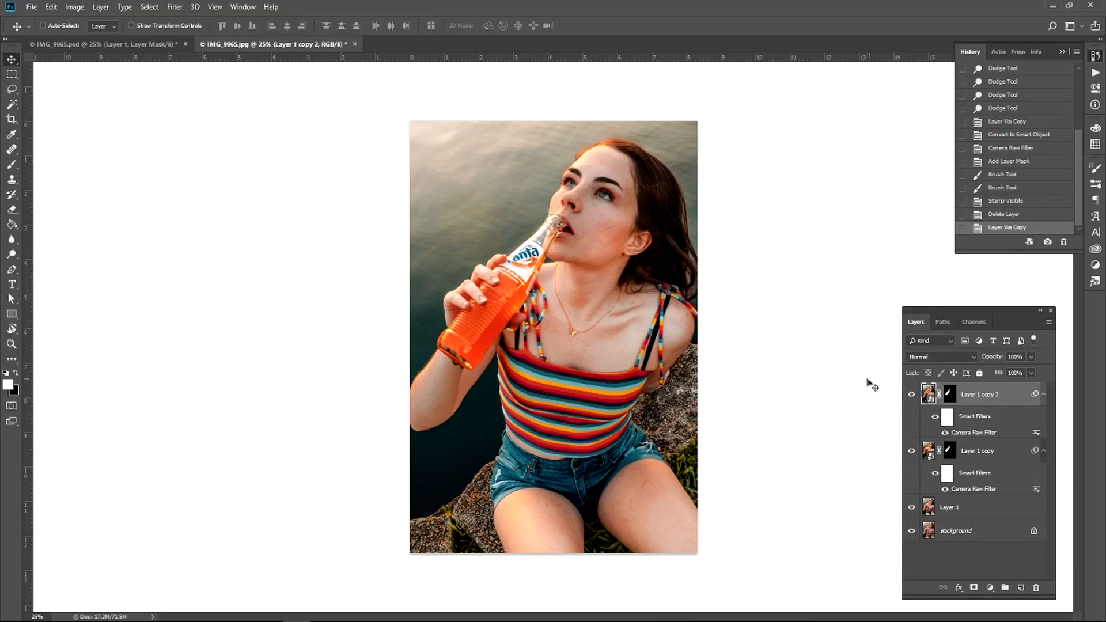
{"action": "key", "text": "ctrl+z"}
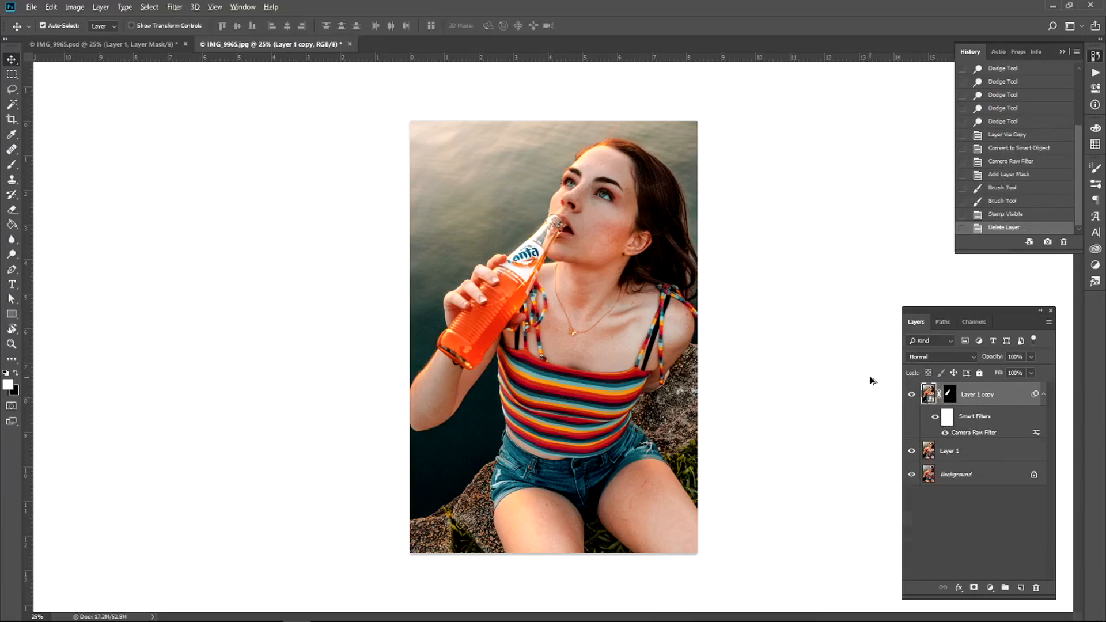
- Stamp all visible layers into a new layer on top and set its blend mode to Screen
{"action": "key", "text": "ctrl+shift+alt+e"}
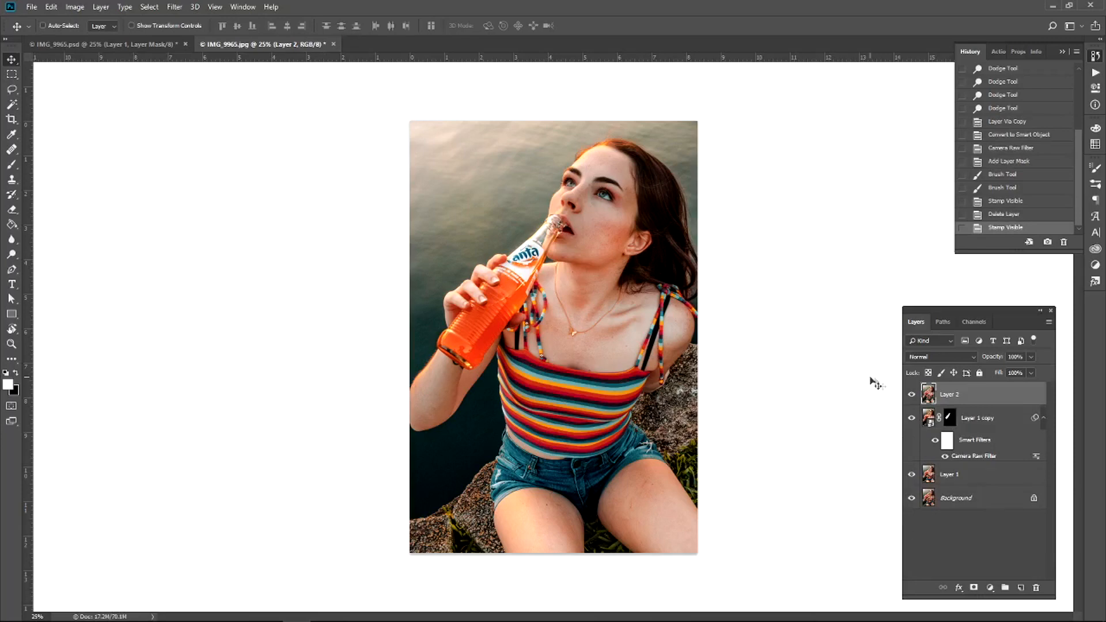
{"action": "left_click", "coordinate": [933, 357]}
{"action": "left_click", "coordinate": [936, 169]}
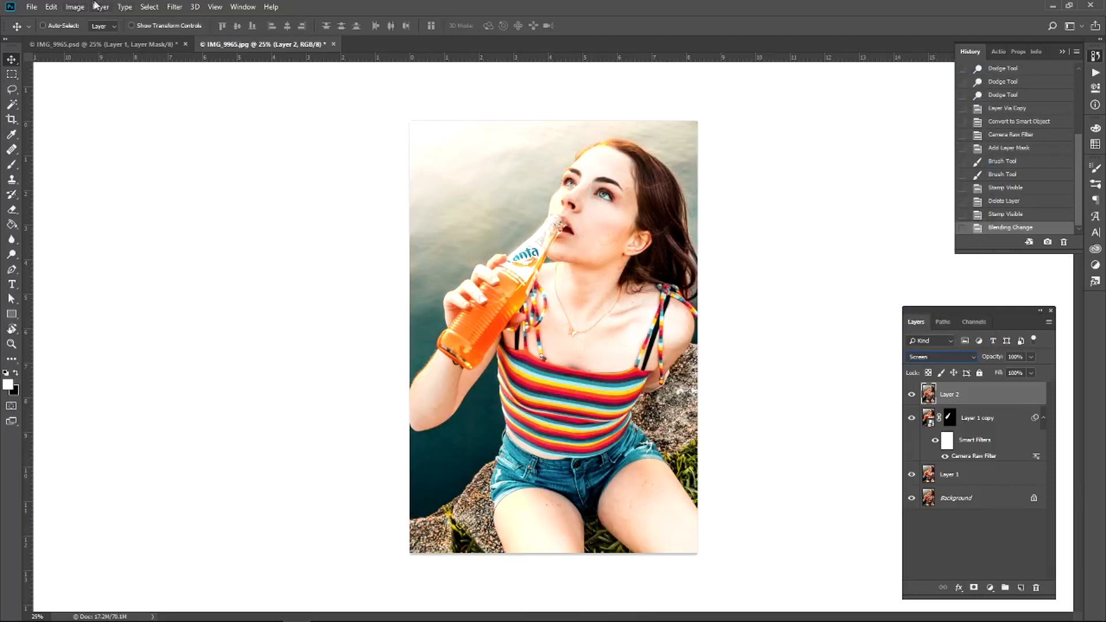
- Run Apply Image on the Screen layer using the merged RGB image, Multiply blending and 100% opacity
{"action": "left_click", "coordinate": [75, 7]}
{"action": "left_click", "coordinate": [114, 177]}
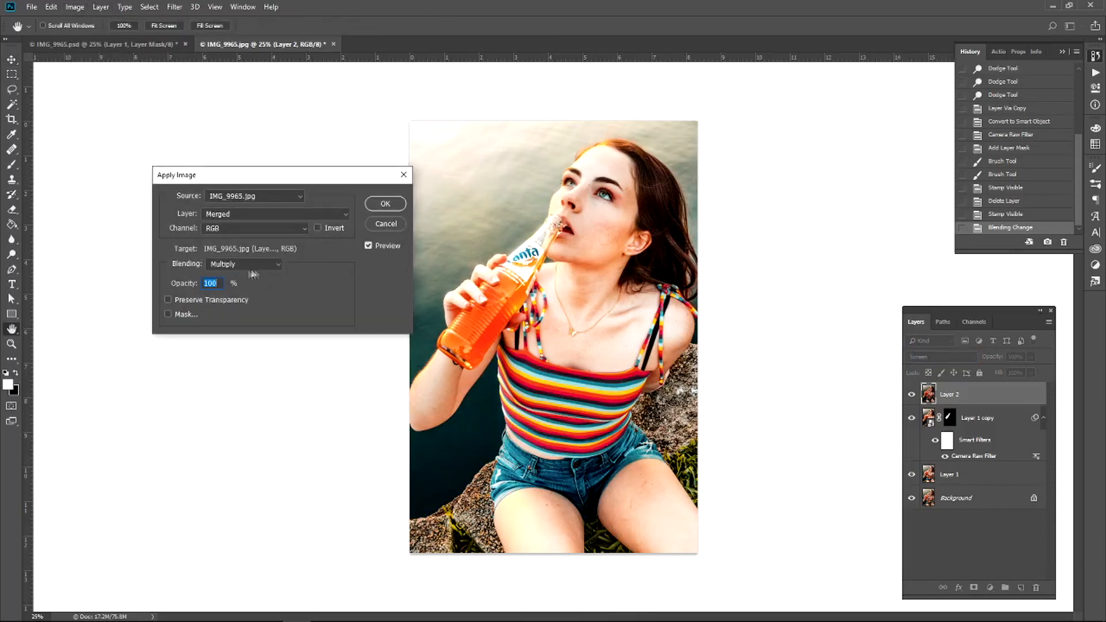
{"action": "left_click", "coordinate": [384, 204]}
{"action": "key", "text": "v"}
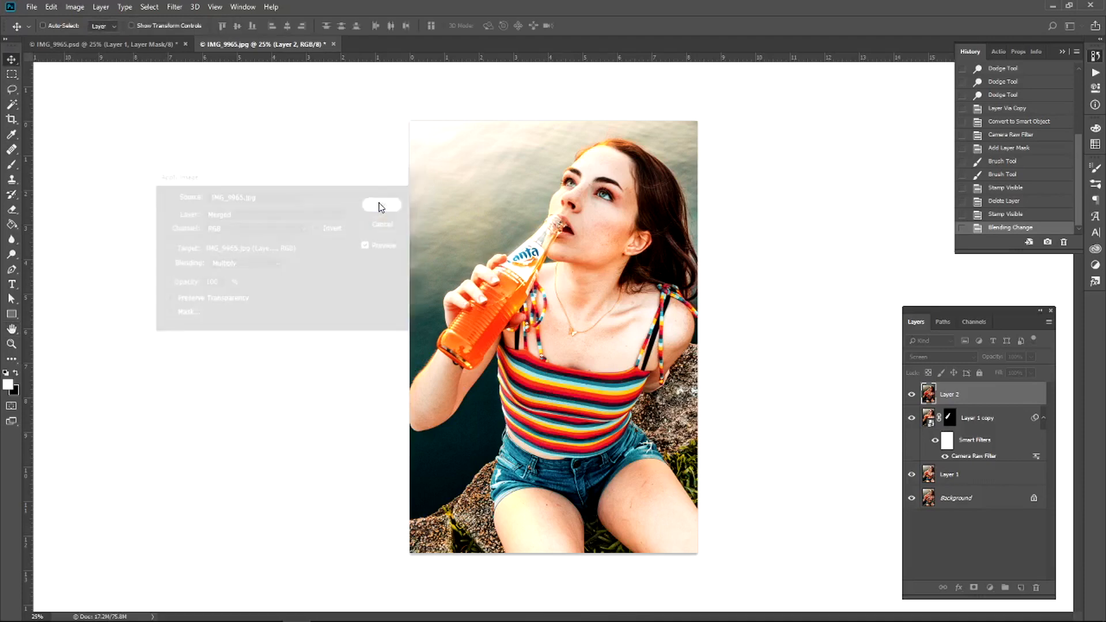
- Try different Gaussian Blur strengths on the Screen layer and apply the blur with a radius of 24 pixels
{"action": "left_click", "coordinate": [174, 6]}
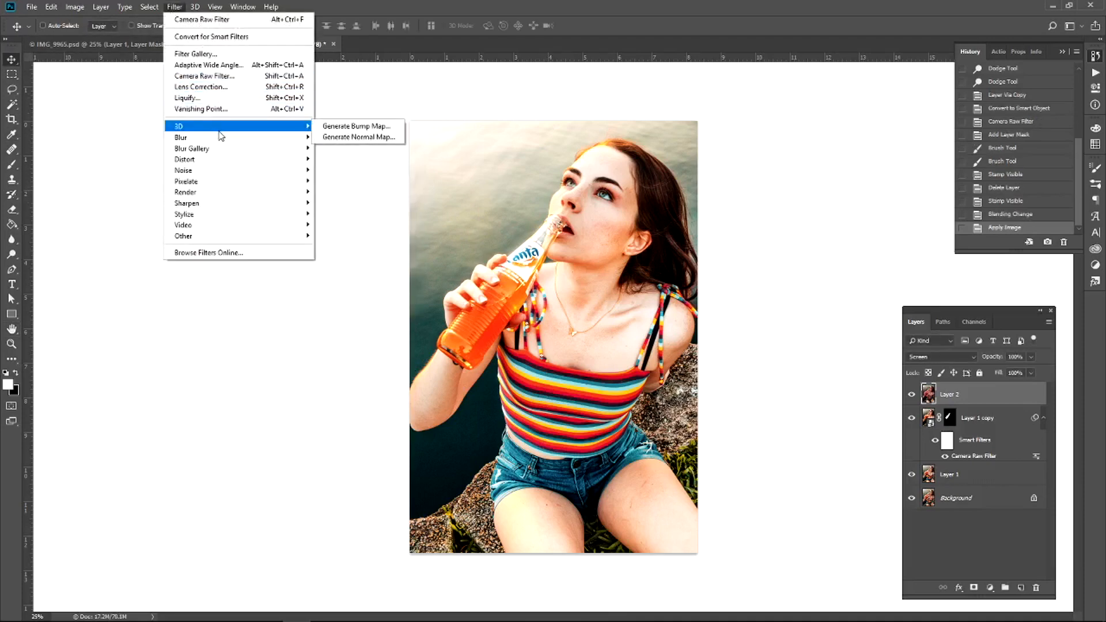
{"action": "mouse_move", "coordinate": [221, 138]}
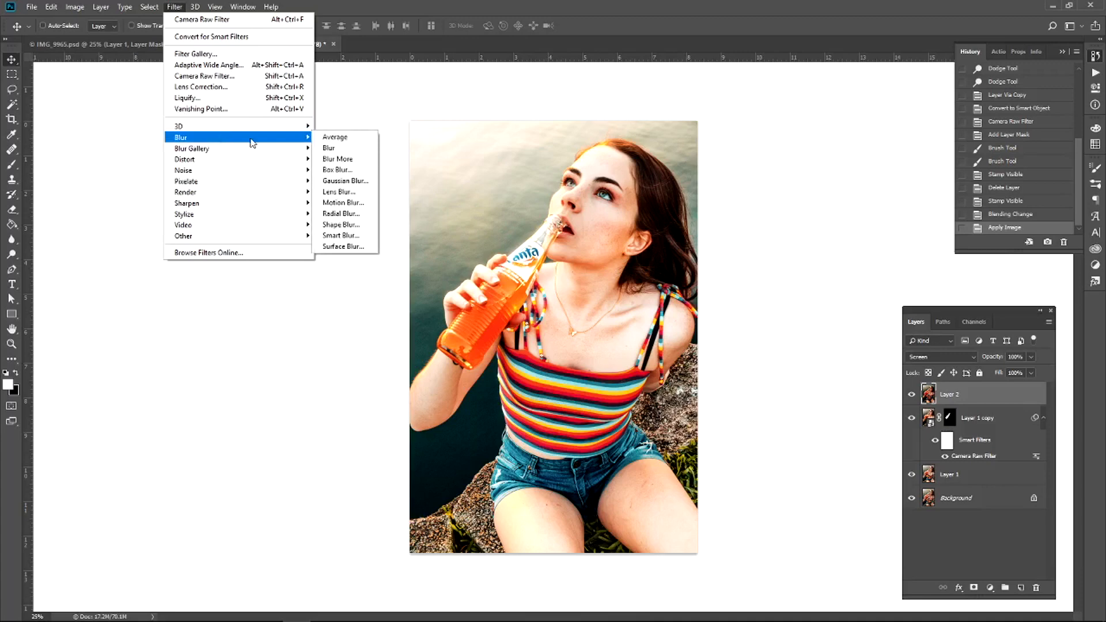
{"action": "left_click", "coordinate": [331, 181]}
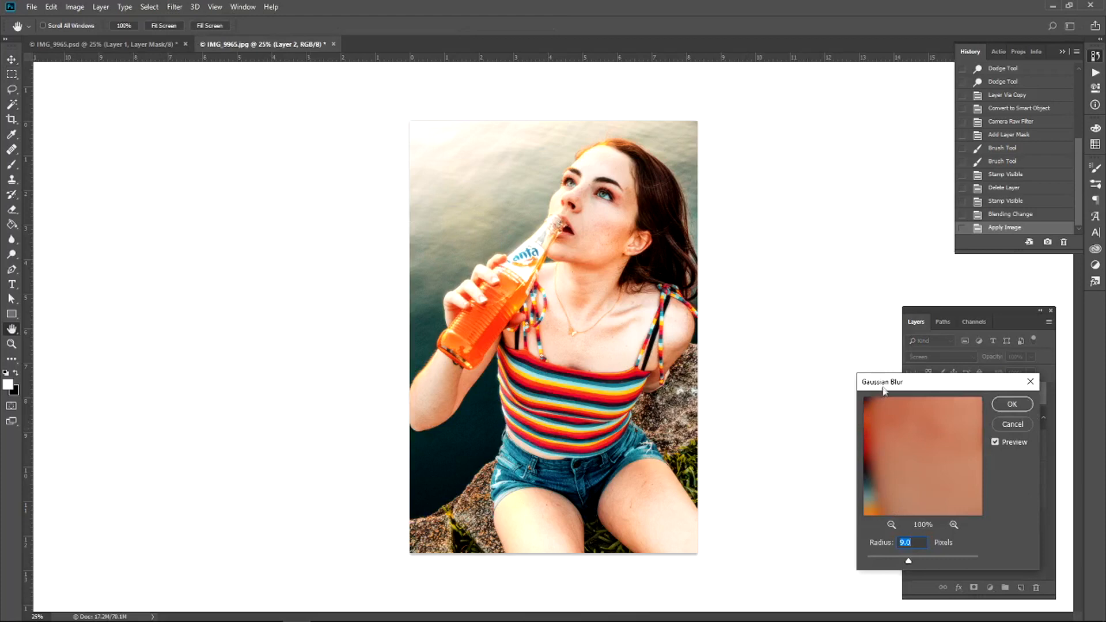
{"action": "left_click_drag", "start_coordinate": [885, 385], "coordinate": [792, 288]}
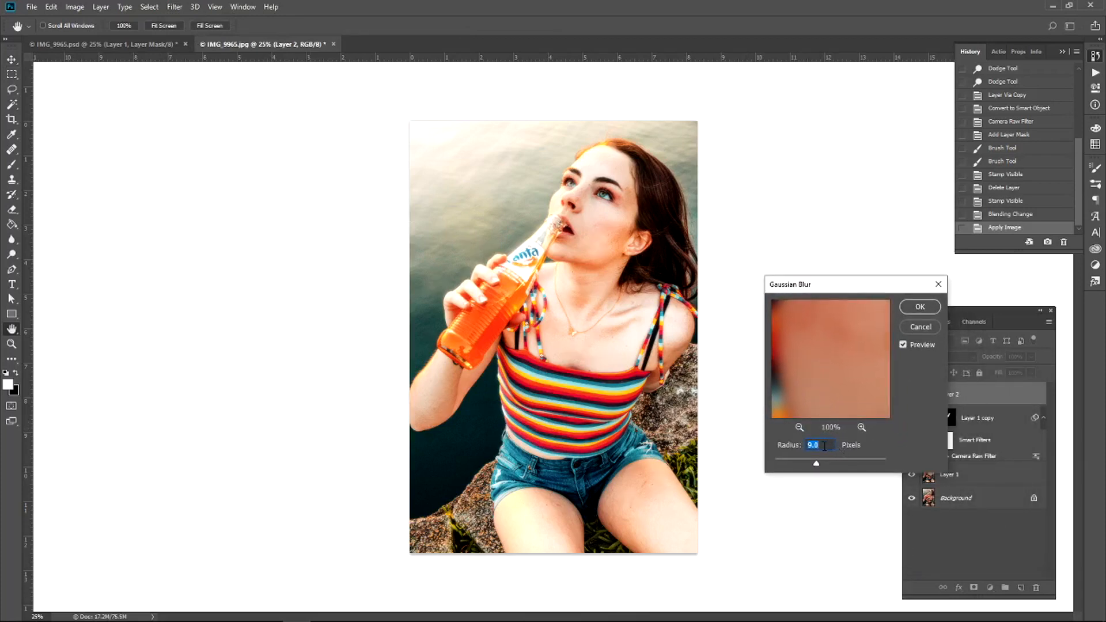
{"action": "left_click_drag", "start_coordinate": [817, 461], "coordinate": [820, 464]}
{"action": "type", "text": "24"}
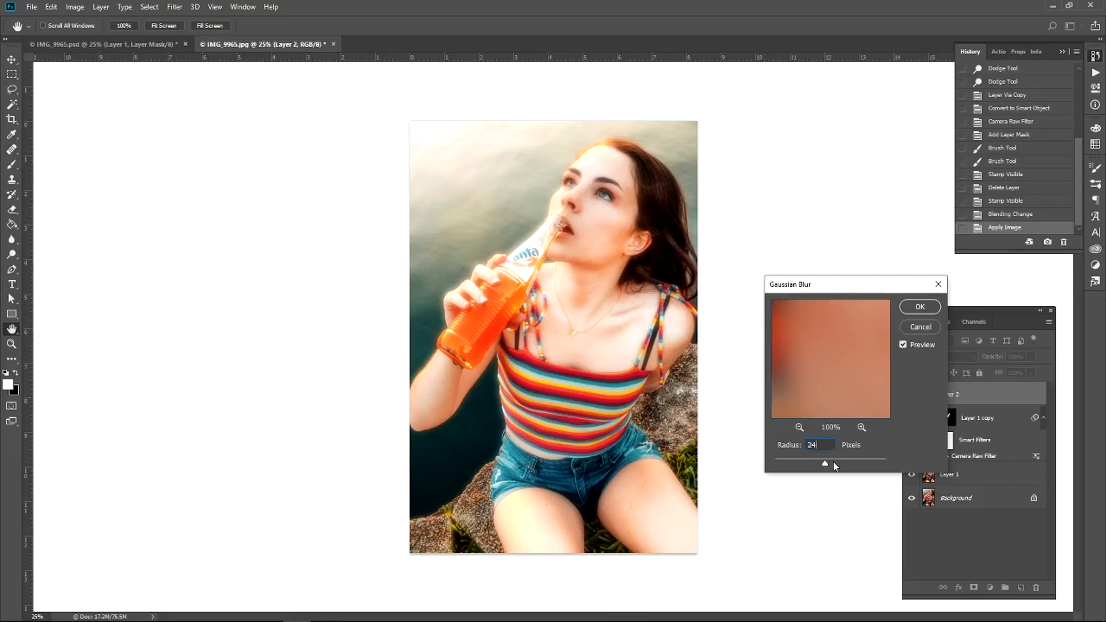
{"action": "double_click", "coordinate": [807, 445]}
{"action": "type", "text": "1"}
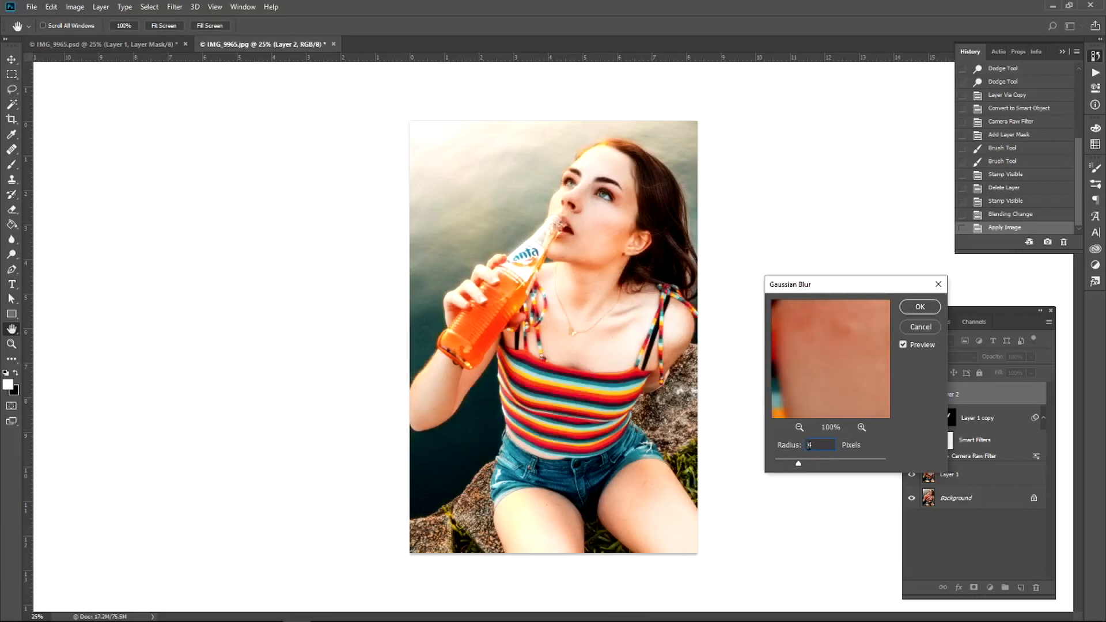
{"action": "left_click", "coordinate": [839, 464]}
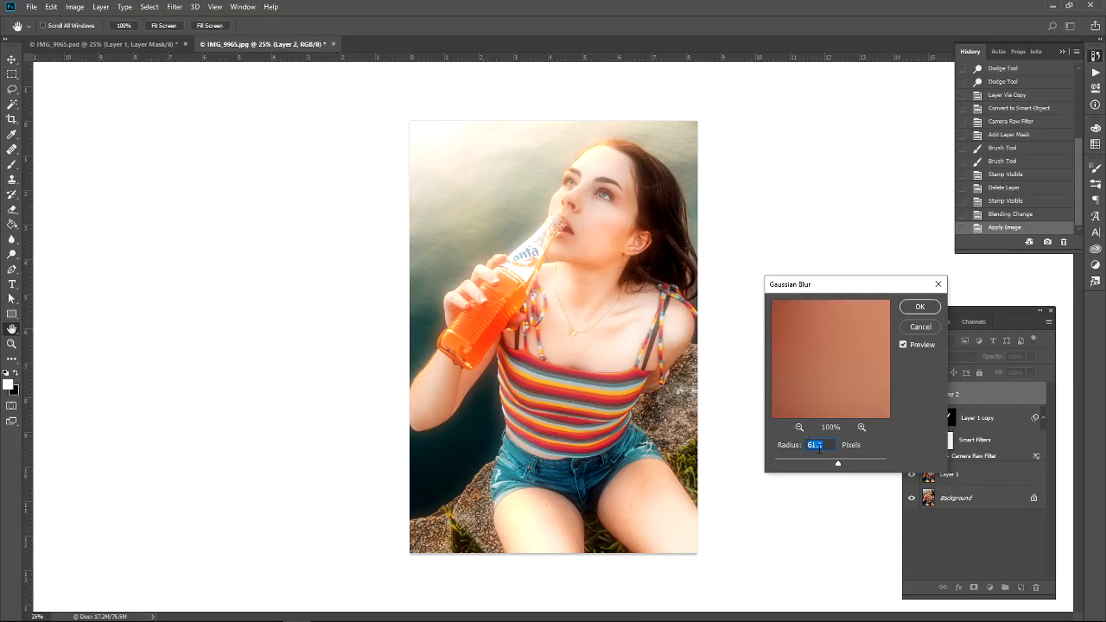
{"action": "type", "text": "24"}
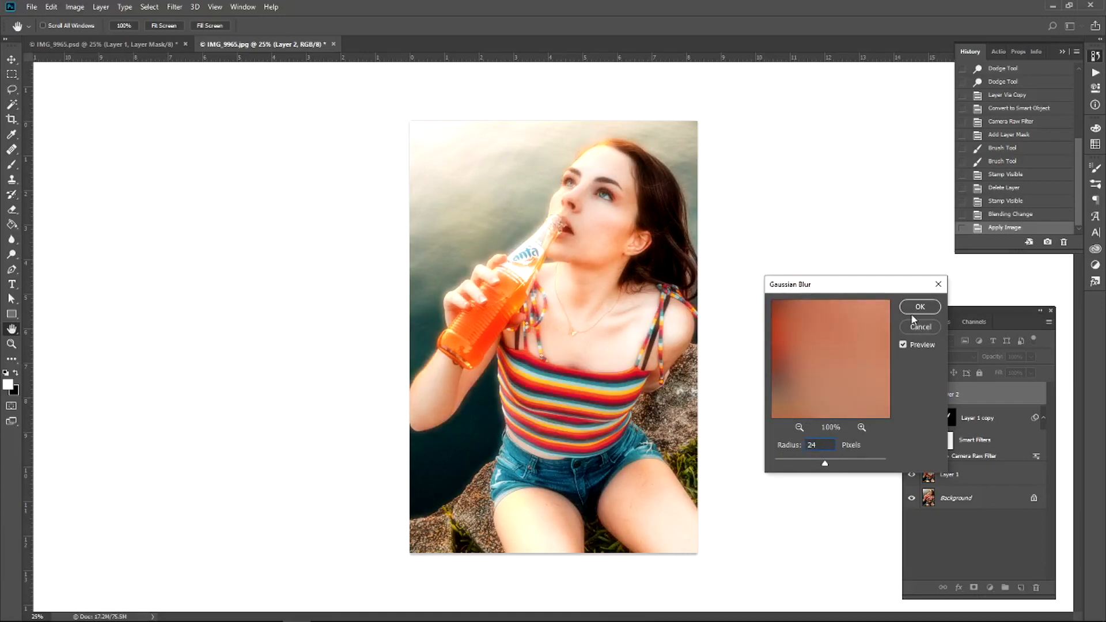
{"action": "left_click", "coordinate": [920, 308]}
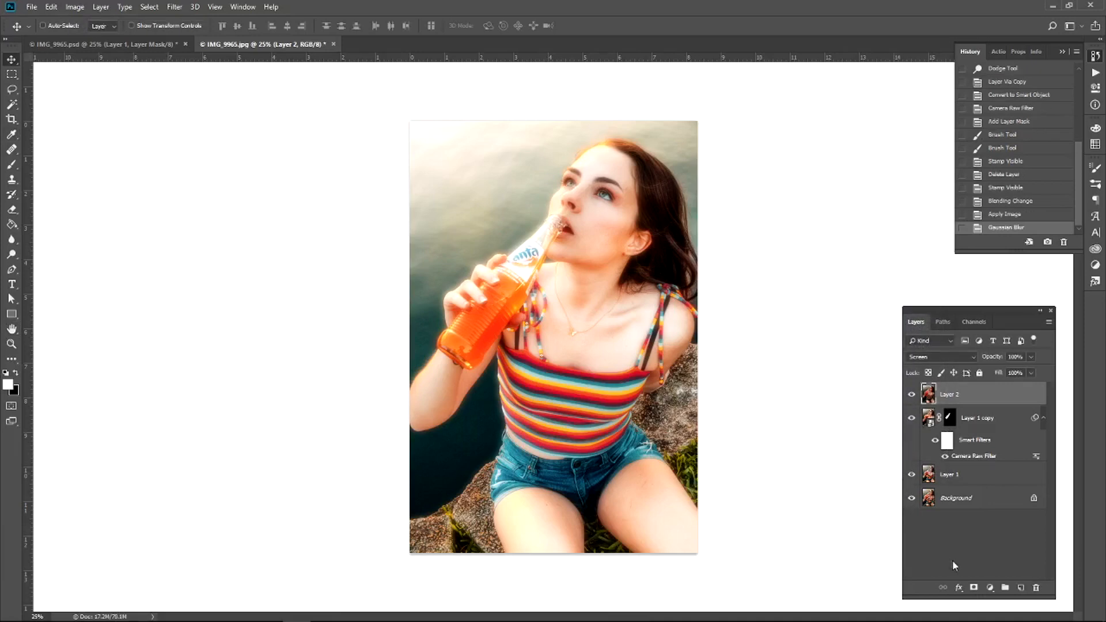
- Hide the blurred glow layer with a black mask and reveal it along the Fanta bottle using a 400 px white brush, undoing the extra stroke over the hand
{"action": "left_click", "coordinate": [974, 589], "text": "alt"}
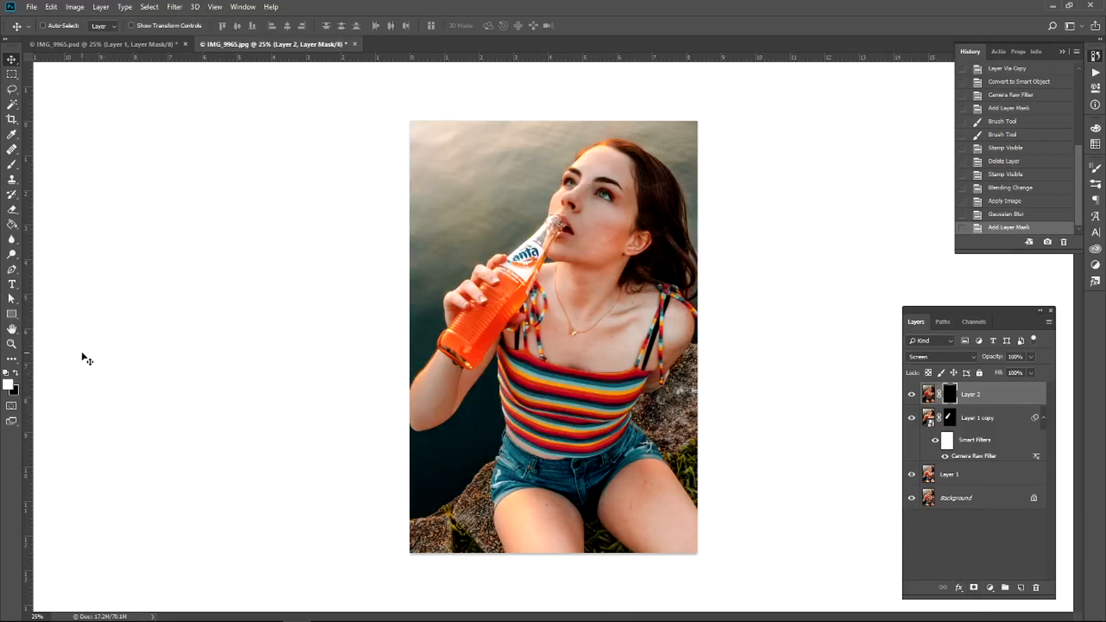
{"action": "key", "text": "b"}
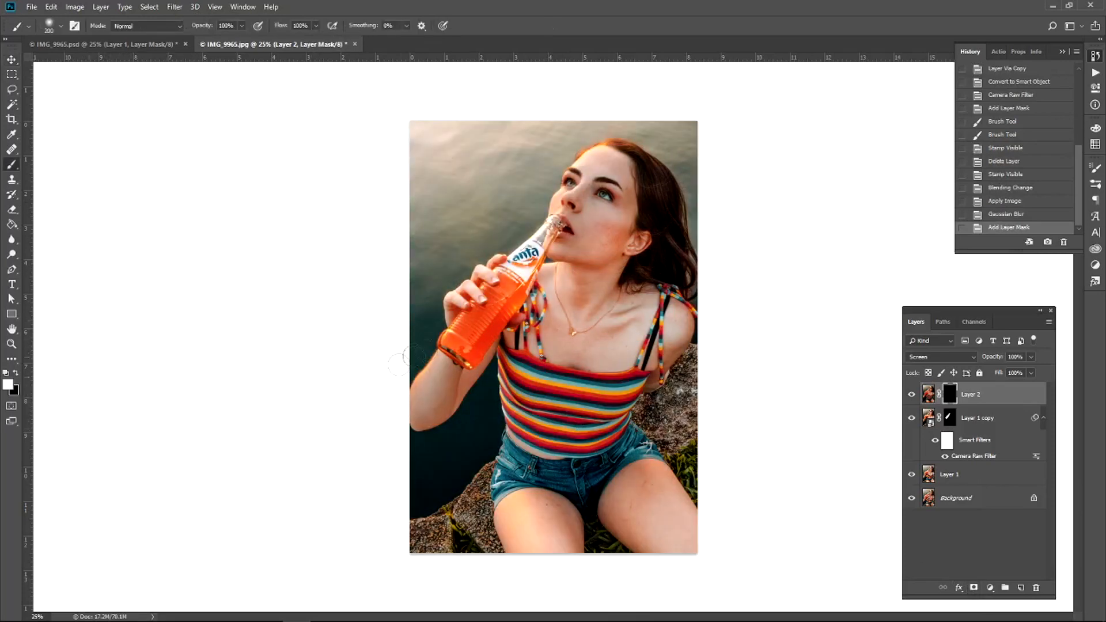
{"action": "key", "text": "bracketright"}
{"action": "key", "text": "bracketright"}
{"action": "key", "text": "bracketright"}
{"action": "left_click_drag", "start_coordinate": [465, 350], "coordinate": [537, 252]}
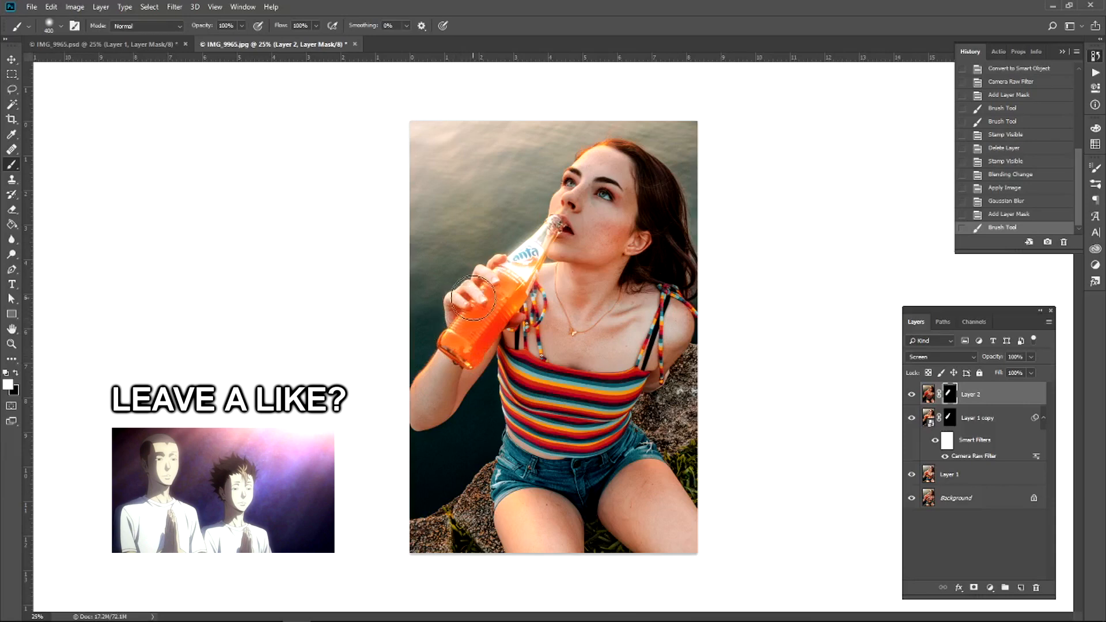
{"action": "left_click_drag", "start_coordinate": [480, 301], "coordinate": [478, 290]}
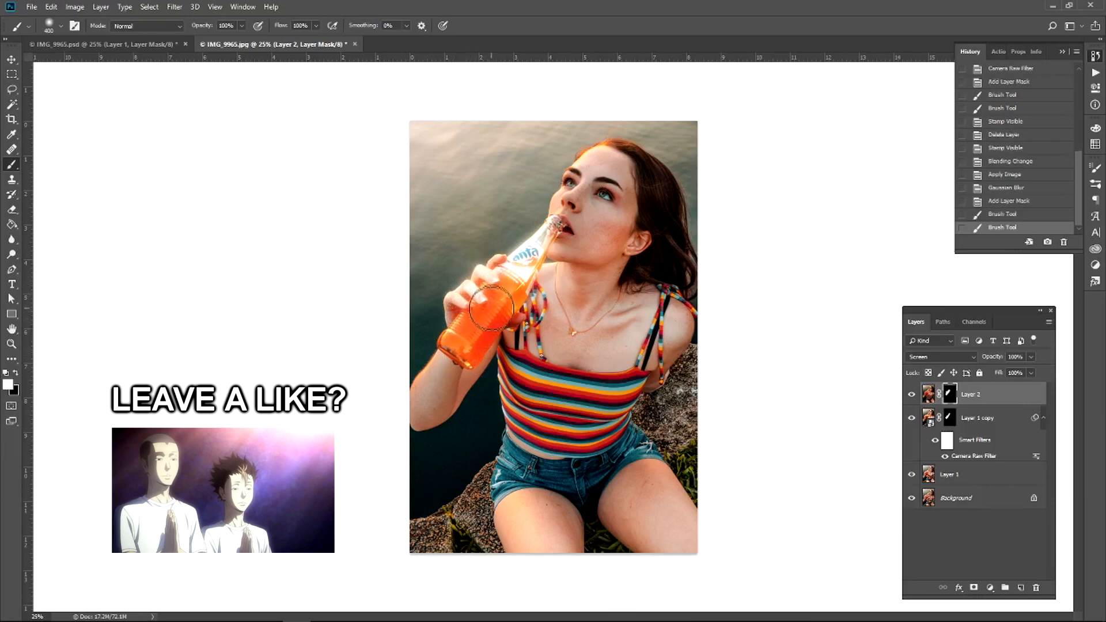
{"action": "key", "text": "ctrl+z"}
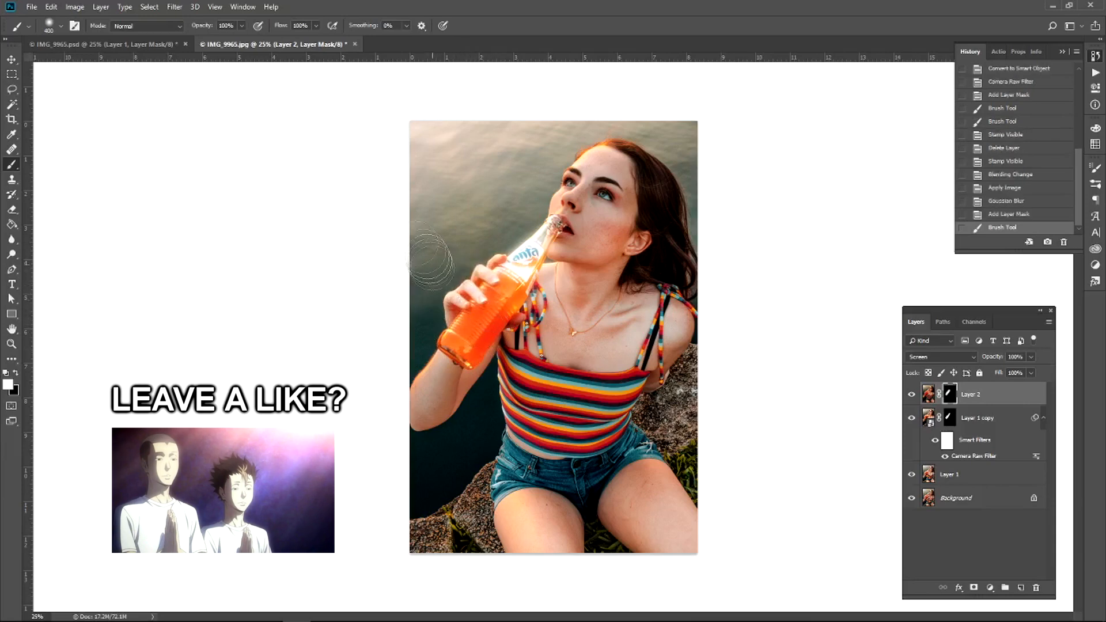
- Lower the brush opacity to 26% and its size to 250 px, and paint a faint glow onto the fingers holding the bottle
{"action": "left_click", "coordinate": [242, 26]}
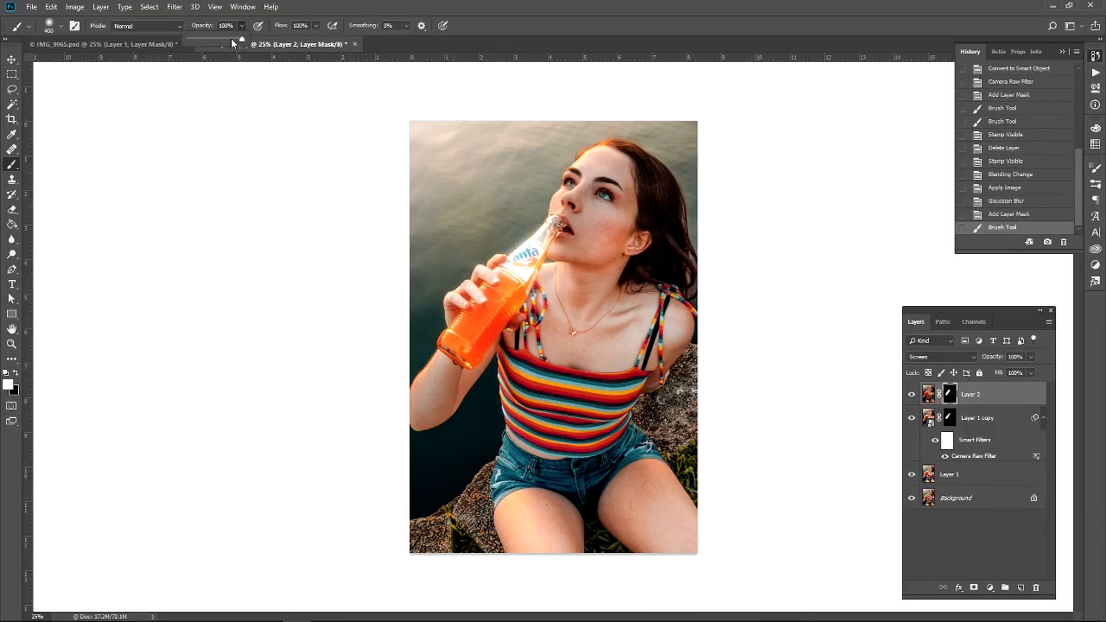
{"action": "left_click", "coordinate": [221, 38]}
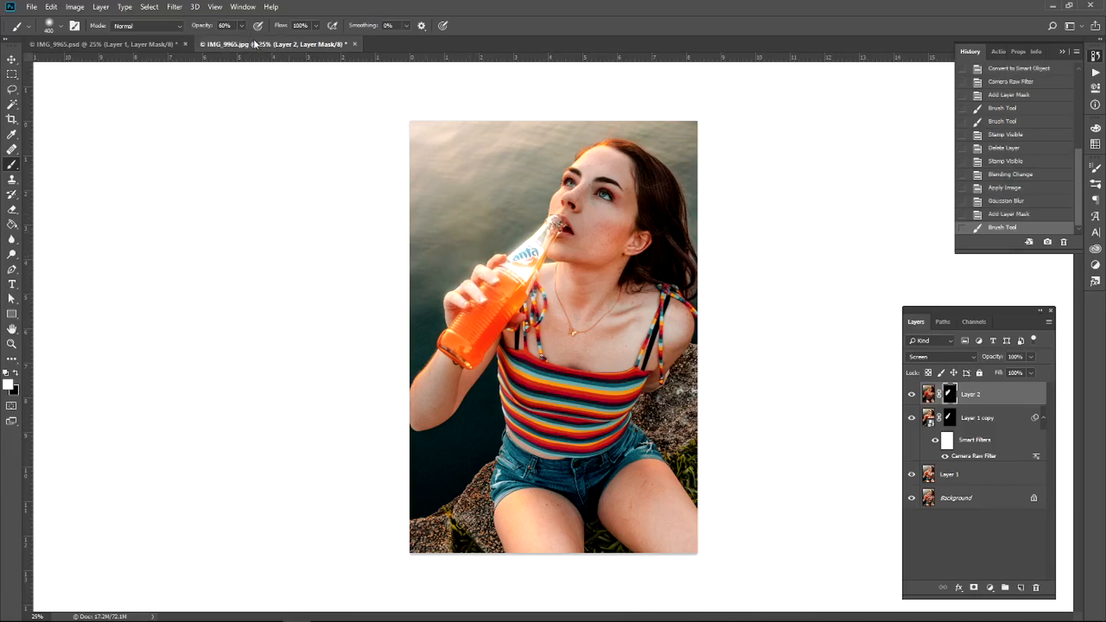
{"action": "left_click", "coordinate": [242, 26]}
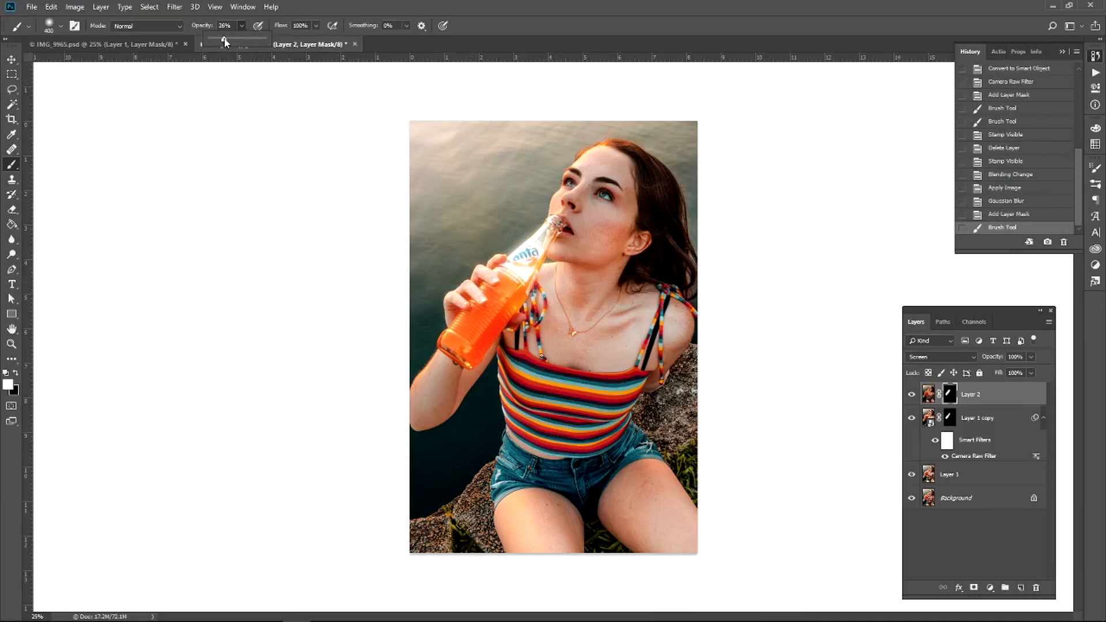
{"action": "left_click", "coordinate": [358, 13]}
{"action": "key", "text": "bracketleft"}
{"action": "key", "text": "bracketleft"}
{"action": "mouse_move", "coordinate": [484, 279]}
{"action": "left_mouse_down"}
{"action": "mouse_move", "coordinate": [466, 288]}
{"action": "mouse_move", "coordinate": [462, 310]}
{"action": "left_mouse_up"}
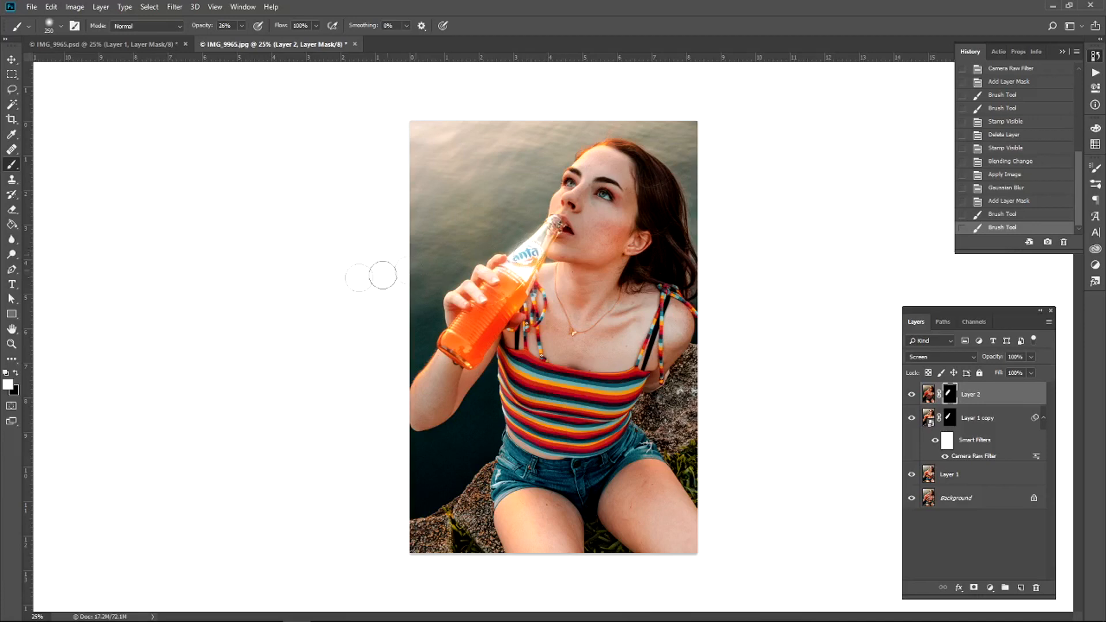
- Paint black at 26% opacity on the glow layer's mask over the Fanta label to reduce the glow there
{"action": "key", "text": "x"}
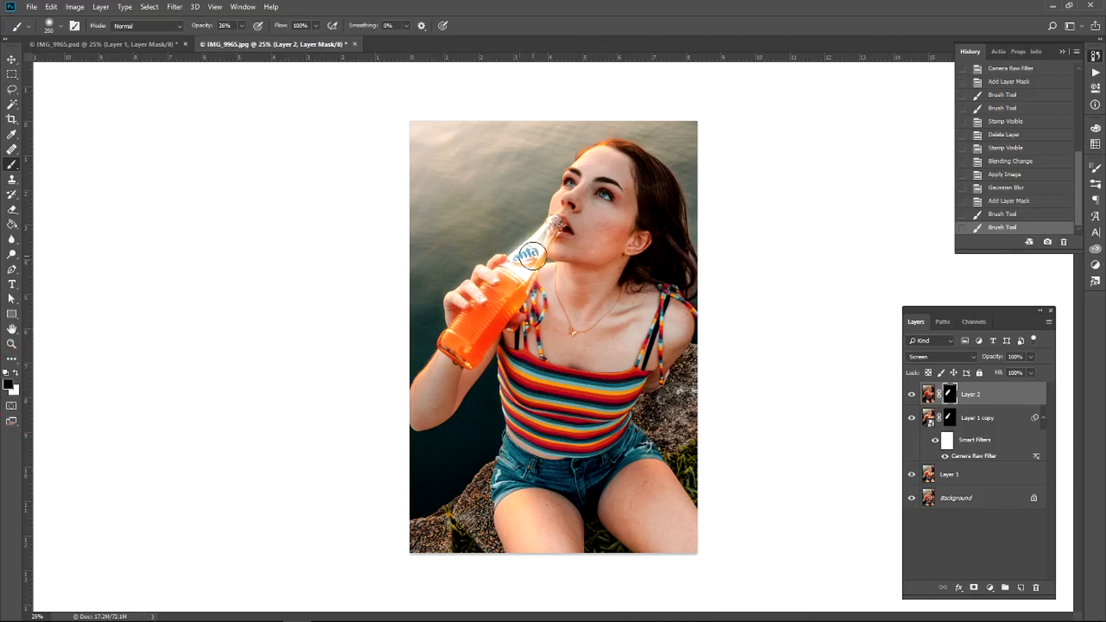
{"action": "left_click_drag", "start_coordinate": [520, 262], "coordinate": [525, 255]}
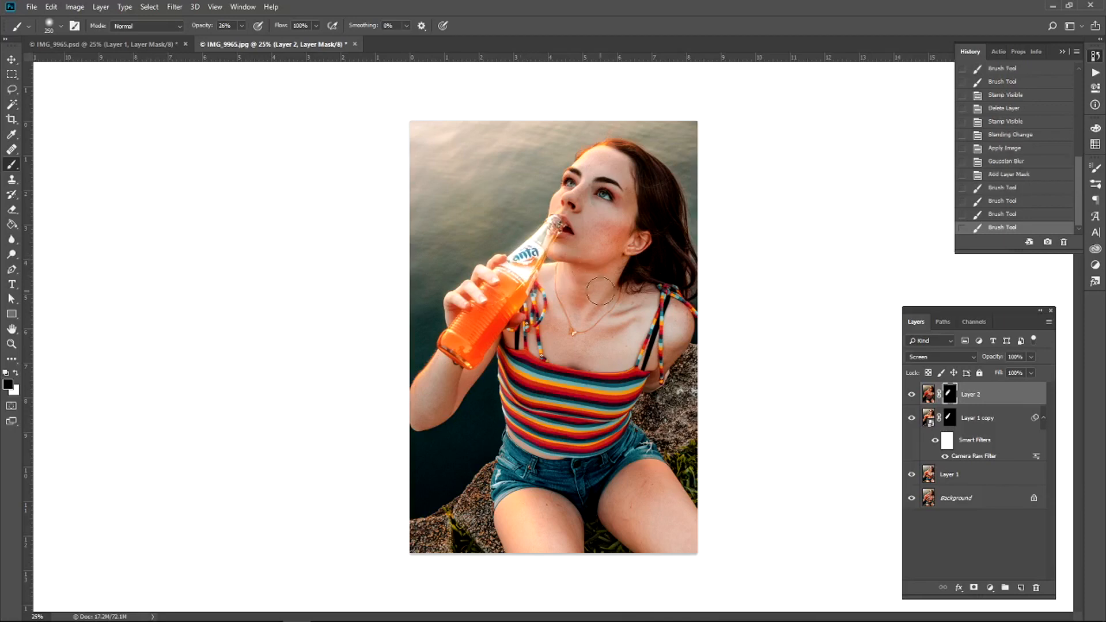
{"action": "key", "text": "v"}
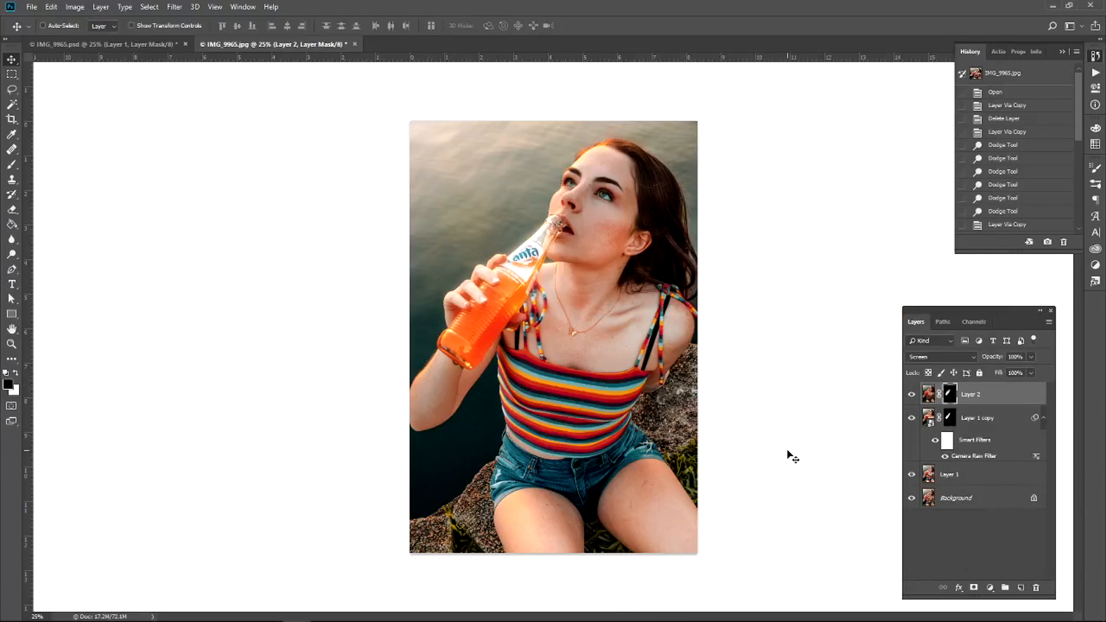
- Stamp the visible layers into another new layer and dodge the bottle's midtones at 60% exposure with a 500 px brush
{"action": "key", "text": "ctrl+shift+alt+e"}
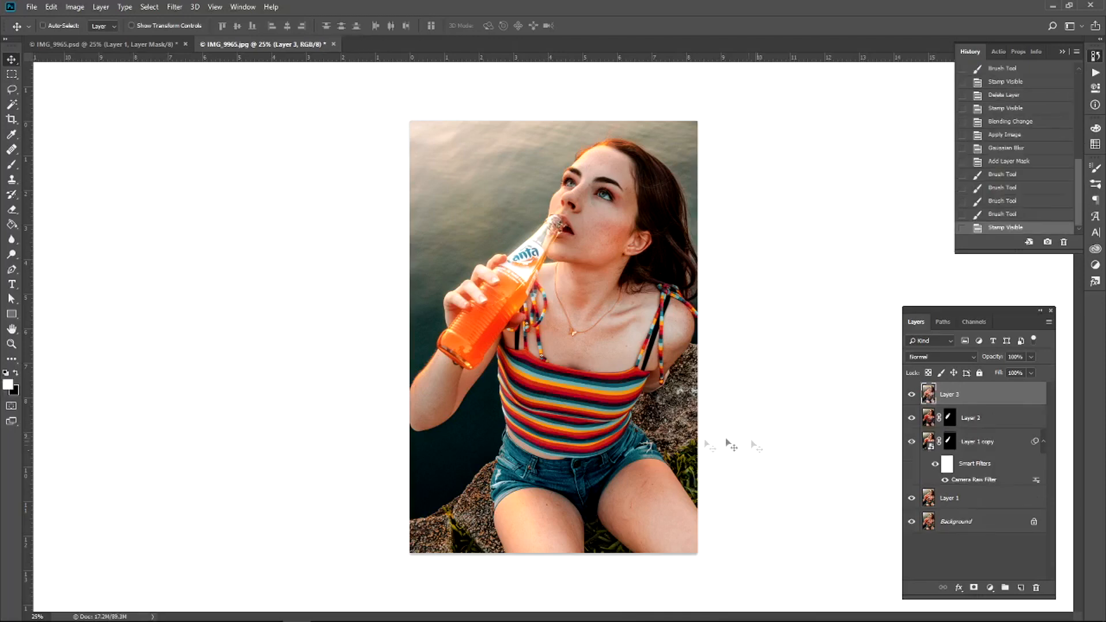
{"action": "key", "text": "o"}
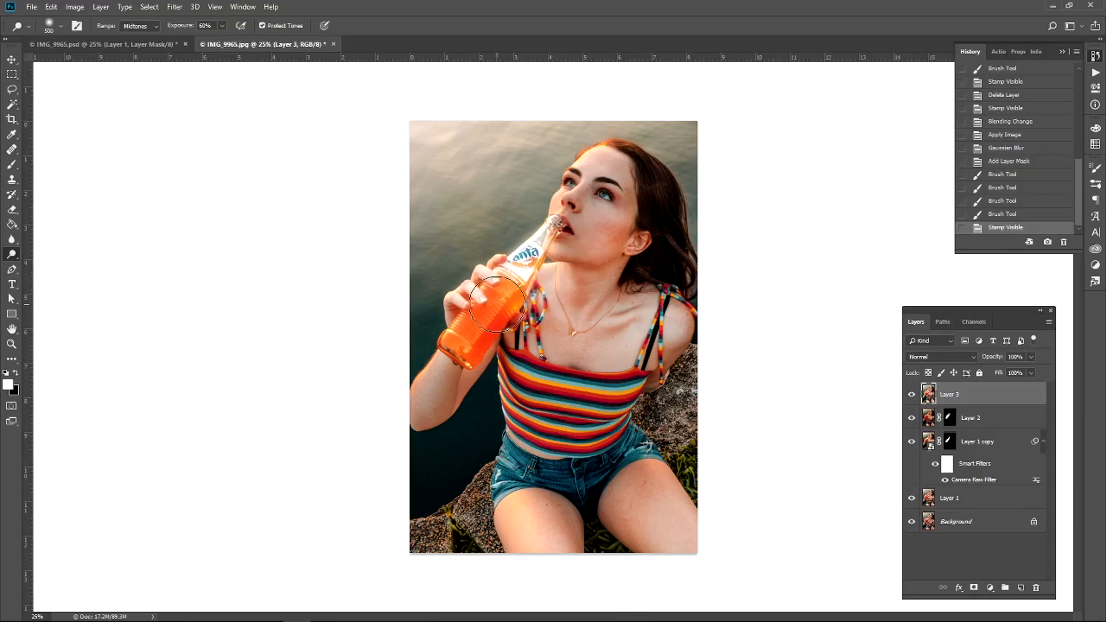
{"action": "mouse_move", "coordinate": [497, 304]}
{"action": "left_mouse_down"}
{"action": "mouse_move", "coordinate": [522, 251]}
{"action": "mouse_move", "coordinate": [531, 254]}
{"action": "left_mouse_up"}
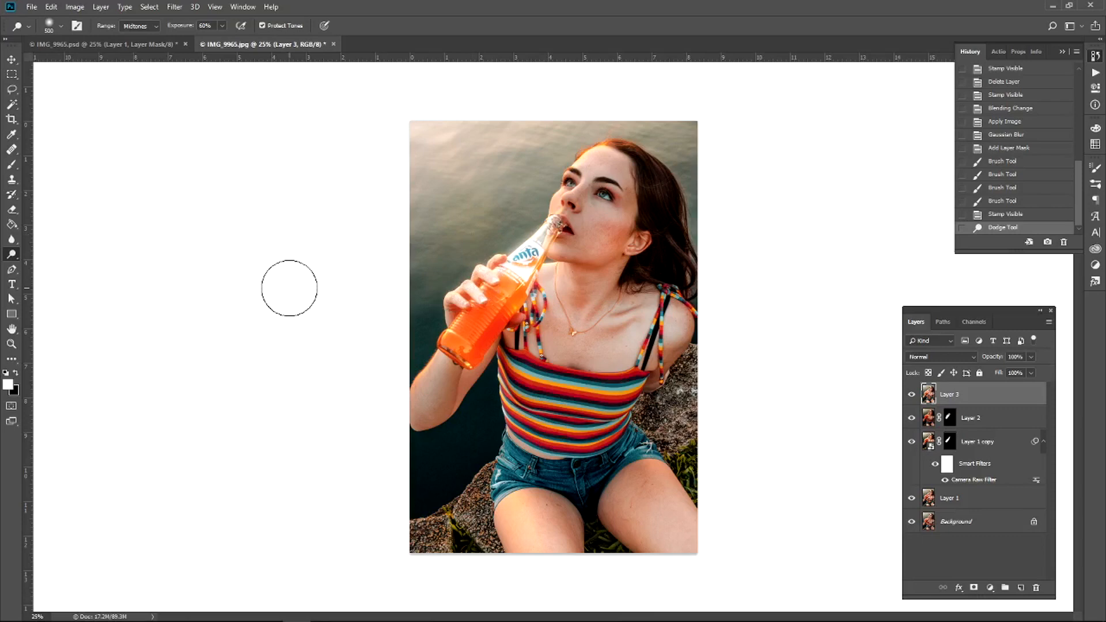
- Burn the shadows from the cheek down to the neck at 43% exposure with a 400 px brush
{"action": "right_click", "coordinate": [12, 254]}
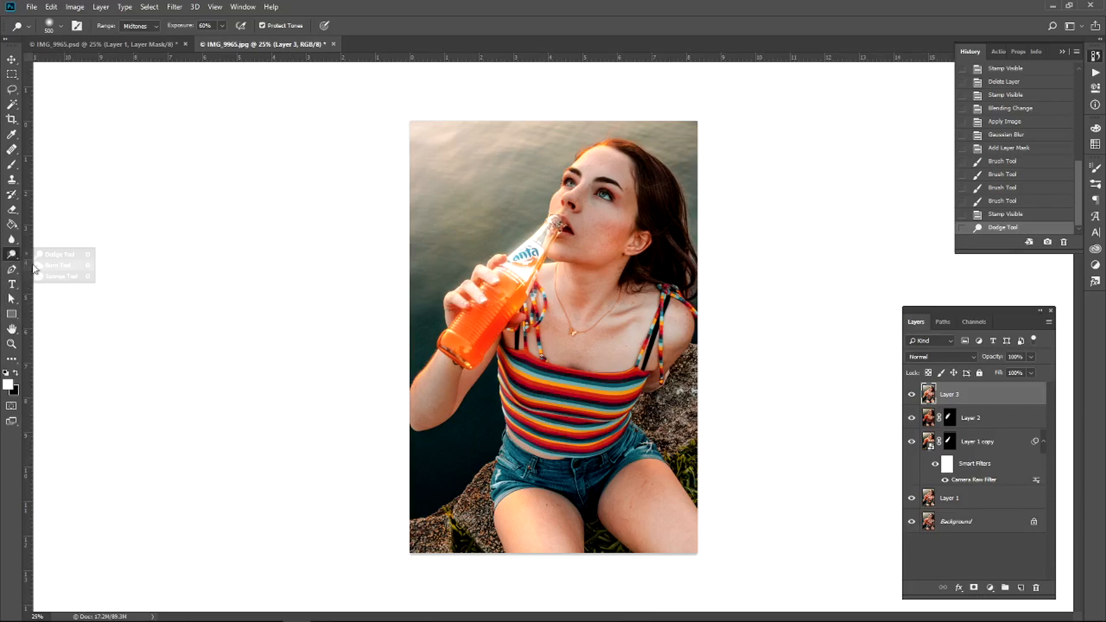
{"action": "left_click", "coordinate": [36, 266]}
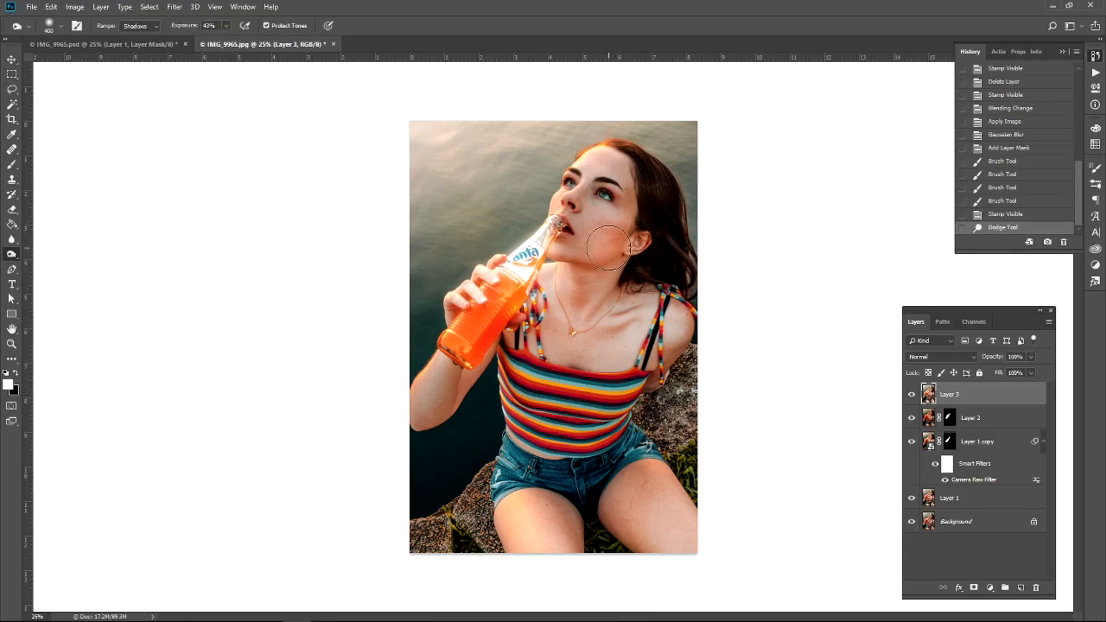
{"action": "mouse_move", "coordinate": [609, 248]}
{"action": "left_mouse_down"}
{"action": "mouse_move", "coordinate": [624, 227]}
{"action": "mouse_move", "coordinate": [585, 296]}
{"action": "mouse_move", "coordinate": [599, 288]}
{"action": "left_mouse_up"}
{"action": "key", "text": "v"}
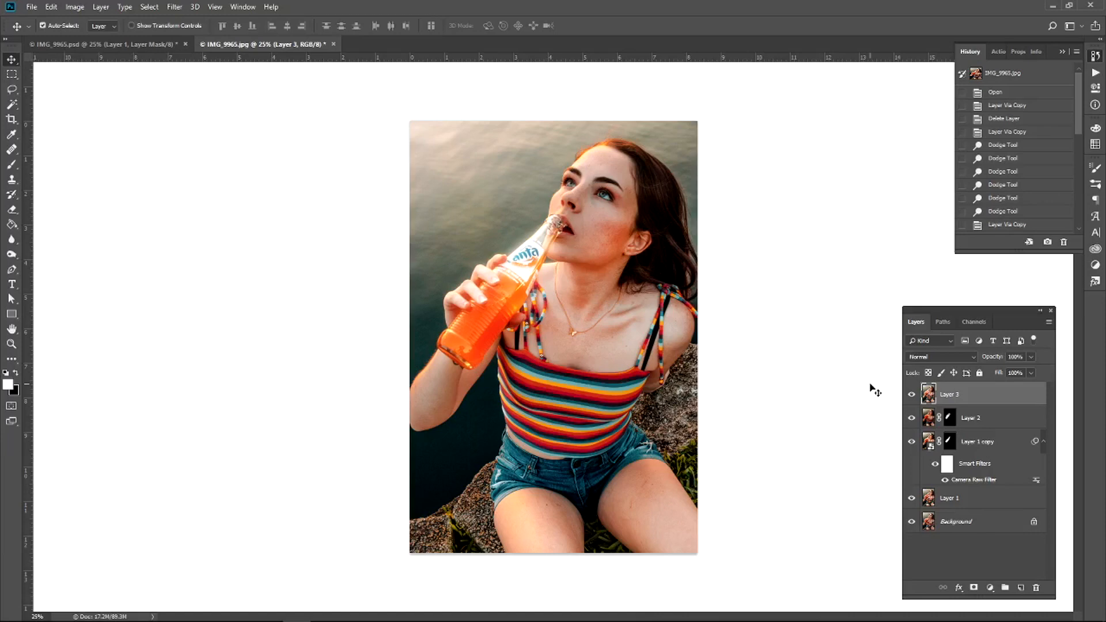
- Duplicate the dodged and burned layer, lasso the long vertical scratch on the right-hand thigh and fill it with Content-Aware at 100% opacity
{"action": "key", "text": "ctrl+j"}
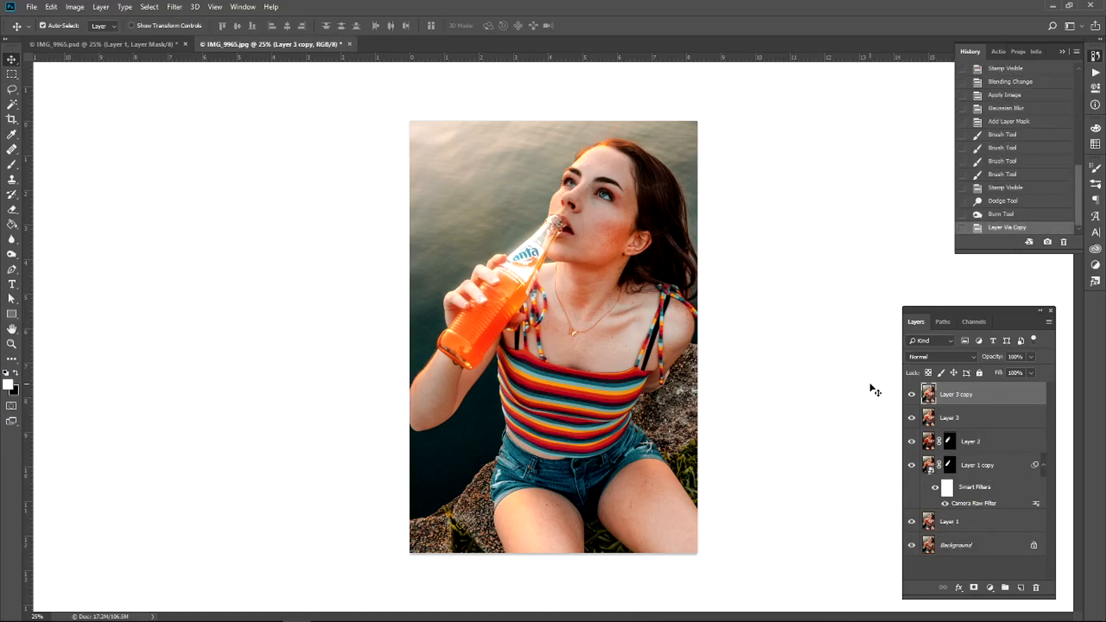
{"action": "key", "text": "ctrl+plus"}
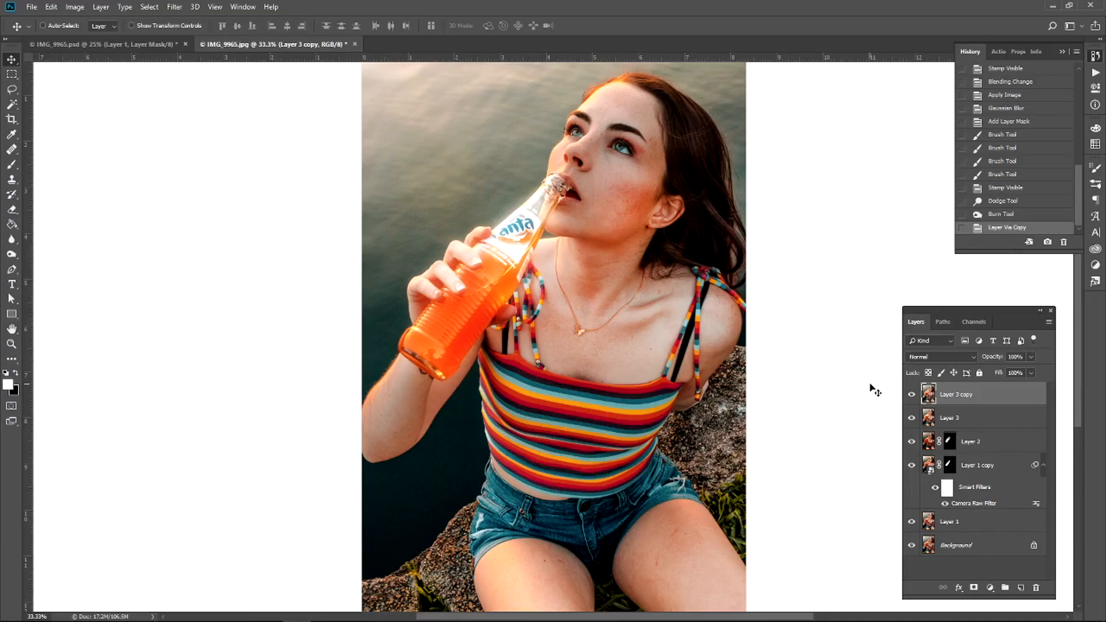
{"action": "key", "text": "ctrl+plus"}
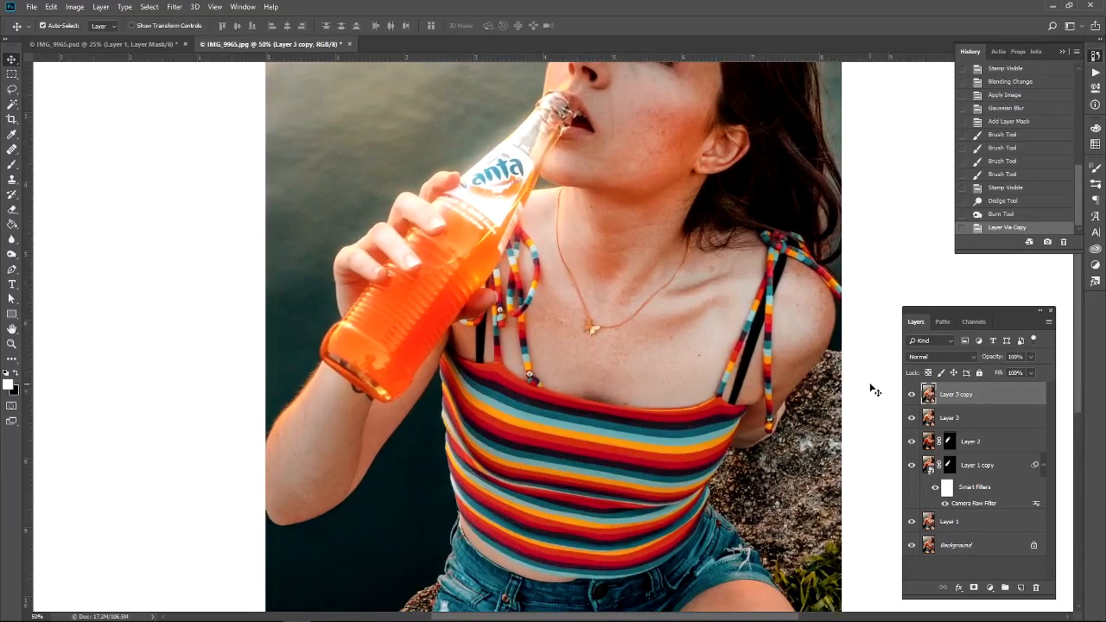
{"action": "scroll", "coordinate": [870, 378], "scroll_direction": "down", "scroll_amount": 5}
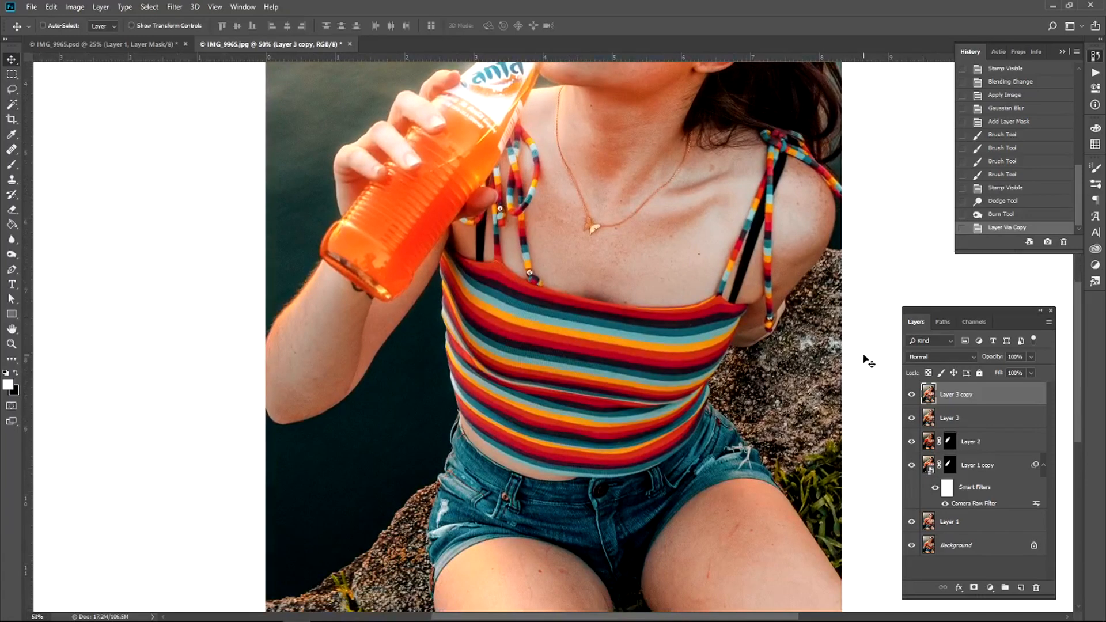
{"action": "scroll", "coordinate": [869, 361], "scroll_direction": "down", "scroll_amount": 1}
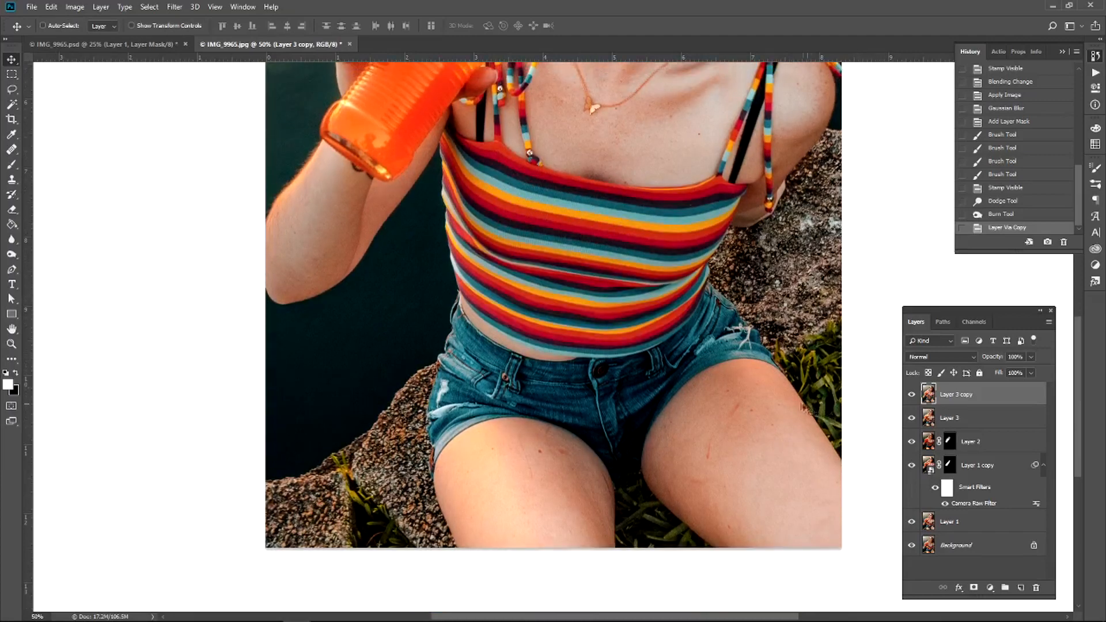
{"action": "key", "text": "l"}
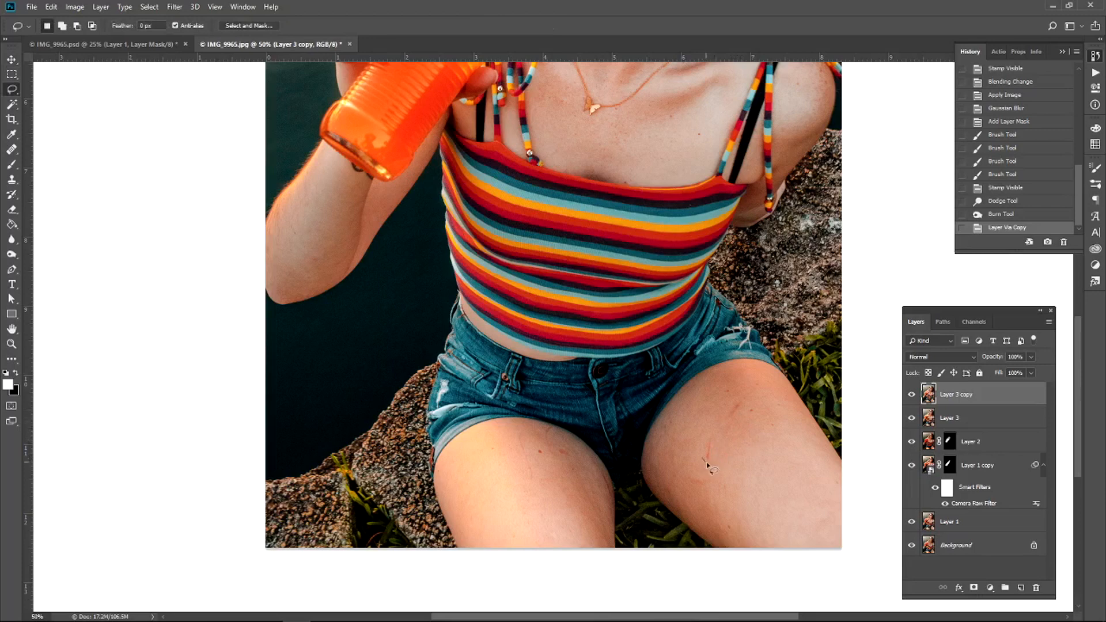
{"action": "left_click_drag", "start_coordinate": [715, 437], "coordinate": [713, 460]}
{"action": "right_click", "coordinate": [712, 457]}
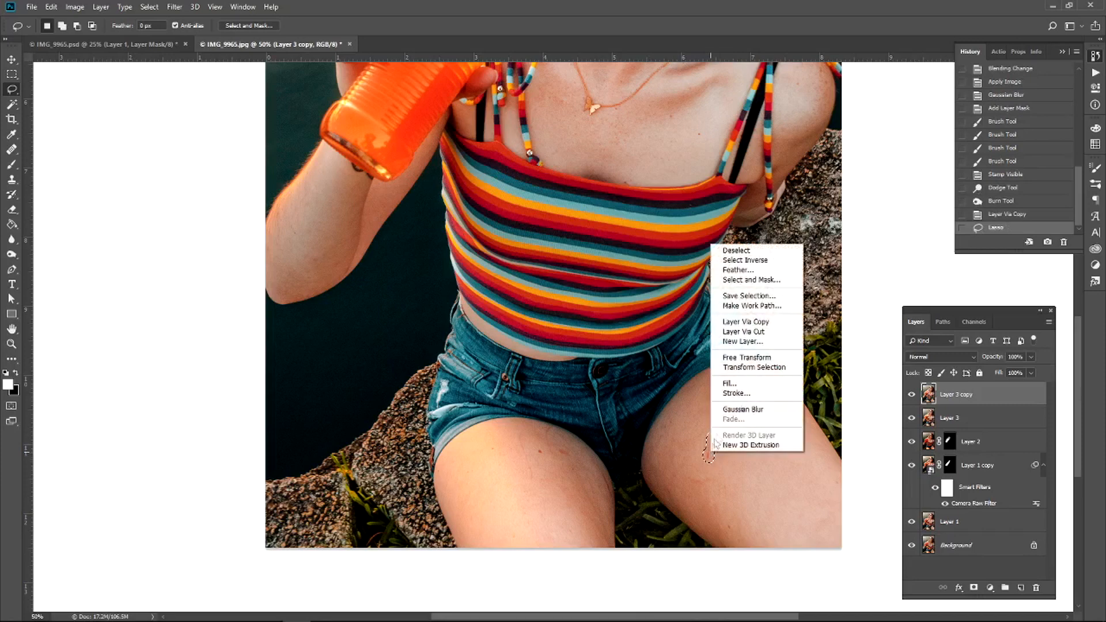
{"action": "left_click", "coordinate": [730, 384]}
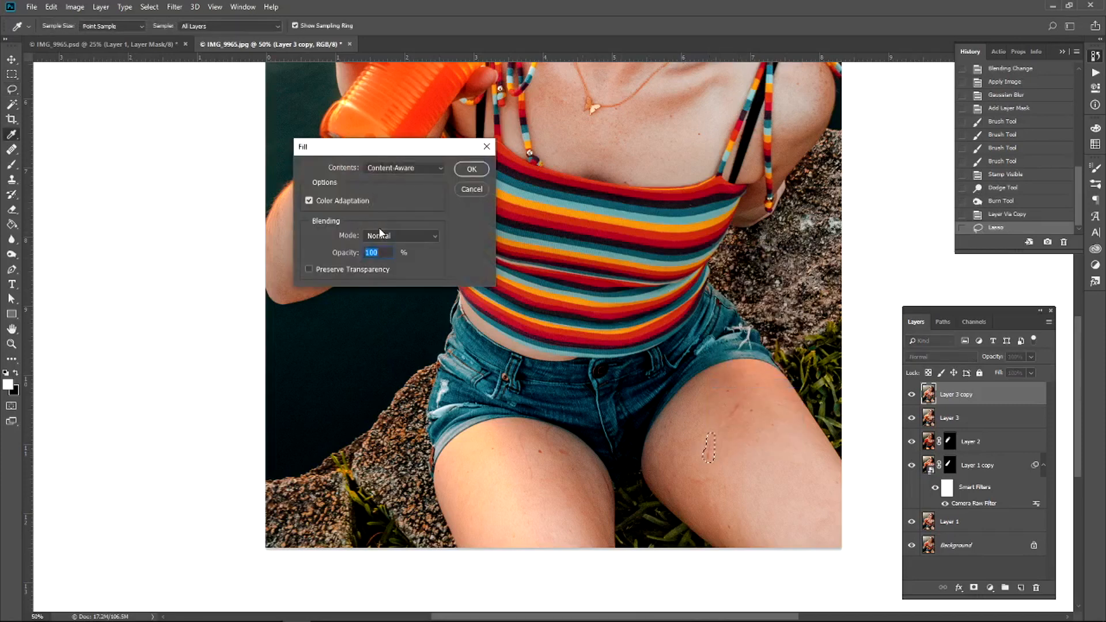
{"action": "left_click", "coordinate": [471, 169]}
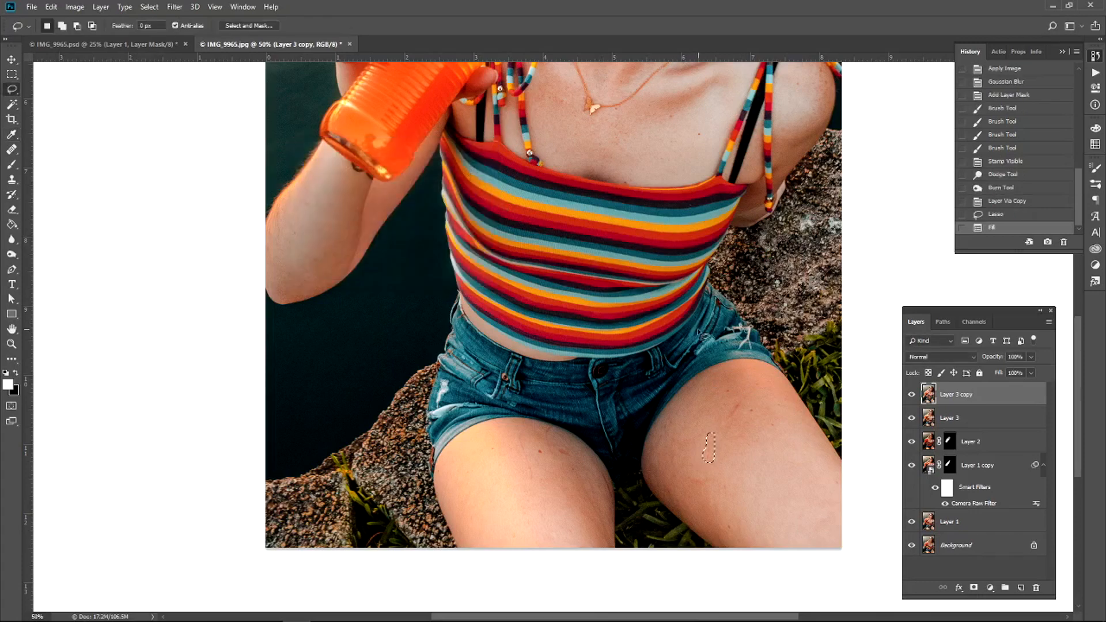
{"action": "key", "text": "ctrl+d"}
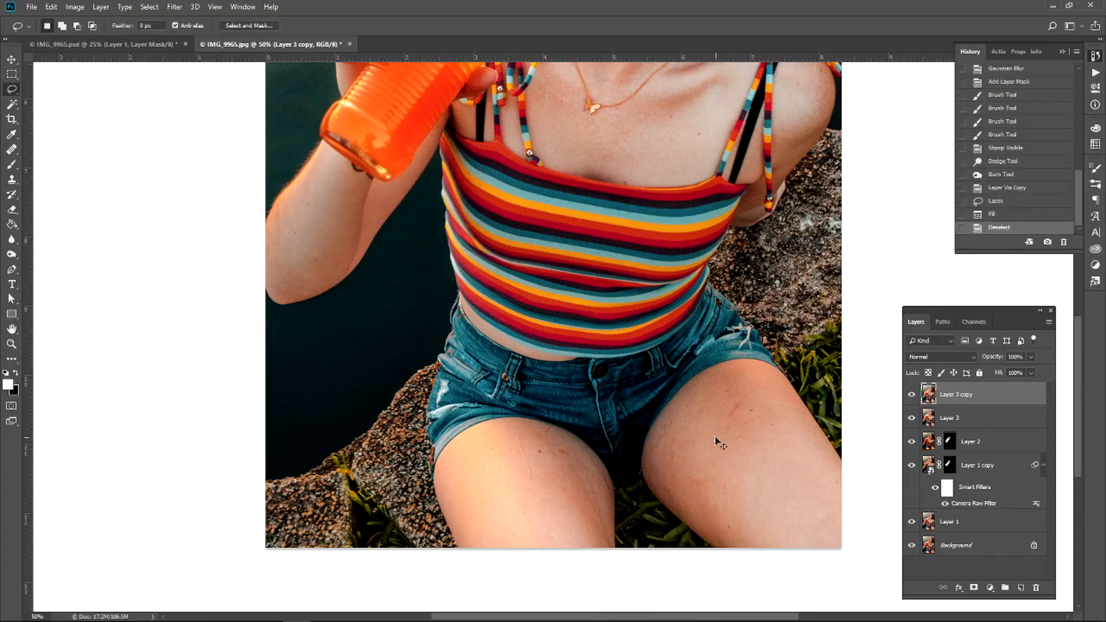
- Lasso the short diagonal scratch higher on the right-hand thigh and remove it with a Content-Aware fill
{"action": "mouse_move", "coordinate": [721, 415]}
{"action": "left_mouse_down"}
{"action": "mouse_move", "coordinate": [739, 405]}
{"action": "mouse_move", "coordinate": [732, 411]}
{"action": "left_mouse_up"}
{"action": "right_click", "coordinate": [734, 415]}
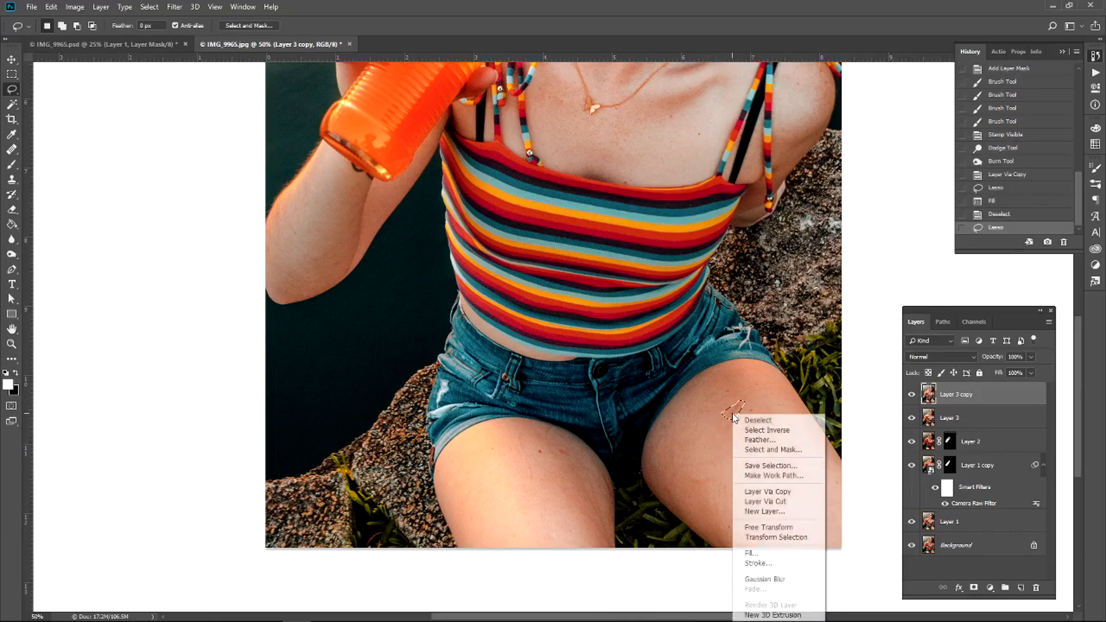
{"action": "left_click", "coordinate": [760, 552]}
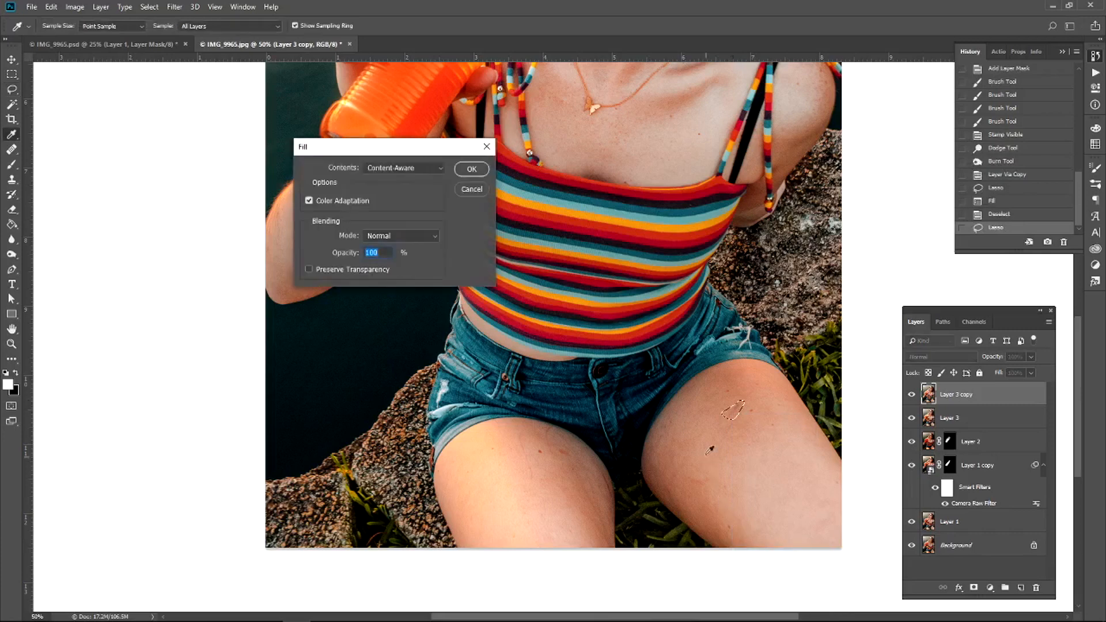
{"action": "key", "text": "Return"}
{"action": "key", "text": "ctrl+d"}
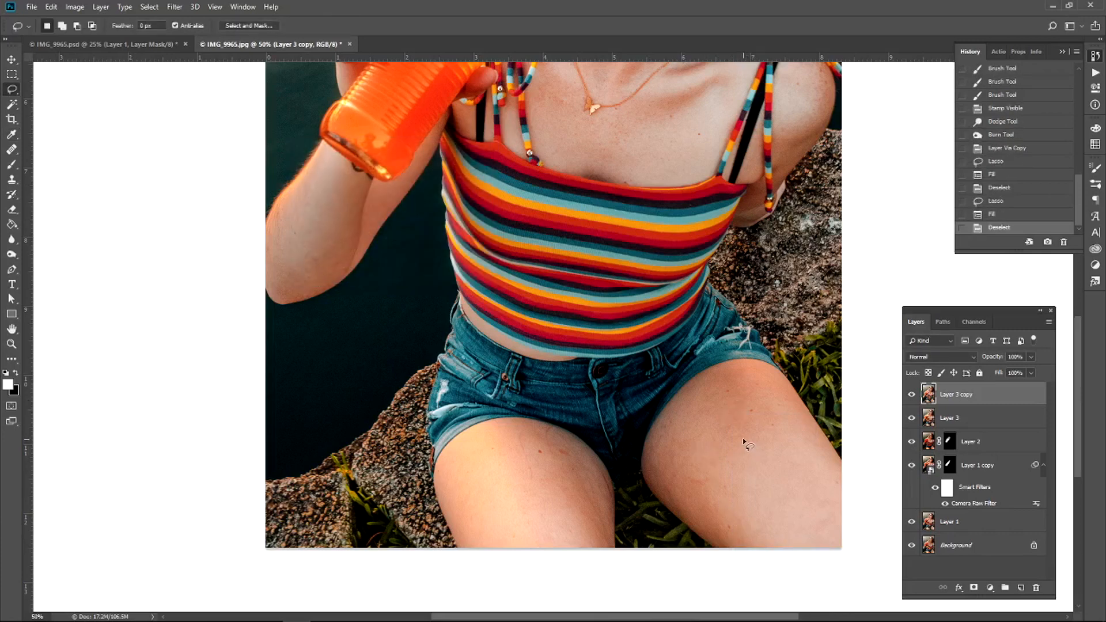
- Retouch the remaining small spots and blemishes across the right-hand thigh with the Healing Brush
{"action": "key", "text": "j"}
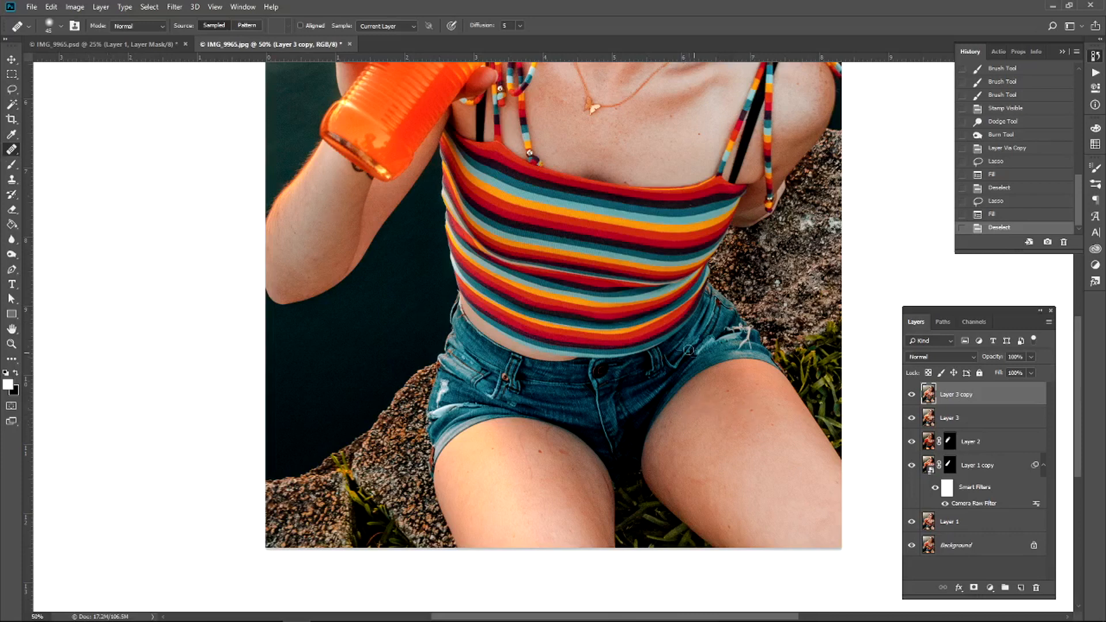
{"action": "left_click", "coordinate": [750, 409]}
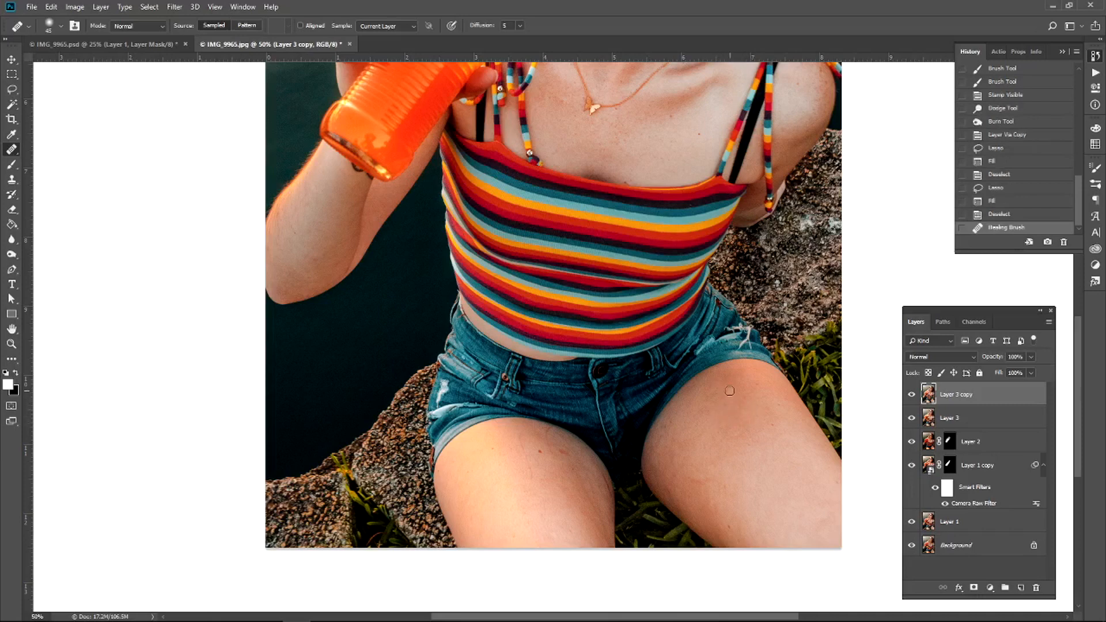
{"action": "left_click", "coordinate": [728, 391]}
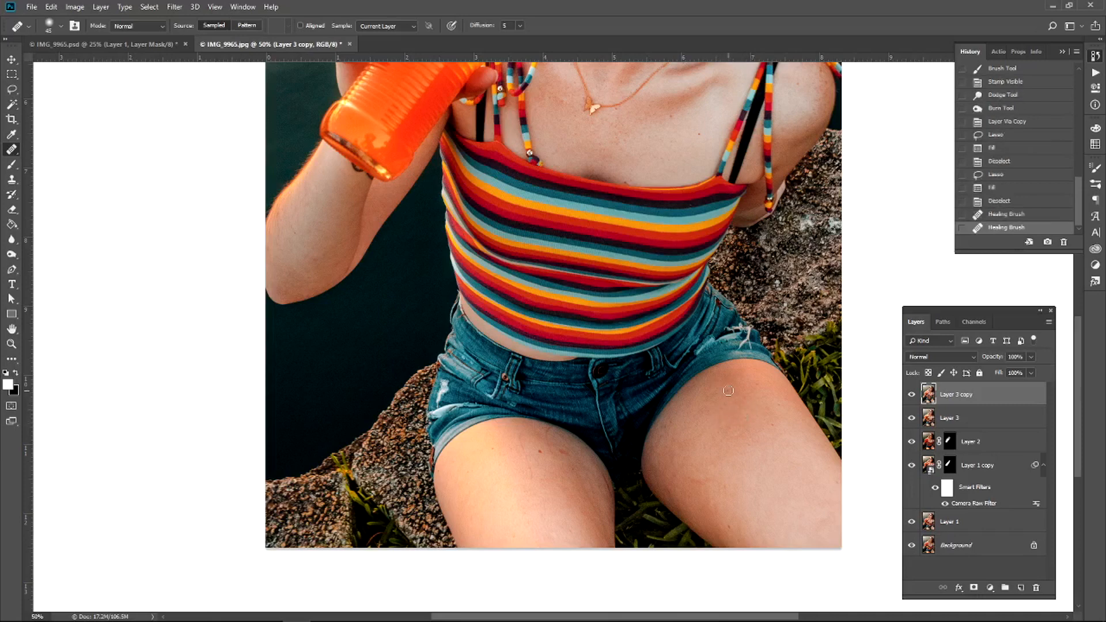
{"action": "left_click", "coordinate": [765, 391]}
{"action": "left_click", "coordinate": [778, 404]}
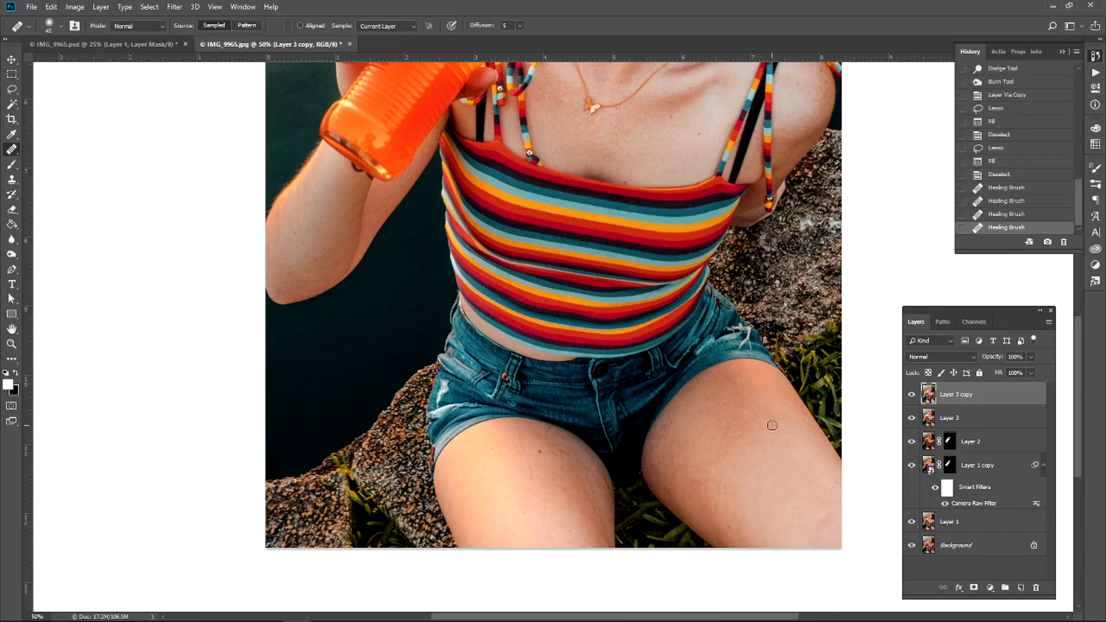
{"action": "left_click", "coordinate": [733, 457]}
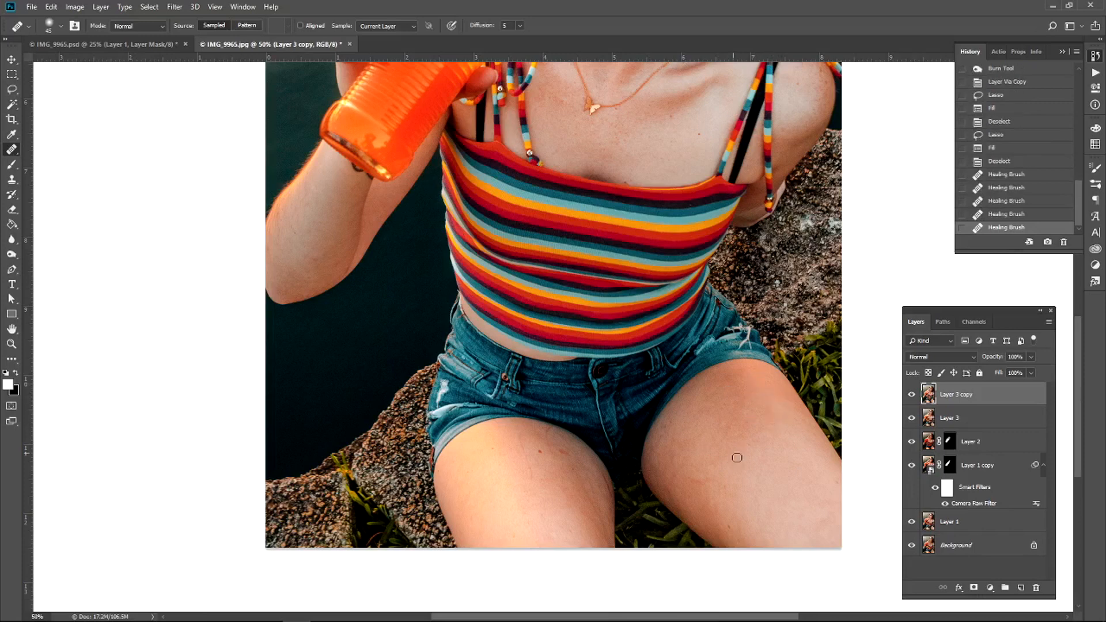
{"action": "left_click", "coordinate": [730, 526]}
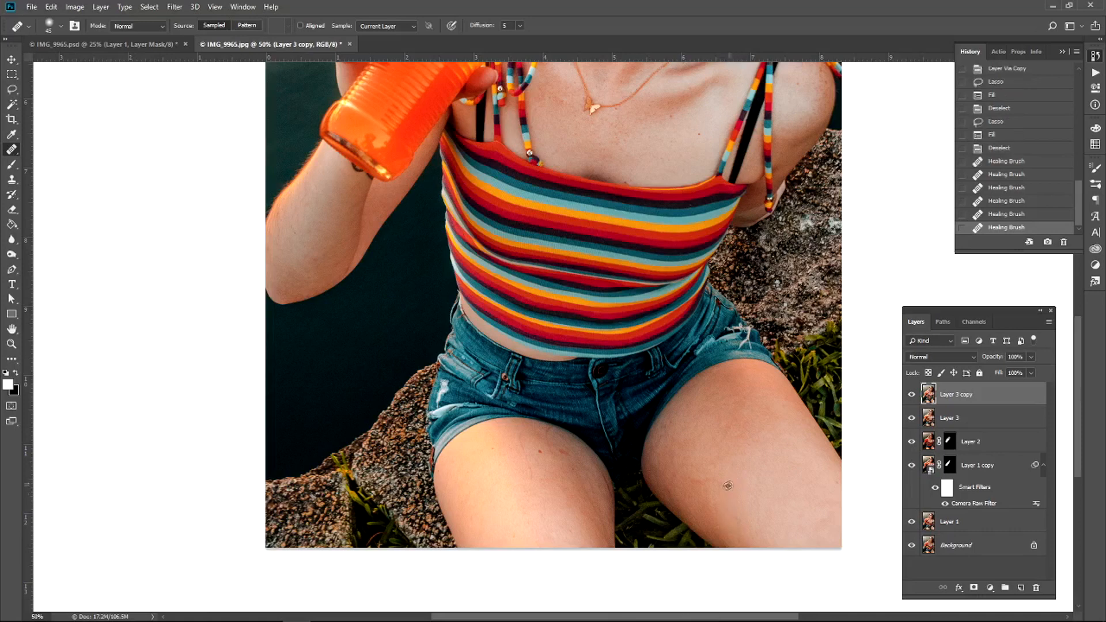
{"action": "left_click", "coordinate": [672, 437]}
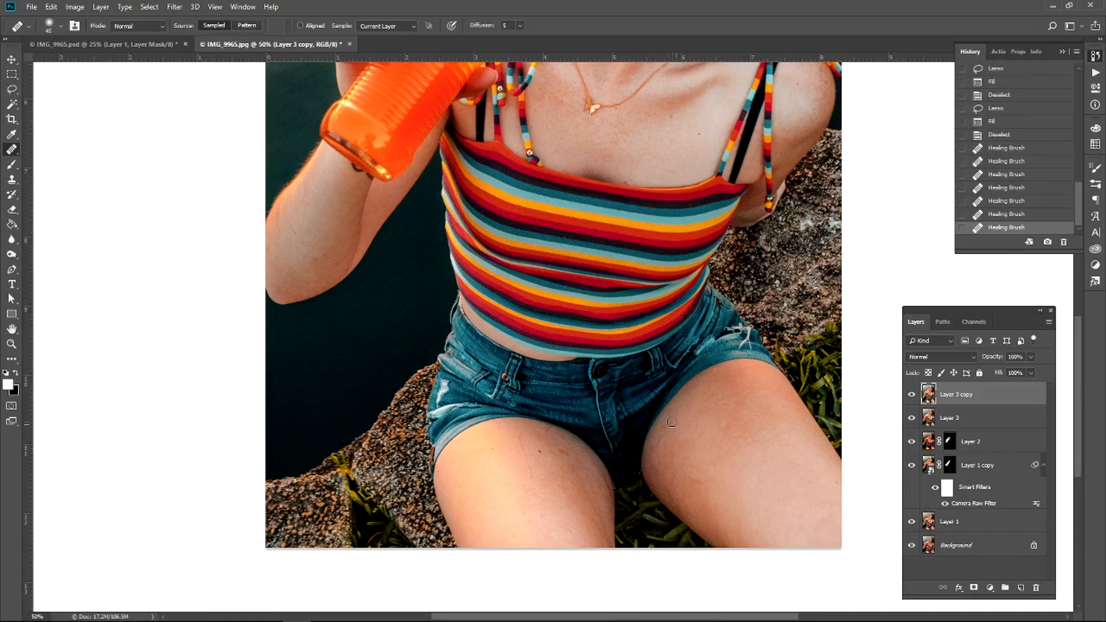
{"action": "left_click", "coordinate": [671, 425]}
{"action": "left_click", "coordinate": [664, 448]}
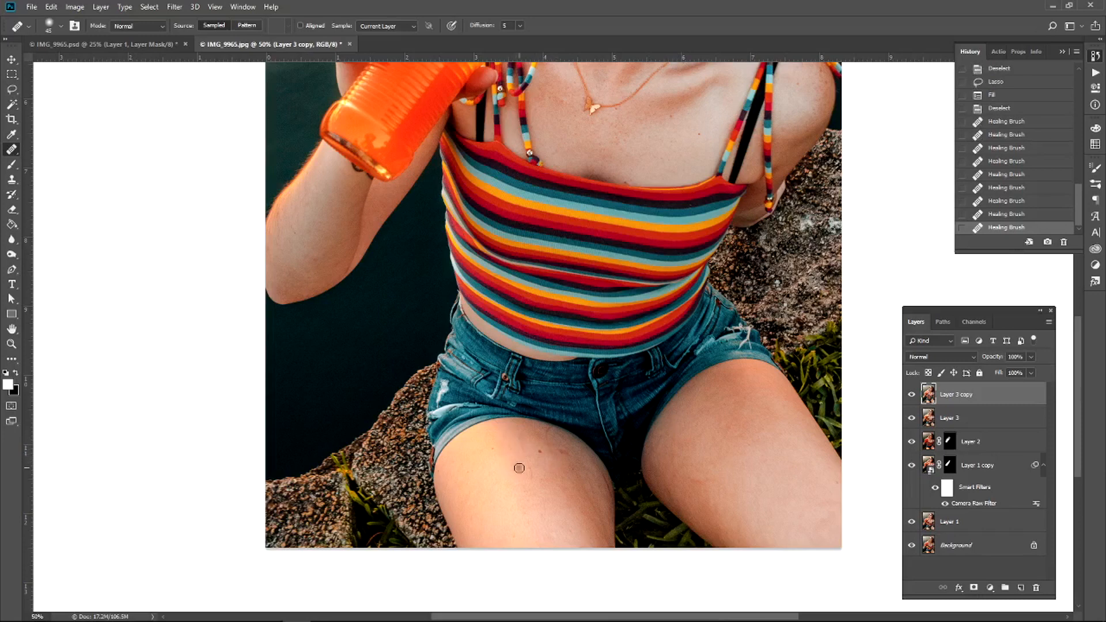
- Remove the long mark on the left-hand thigh with a lassoed Content-Aware fill, and heal the small dark spot beside it
{"action": "key", "text": "l"}
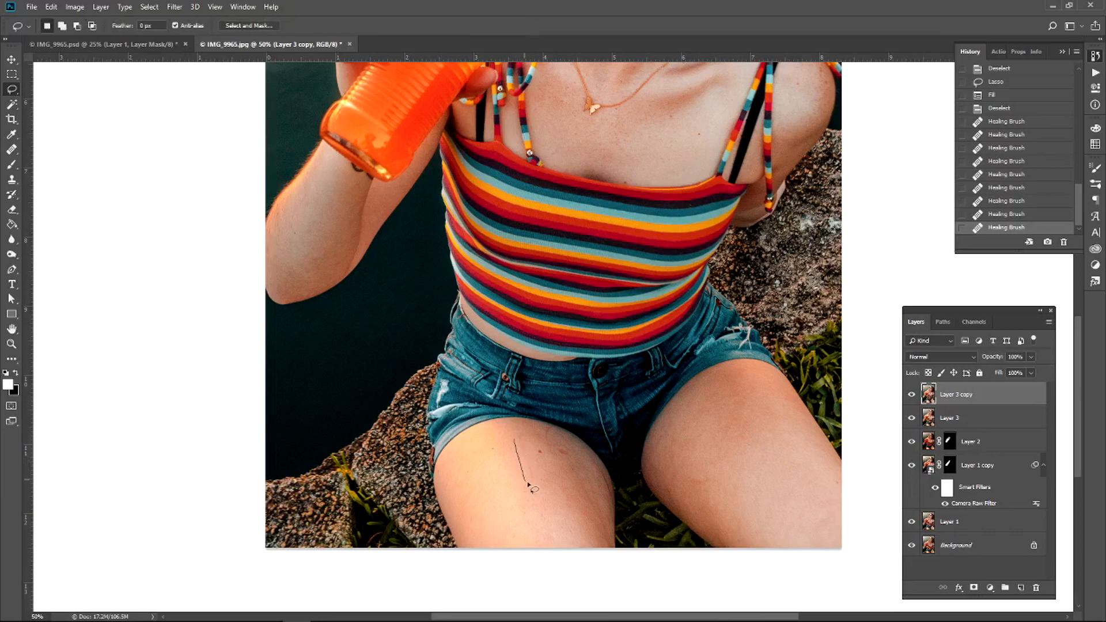
{"action": "left_click_drag", "start_coordinate": [529, 486], "coordinate": [536, 480]}
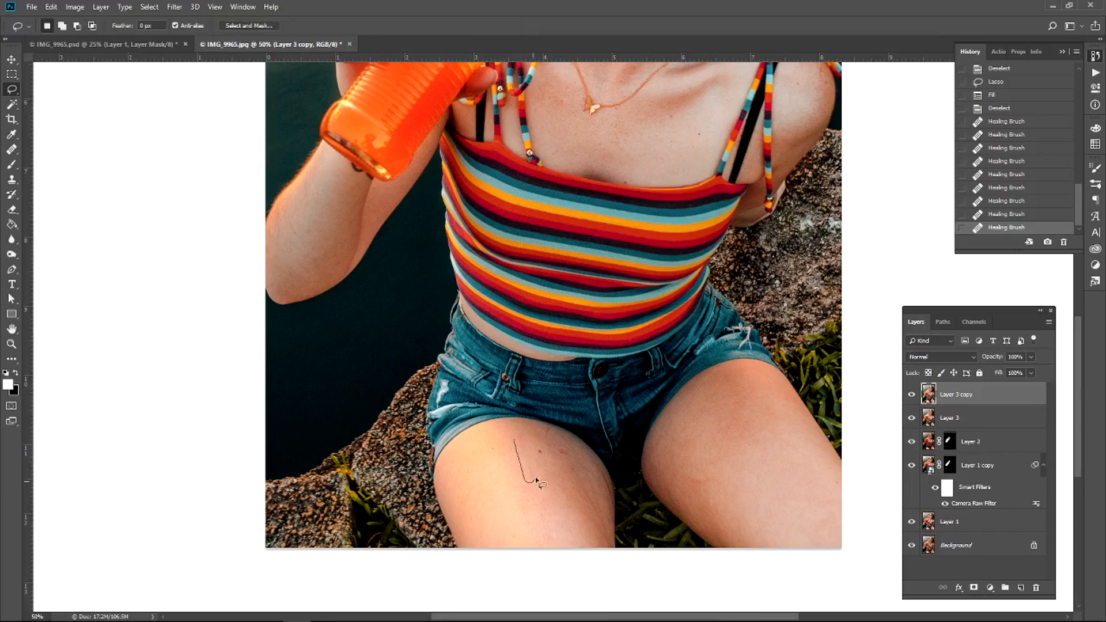
{"action": "left_click_drag", "start_coordinate": [521, 430], "coordinate": [520, 435]}
{"action": "right_click", "coordinate": [521, 438]}
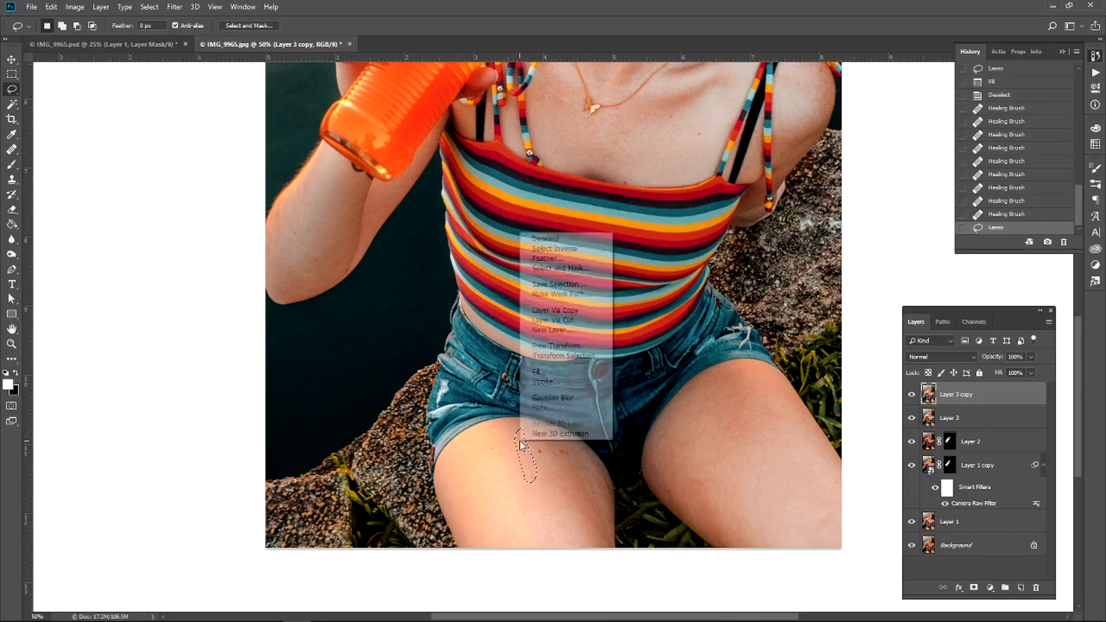
{"action": "left_click", "coordinate": [545, 374]}
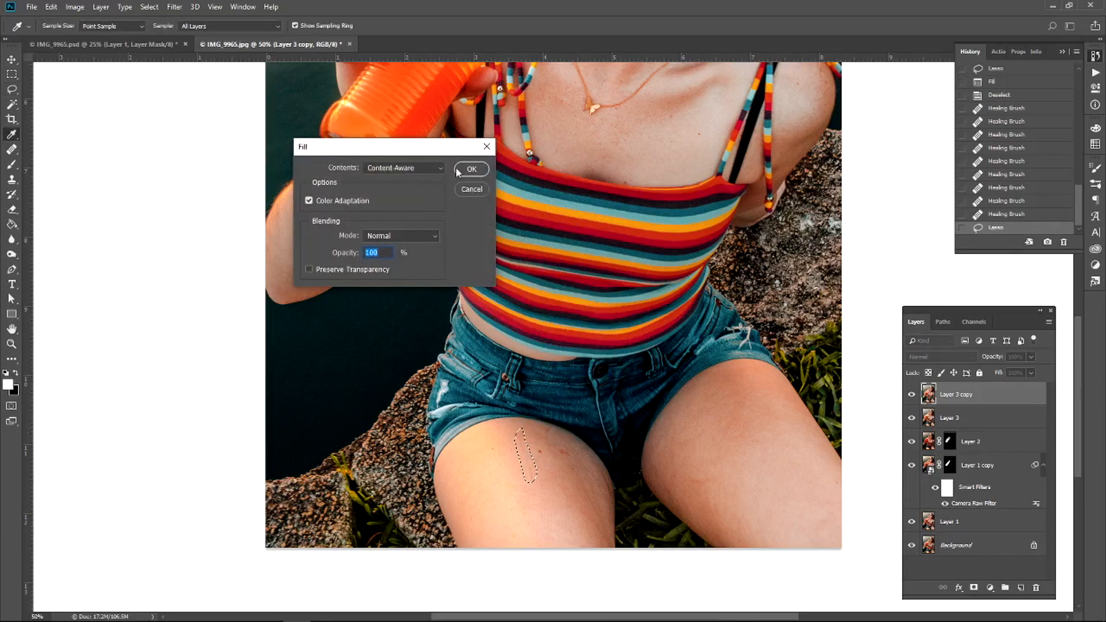
{"action": "left_click", "coordinate": [470, 169]}
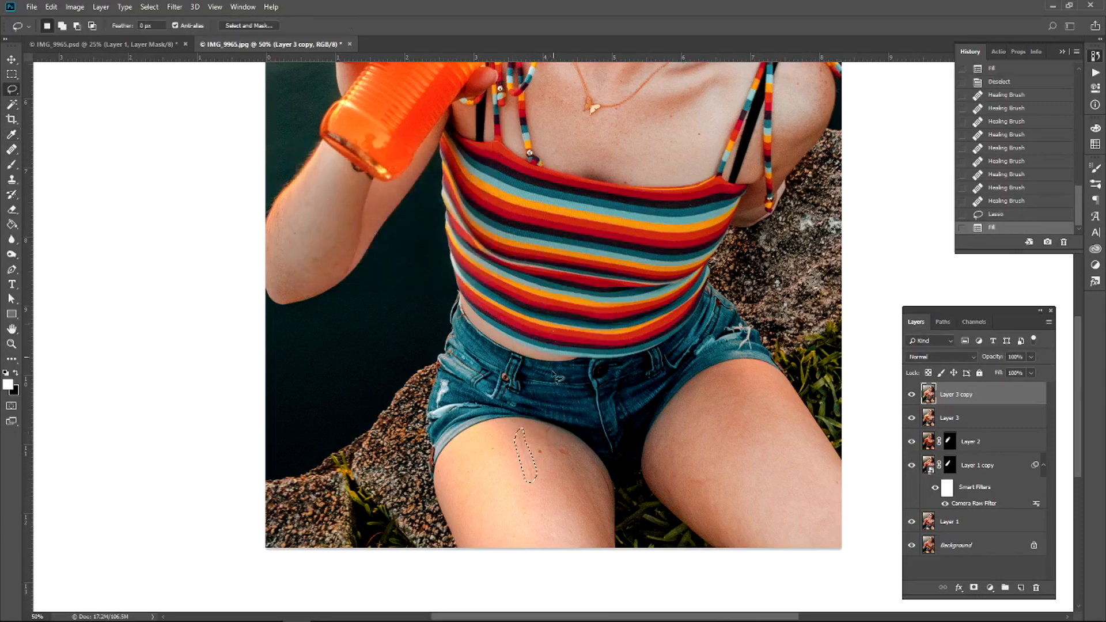
{"action": "key", "text": "ctrl+d"}
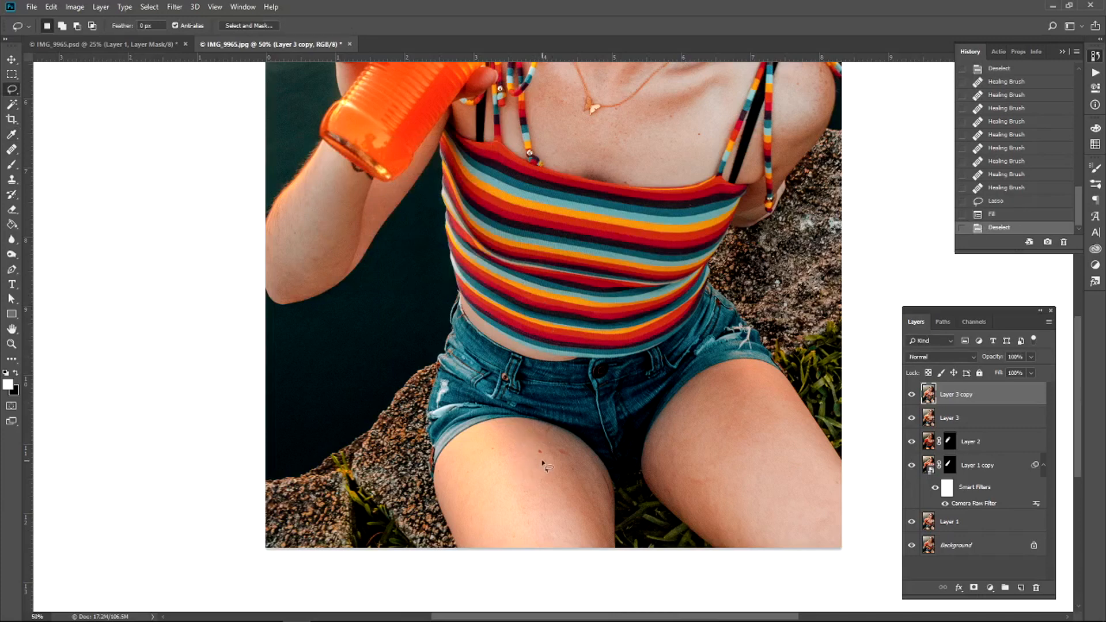
{"action": "key", "text": "j"}
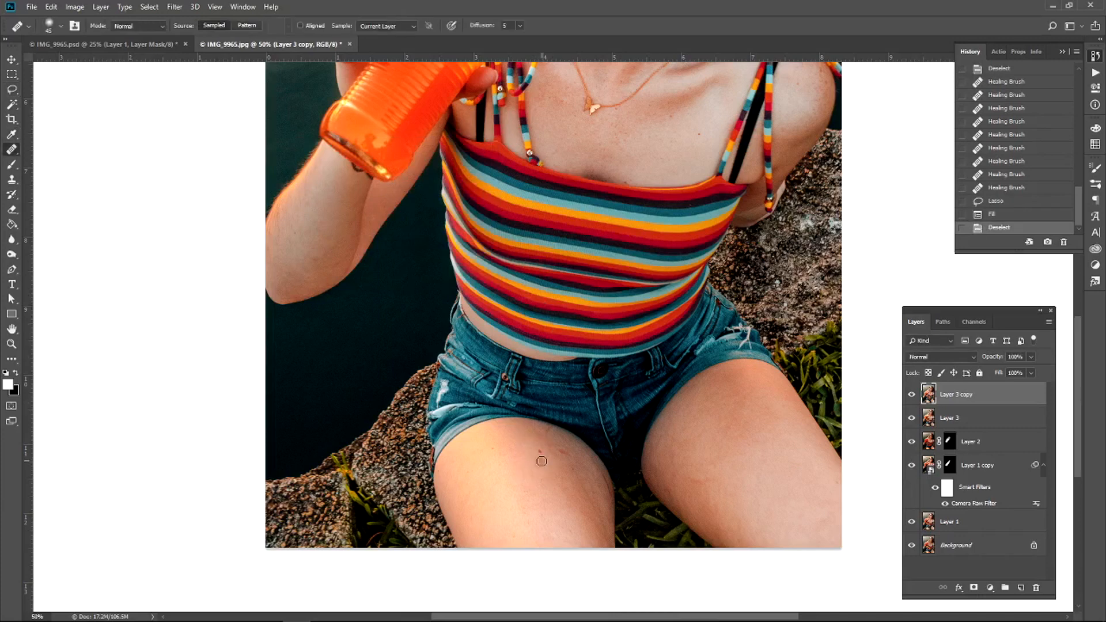
{"action": "left_click", "coordinate": [540, 452]}
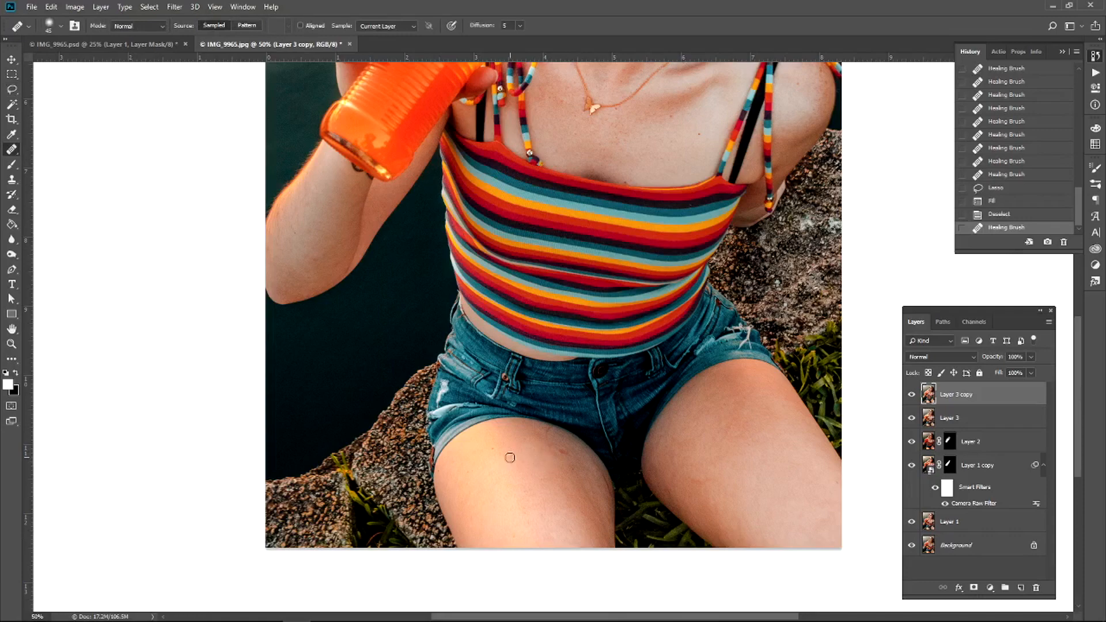
- Duplicate the layer holding the skin retouching as a new top layer
{"action": "scroll", "coordinate": [507, 461], "scroll_direction": "up", "scroll_amount": 1}
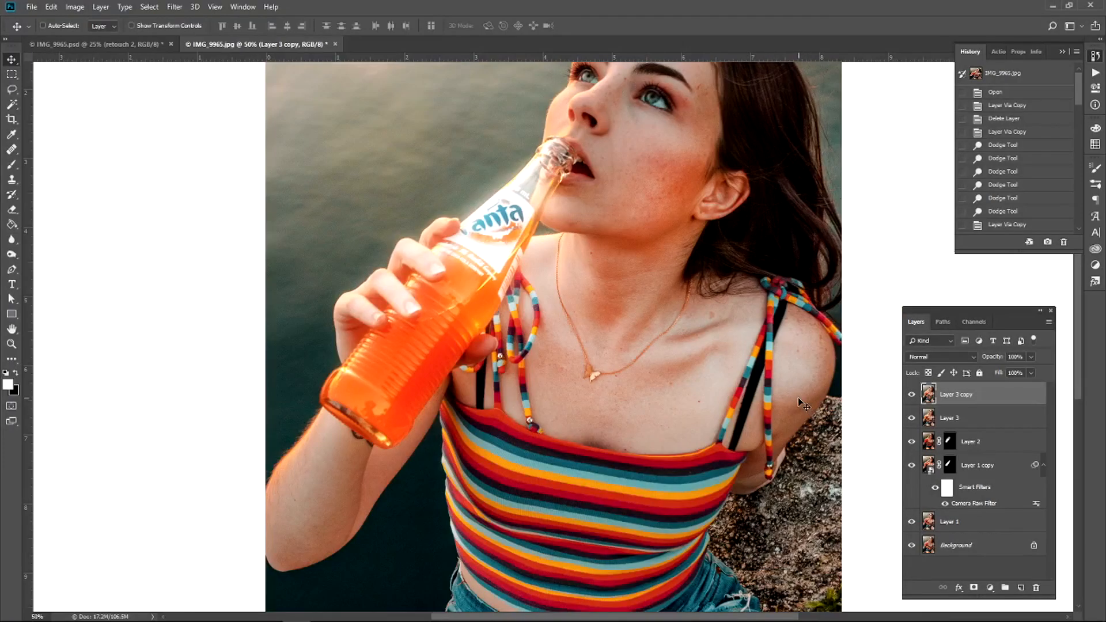
{"action": "key", "text": "ctrl+minus"}
{"action": "key", "text": "ctrl+minus"}
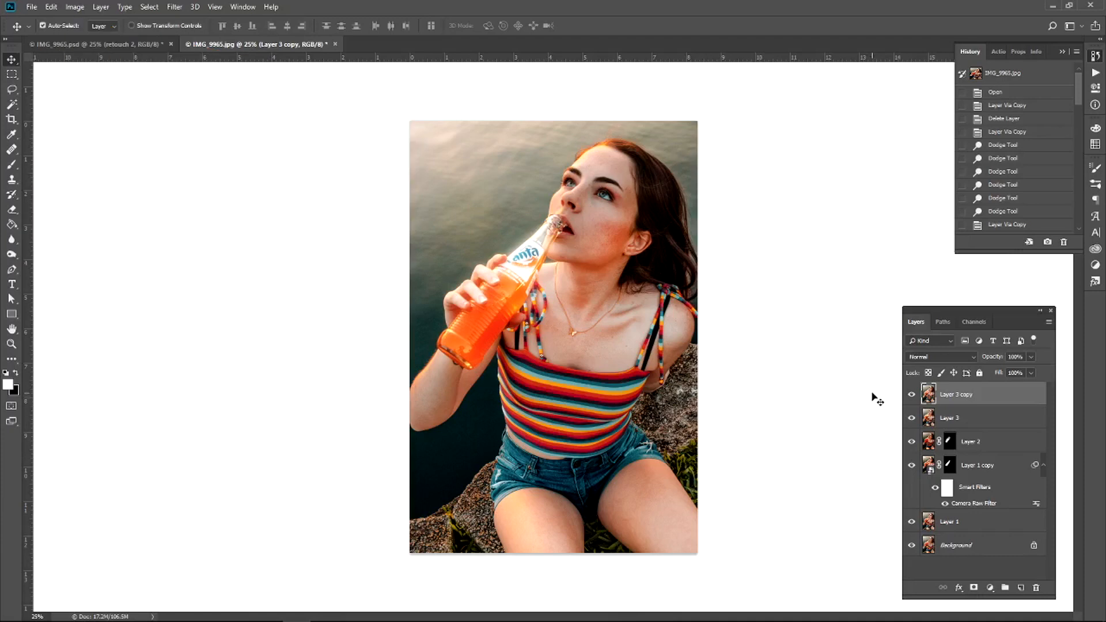
{"action": "key", "text": "ctrl+j"}
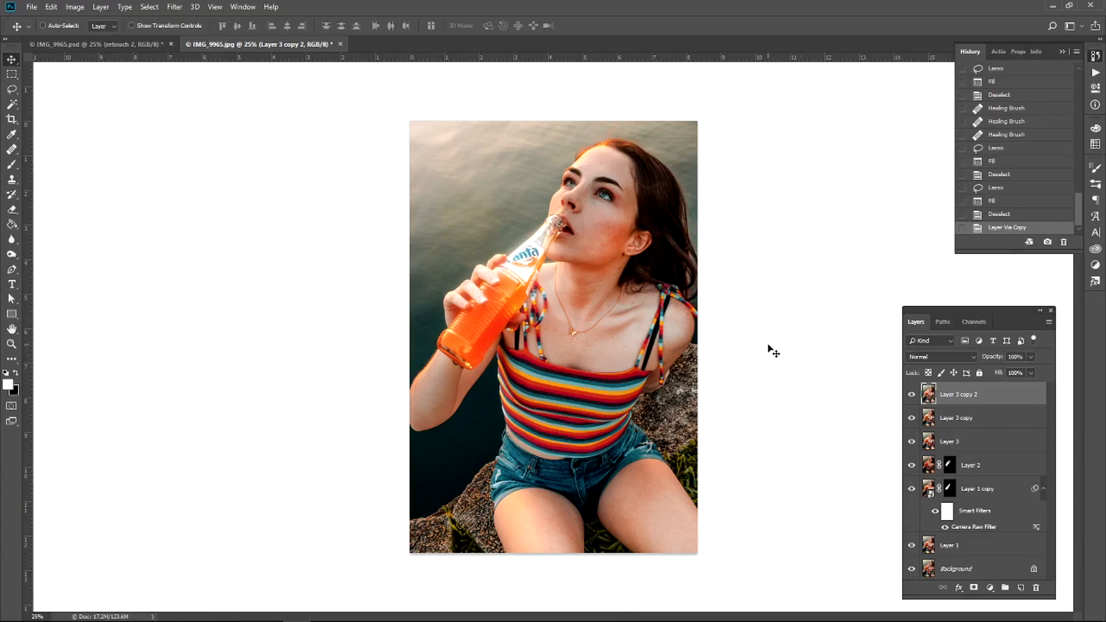
- Invert the colours of the top duplicate layer and set its blending mode to Vivid Light
{"action": "key", "text": "ctrl+i"}
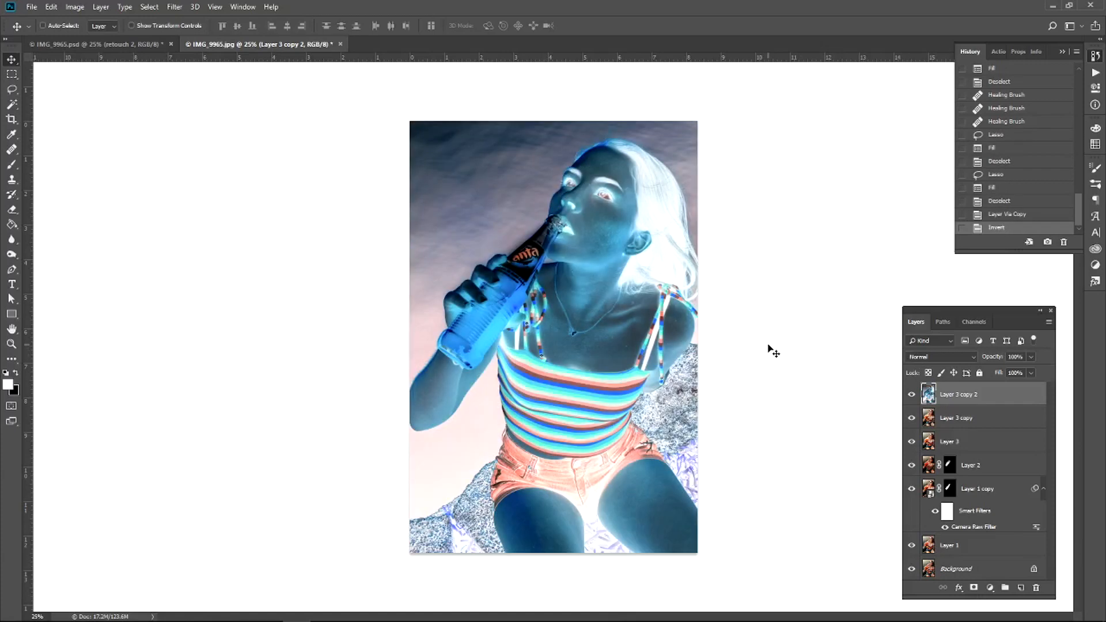
{"action": "left_click", "coordinate": [918, 358]}
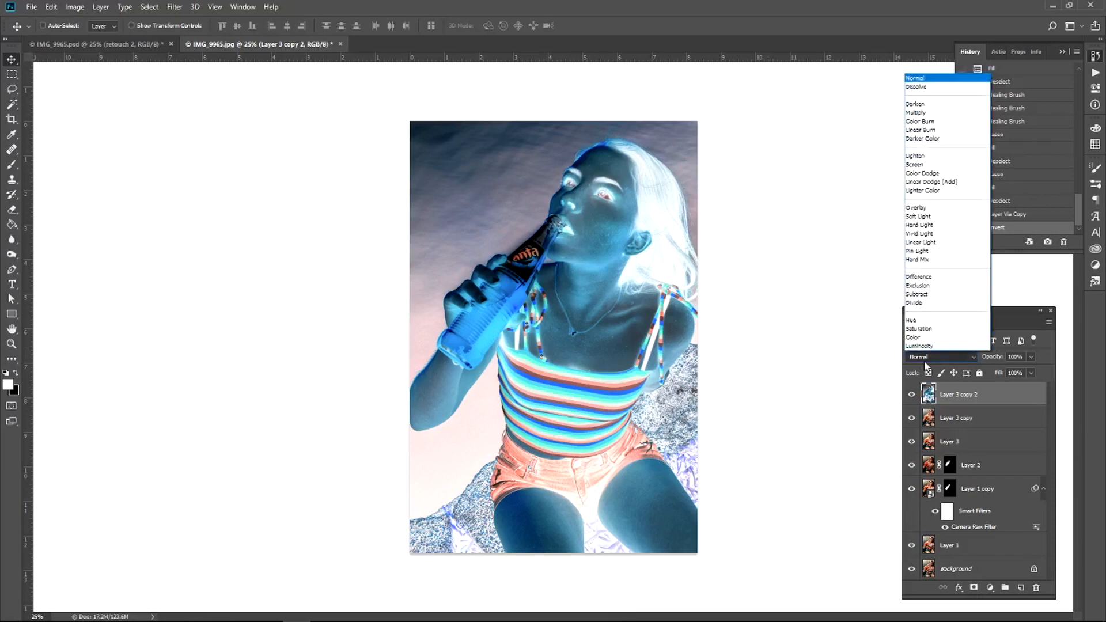
{"action": "left_click", "coordinate": [916, 234]}
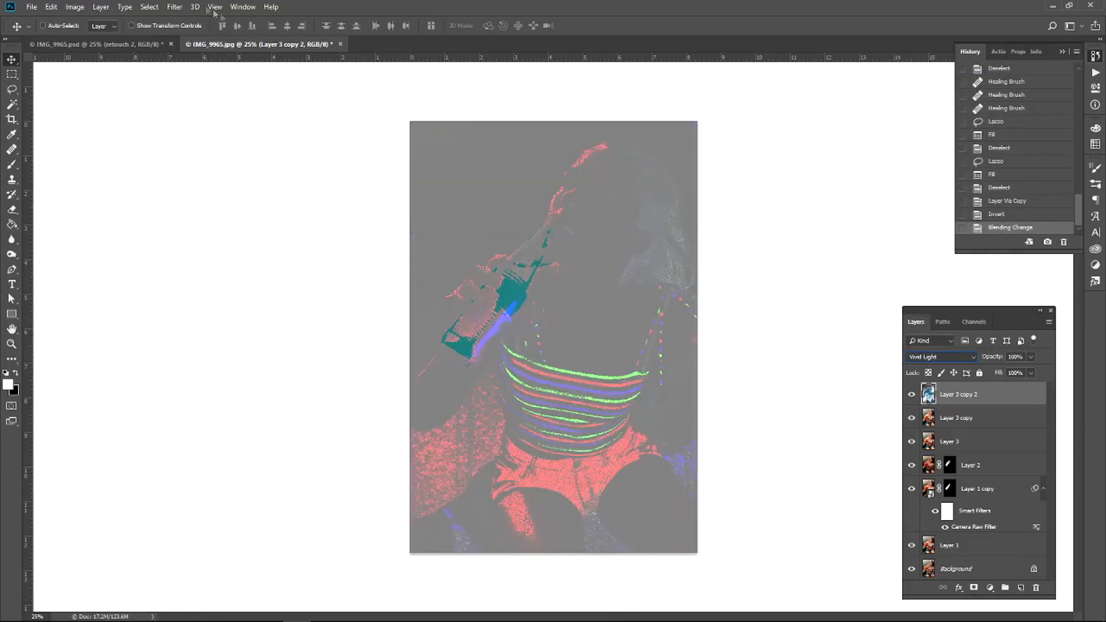
- Apply a High Pass filter with a 24-pixel radius to the inverted Vivid Light layer
{"action": "left_click", "coordinate": [176, 7]}
{"action": "mouse_move", "coordinate": [293, 240]}
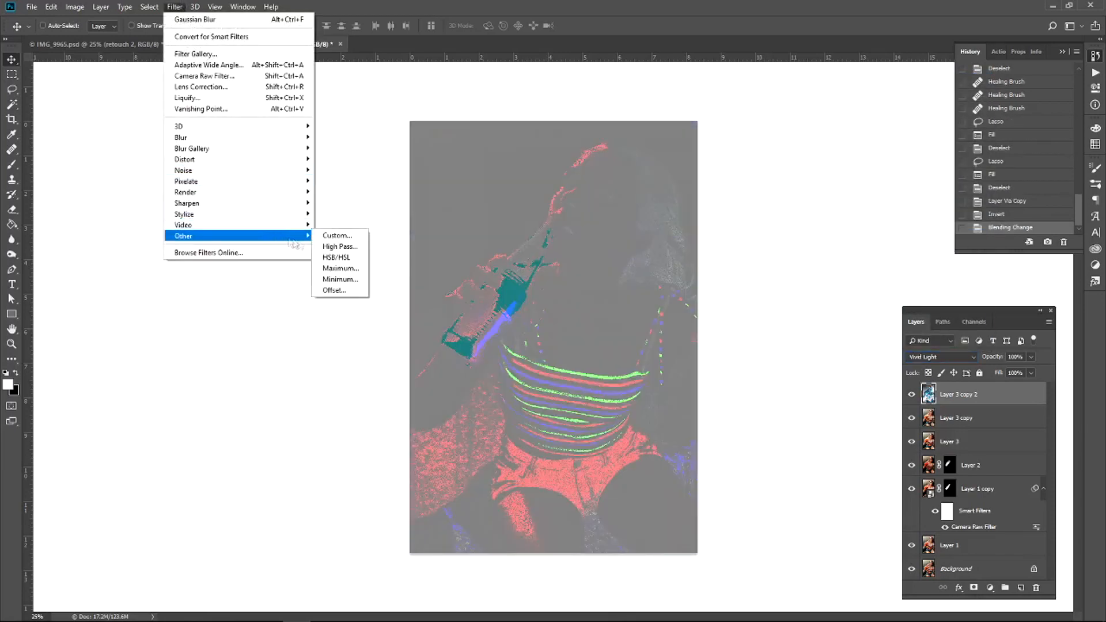
{"action": "left_click", "coordinate": [174, 8]}
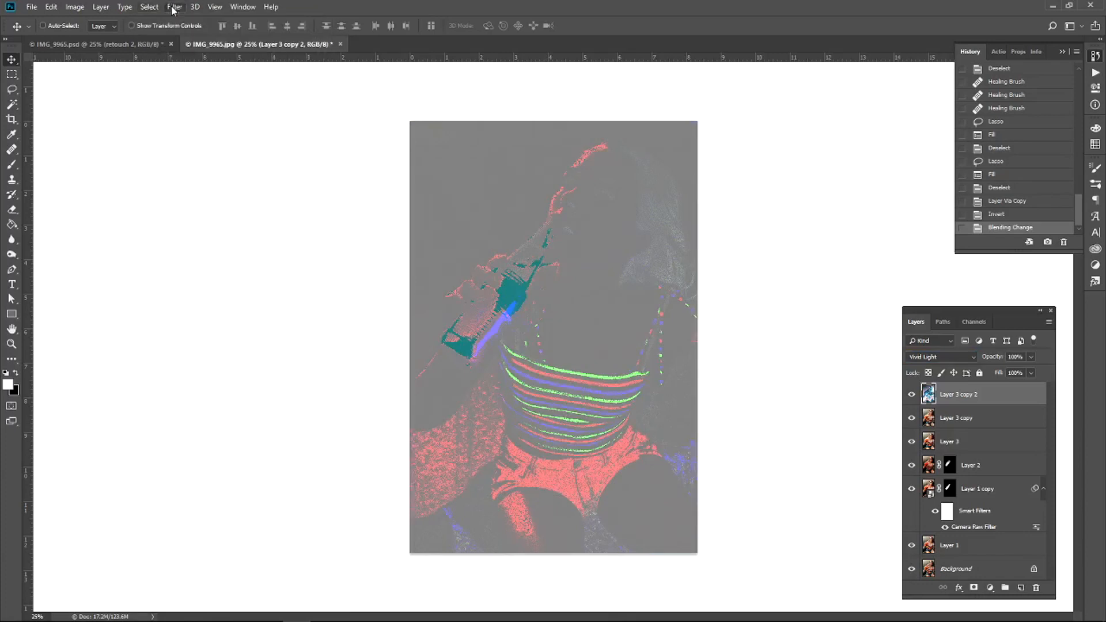
{"action": "left_click", "coordinate": [174, 7]}
{"action": "mouse_move", "coordinate": [284, 238]}
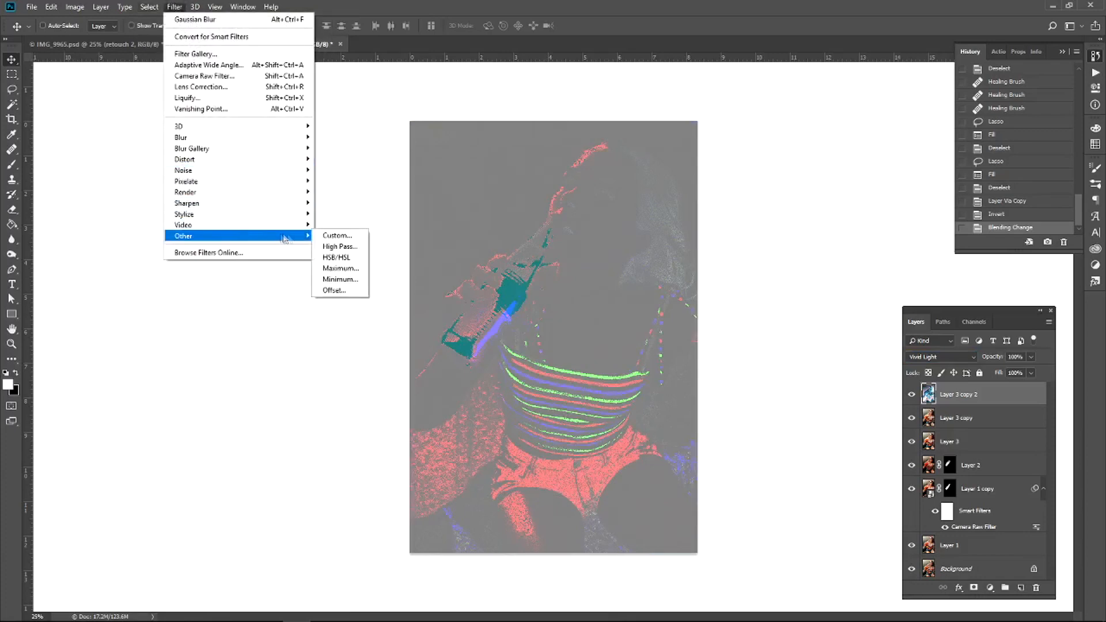
{"action": "left_click", "coordinate": [337, 247]}
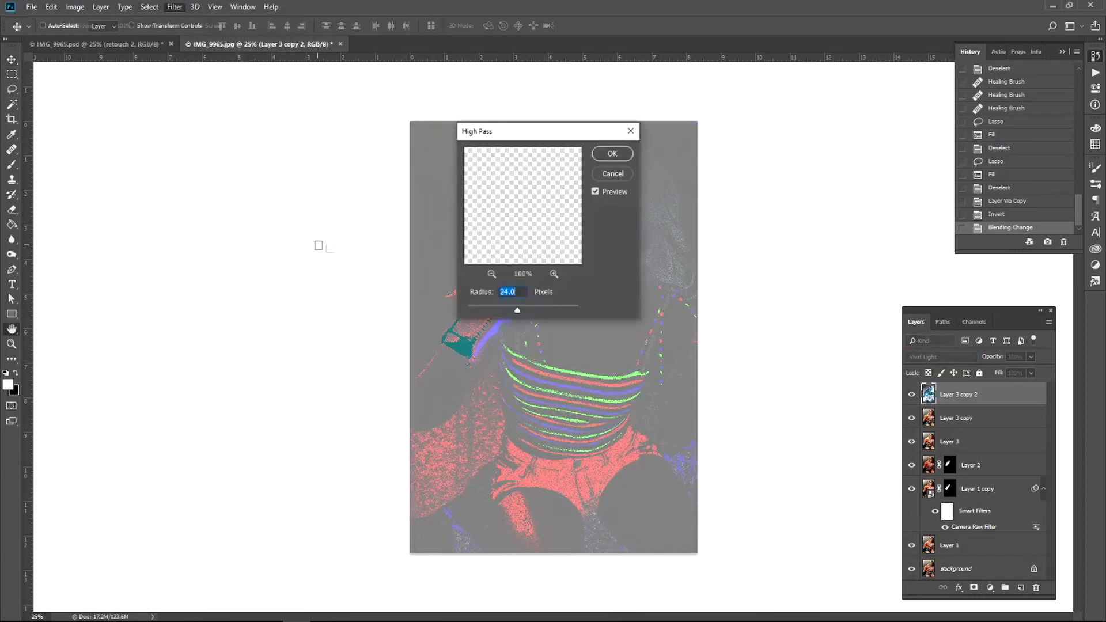
{"action": "left_click_drag", "start_coordinate": [504, 144], "coordinate": [743, 242]}
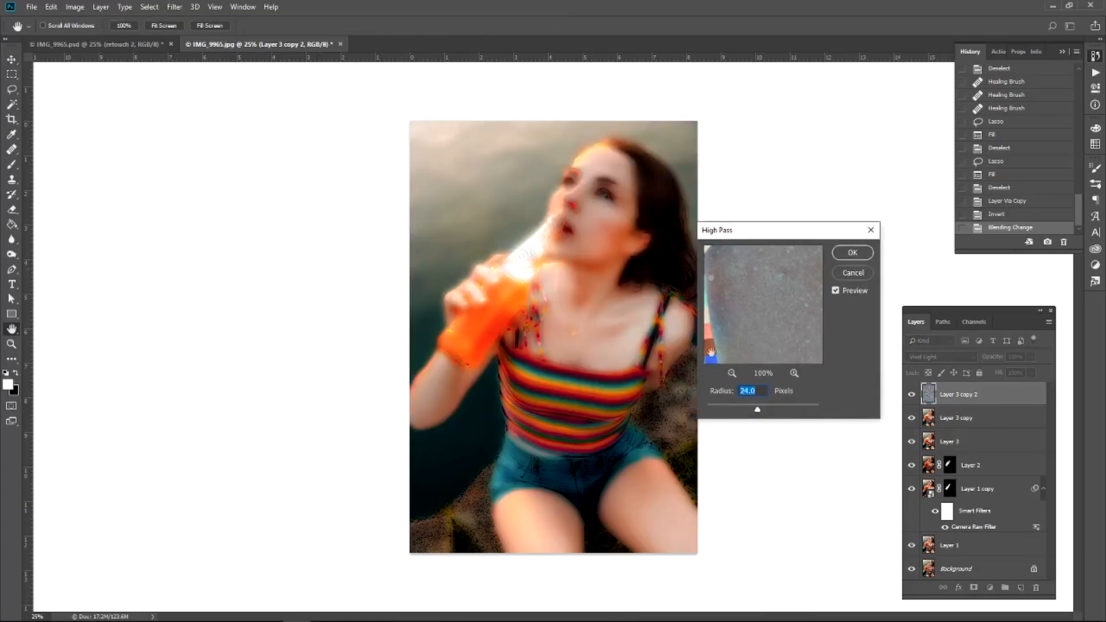
{"action": "left_click", "coordinate": [852, 253]}
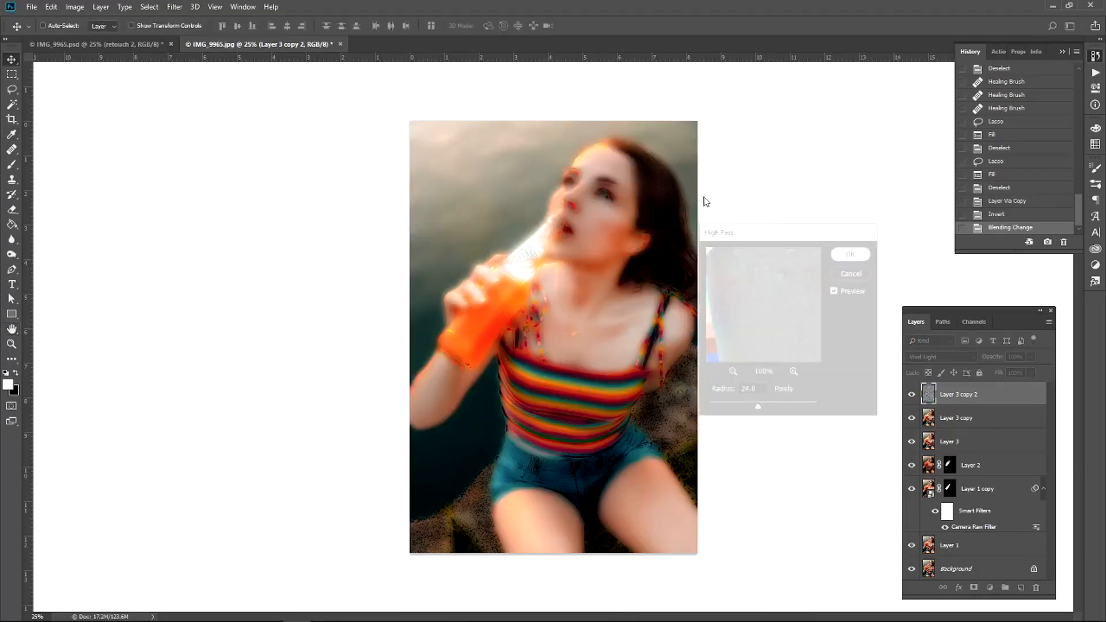
- Apply a Gaussian Blur with a 4-pixel radius to the high-pass layer
{"action": "left_click", "coordinate": [176, 8]}
{"action": "mouse_move", "coordinate": [230, 137]}
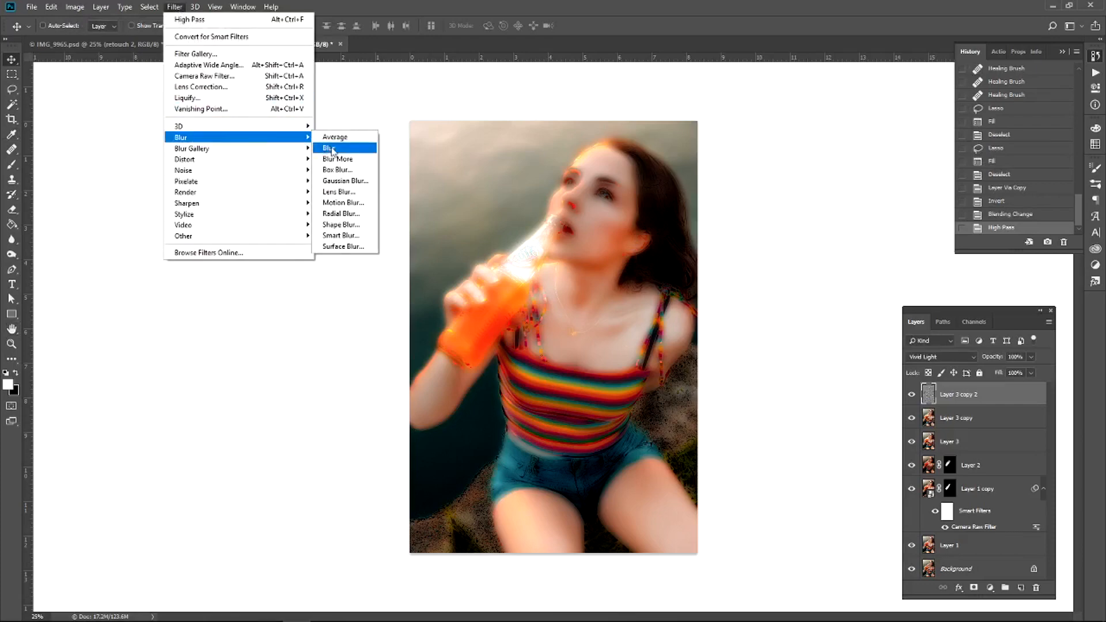
{"action": "left_click", "coordinate": [344, 181]}
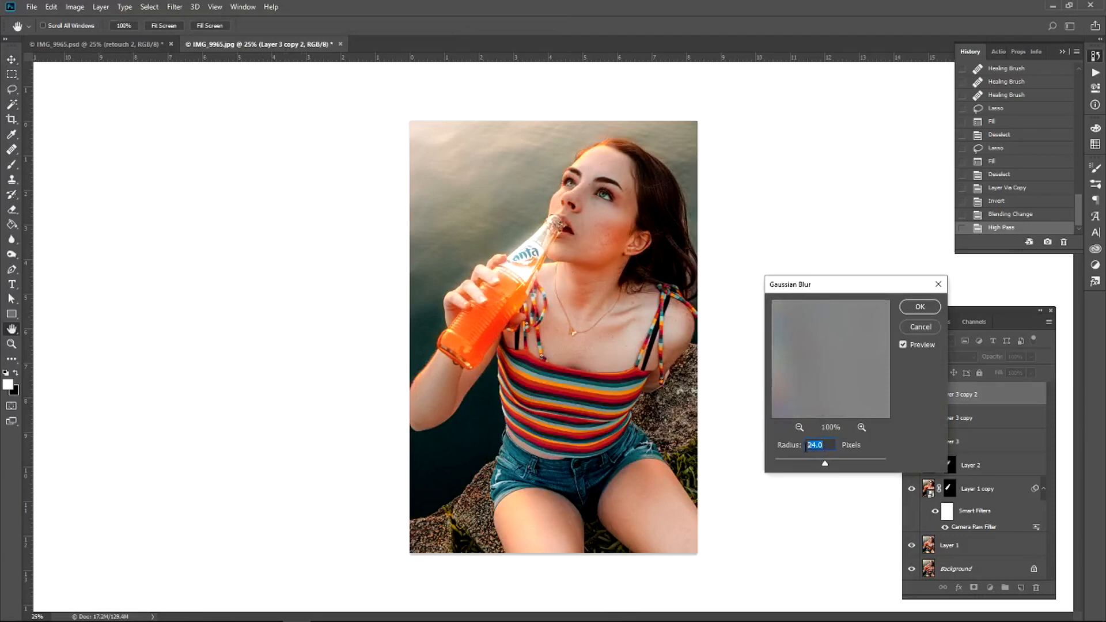
{"action": "type", "text": "3"}
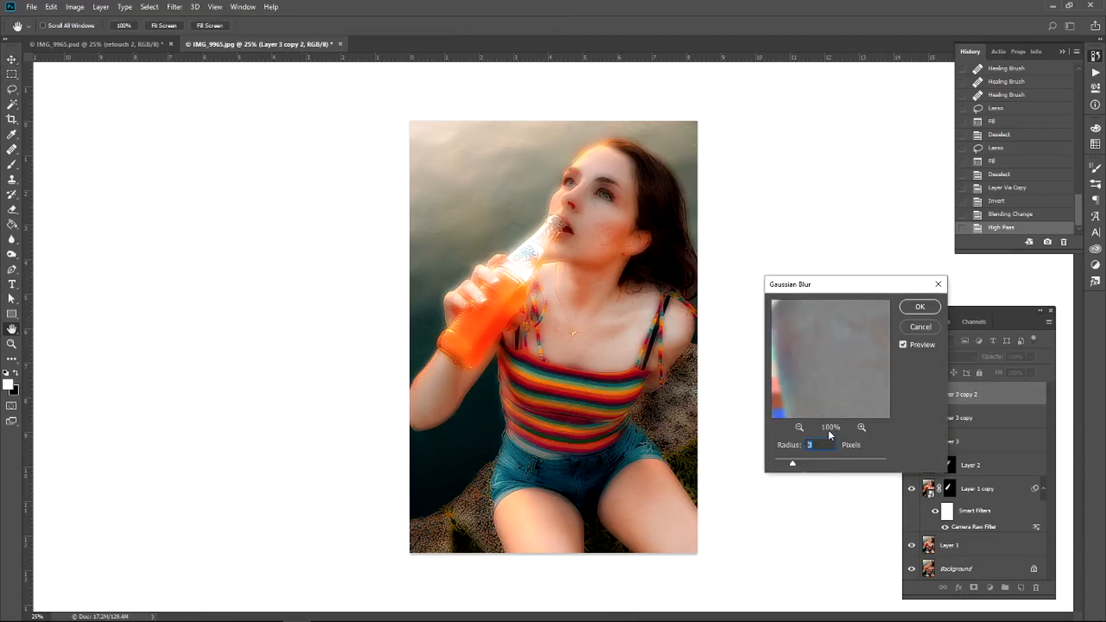
{"action": "type", "text": "4"}
{"action": "left_click", "coordinate": [920, 307]}
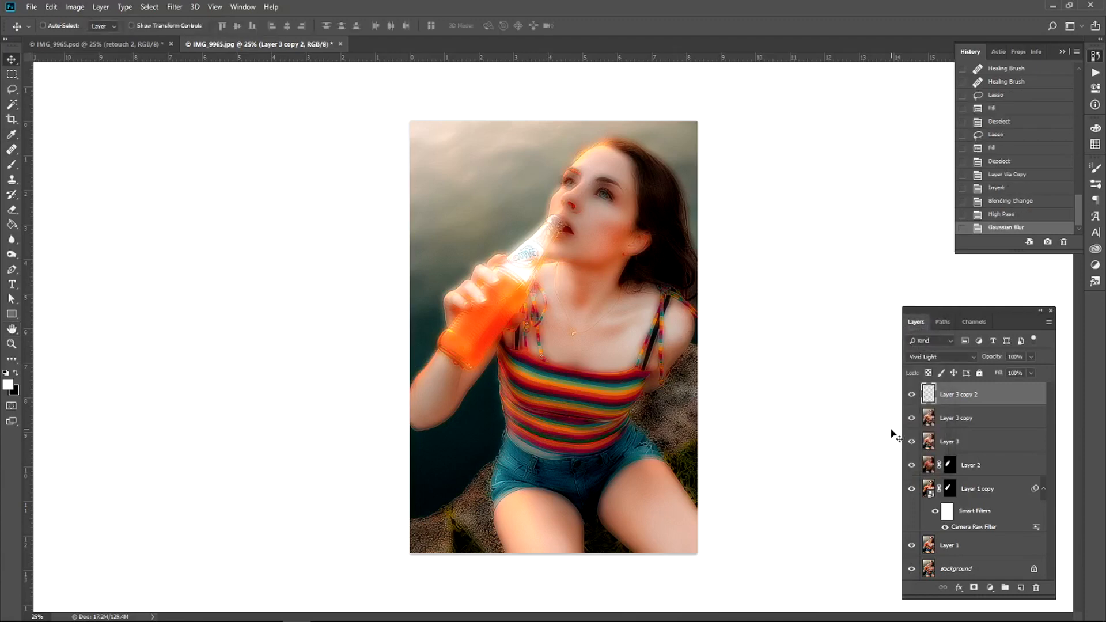
- Hide the skin-smoothing layer with a black layer mask and set up a white brush at 70% opacity
{"action": "left_click", "coordinate": [974, 589], "text": "alt"}
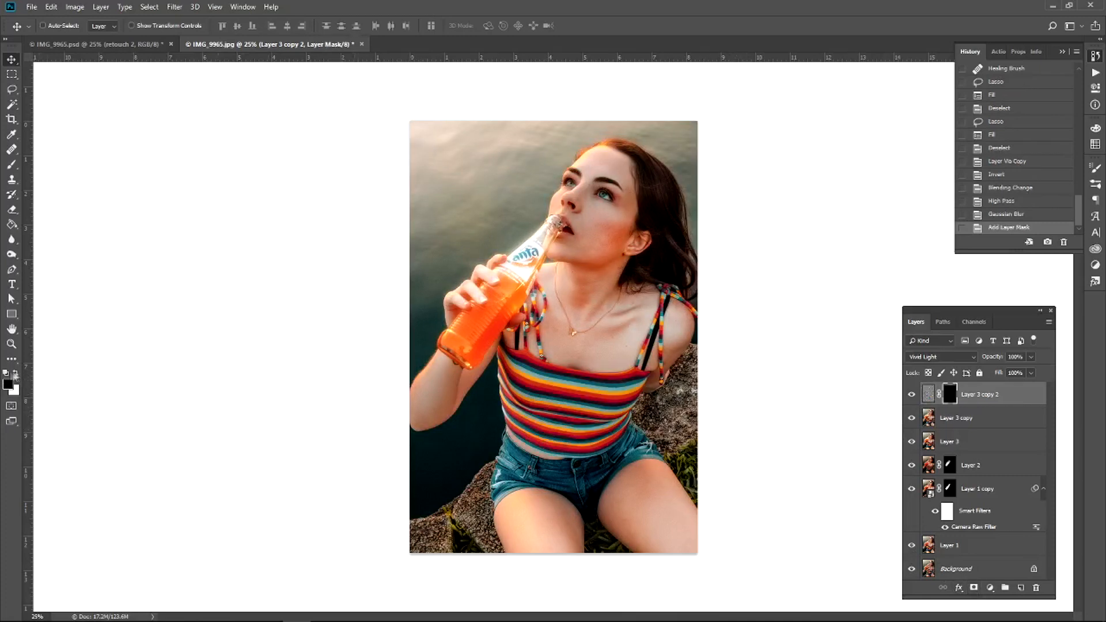
{"action": "key", "text": "x"}
{"action": "key", "text": "b"}
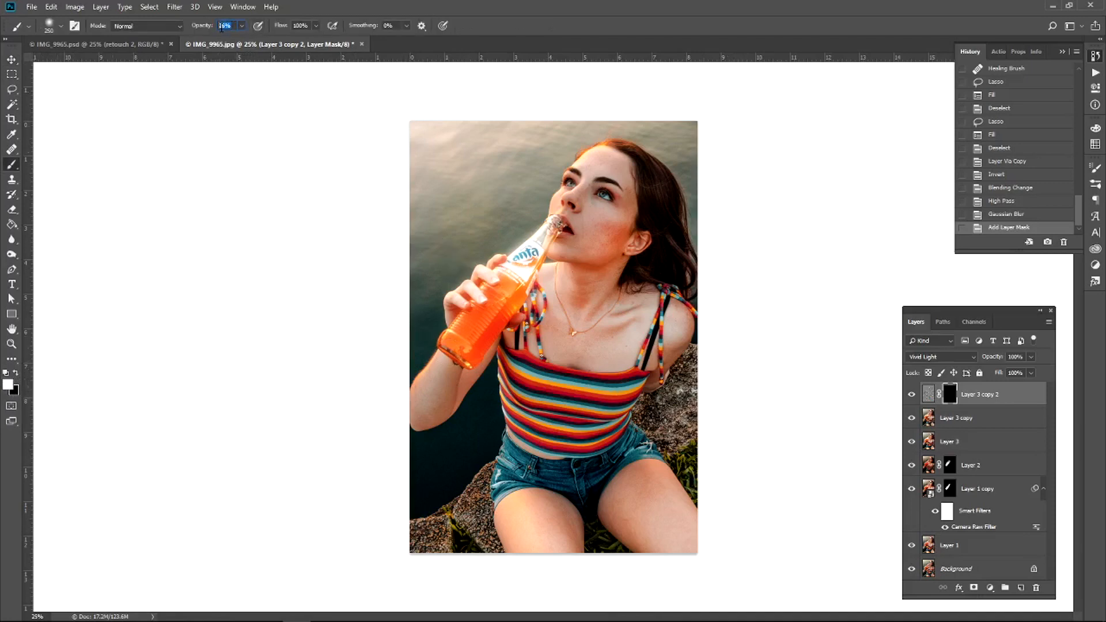
{"action": "type", "text": "6"}
- Paint white on the mask over the cheek, forehead and jaw to reveal the skin smoothing on the face
{"action": "mouse_move", "coordinate": [615, 266]}
{"action": "left_mouse_down"}
{"action": "mouse_move", "coordinate": [623, 265]}
{"action": "mouse_move", "coordinate": [608, 243]}
{"action": "left_mouse_up"}
{"action": "key", "text": "ctrl+plus"}
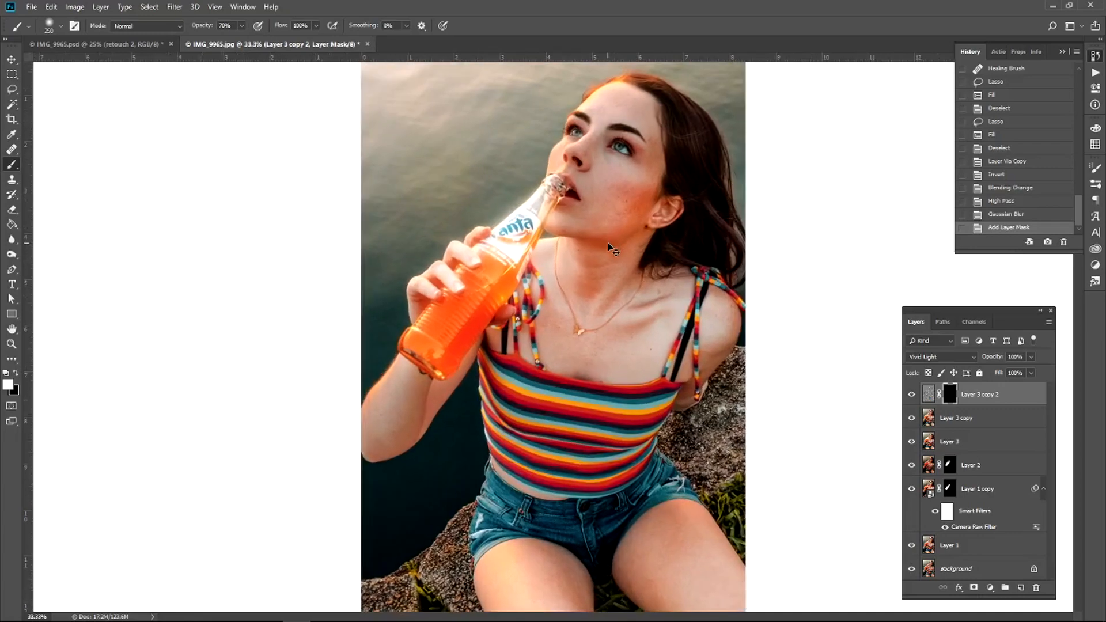
{"action": "scroll", "coordinate": [610, 259], "scroll_direction": "up", "scroll_amount": 3}
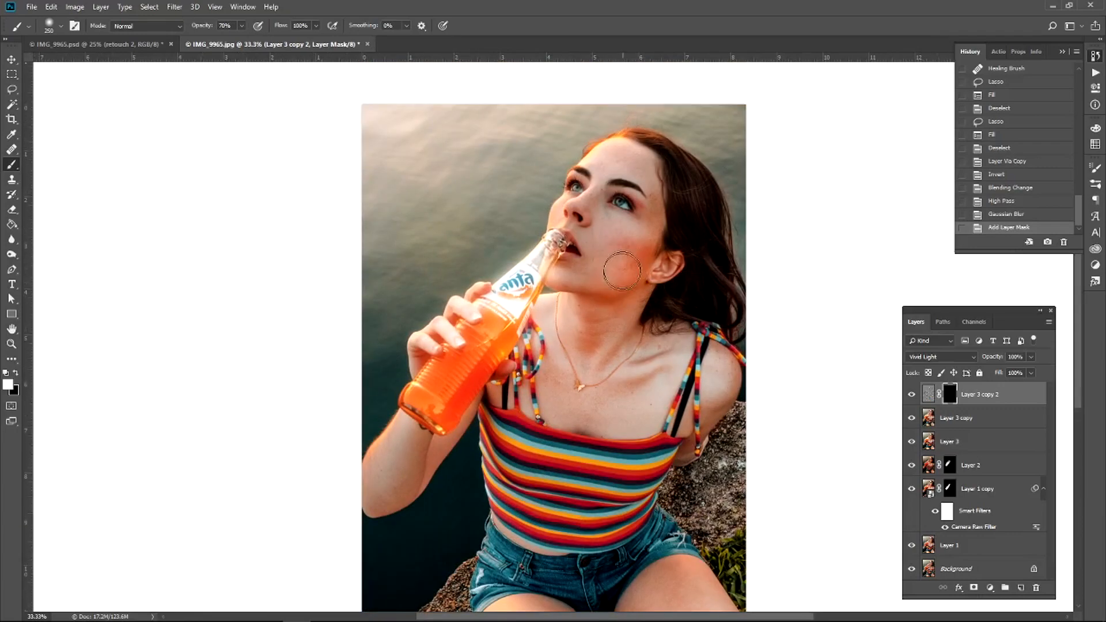
{"action": "left_click_drag", "start_coordinate": [625, 241], "coordinate": [610, 257]}
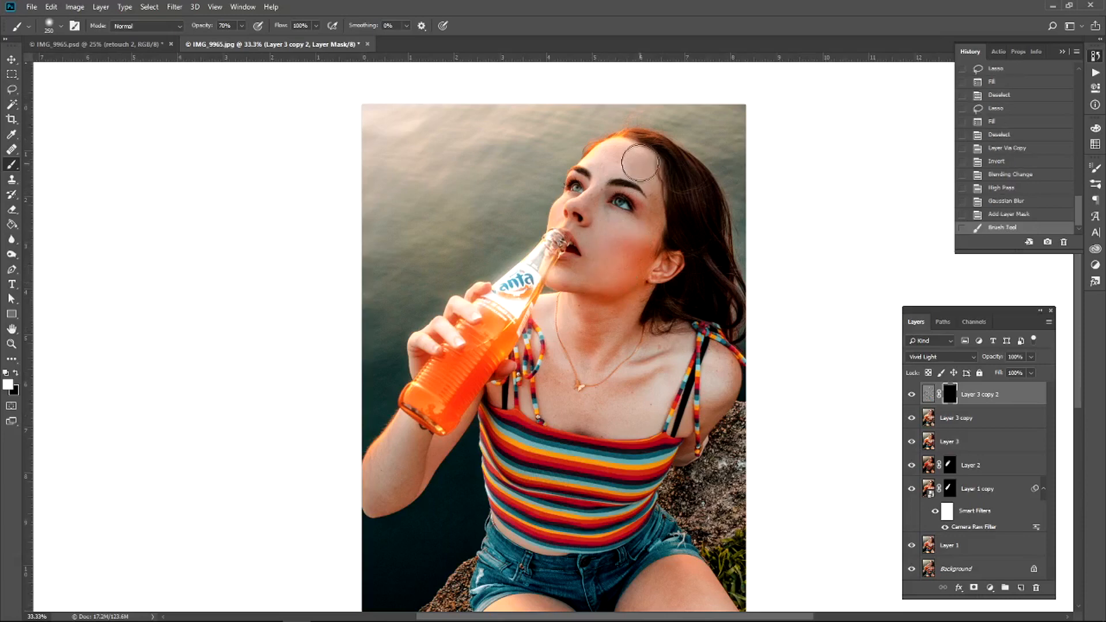
{"action": "left_click_drag", "start_coordinate": [618, 159], "coordinate": [607, 179]}
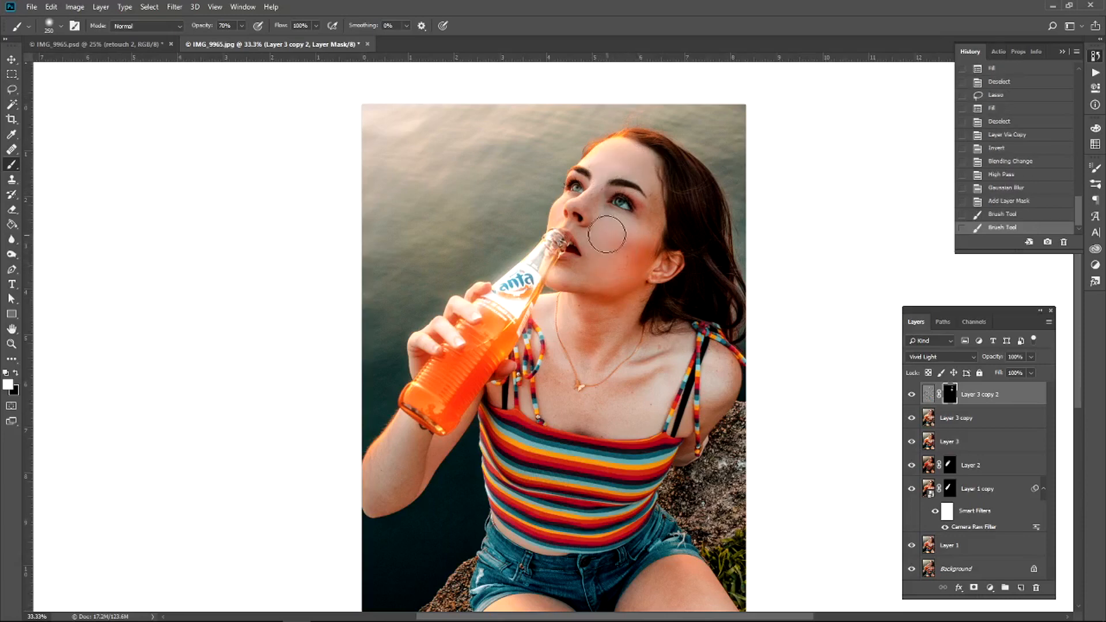
{"action": "left_click", "coordinate": [609, 258]}
- Reveal the skin smoothing on the chest, neck and shoulders by painting white on the mask, using a smaller brush of 175 pixels
{"action": "key", "text": "bracketright"}
{"action": "key", "text": "bracketright"}
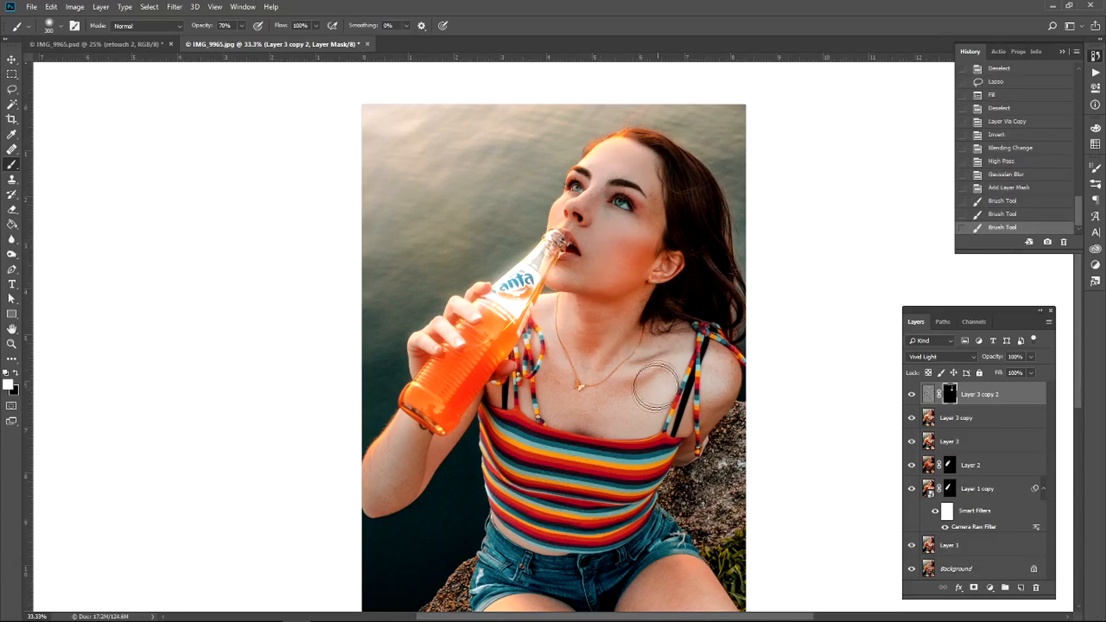
{"action": "key", "text": "bracketleft"}
{"action": "key", "text": "bracketleft"}
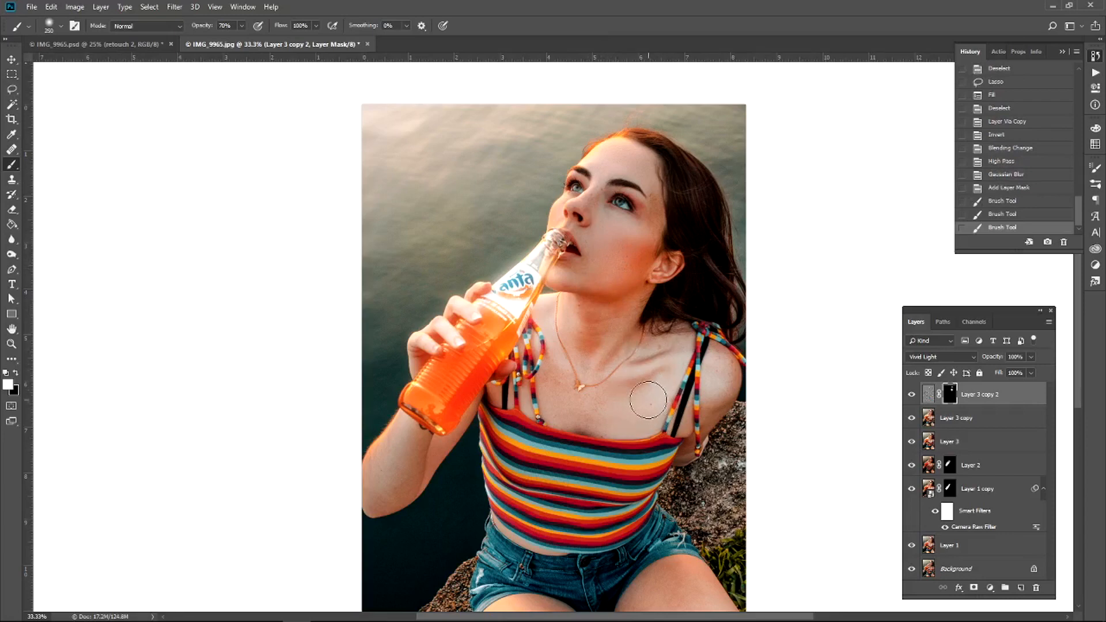
{"action": "key", "text": "bracketleft"}
{"action": "key", "text": "bracketleft"}
{"action": "left_click", "coordinate": [557, 389]}
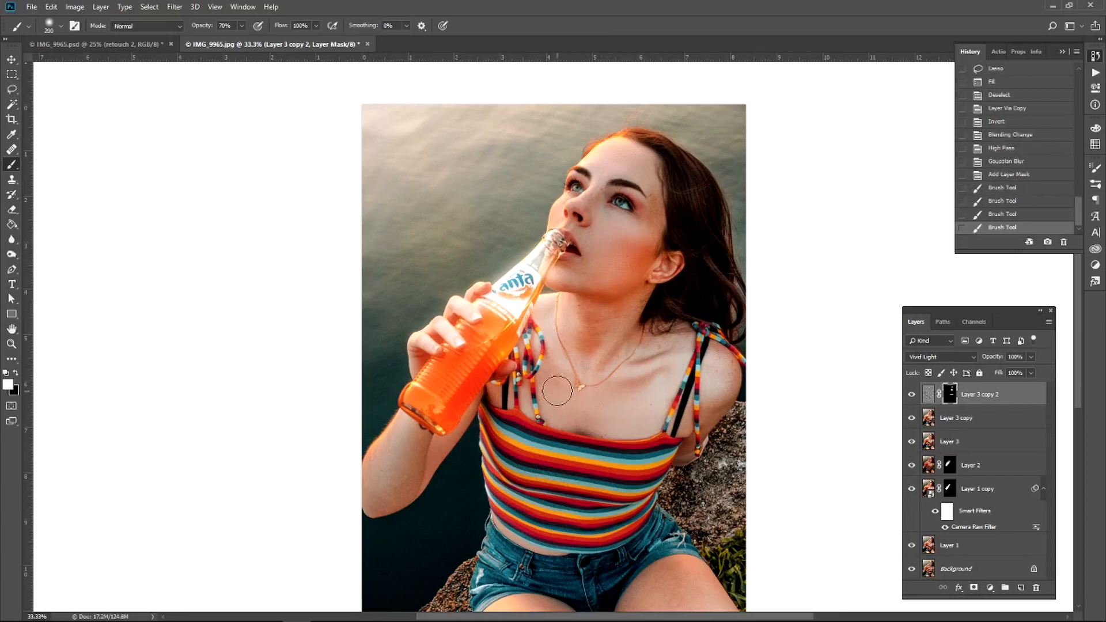
{"action": "left_click_drag", "start_coordinate": [556, 388], "coordinate": [560, 376]}
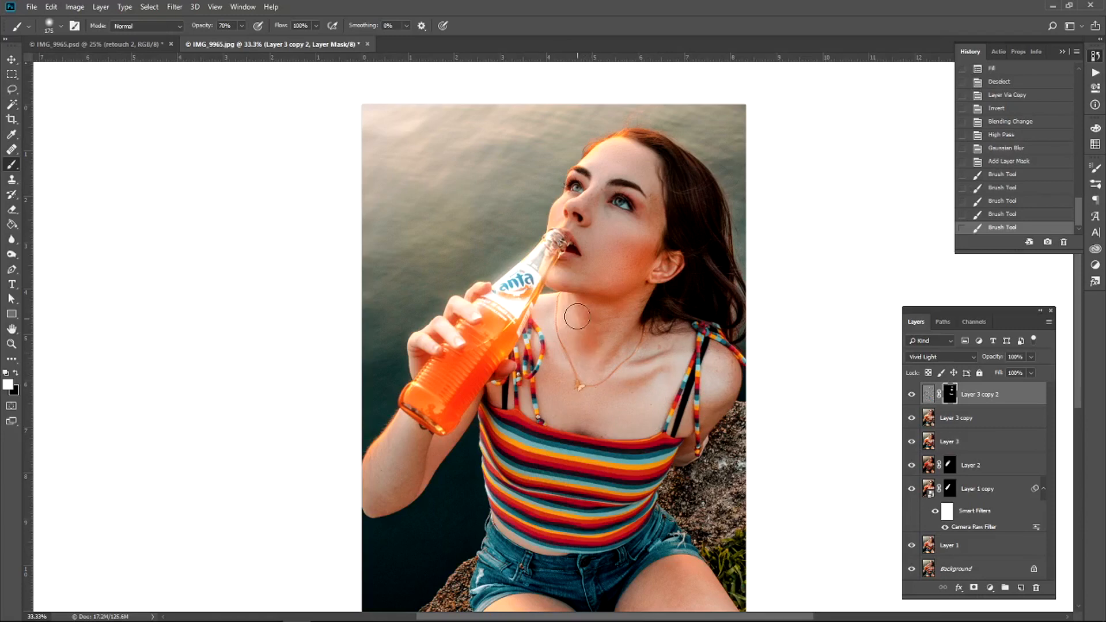
{"action": "left_click", "coordinate": [605, 339]}
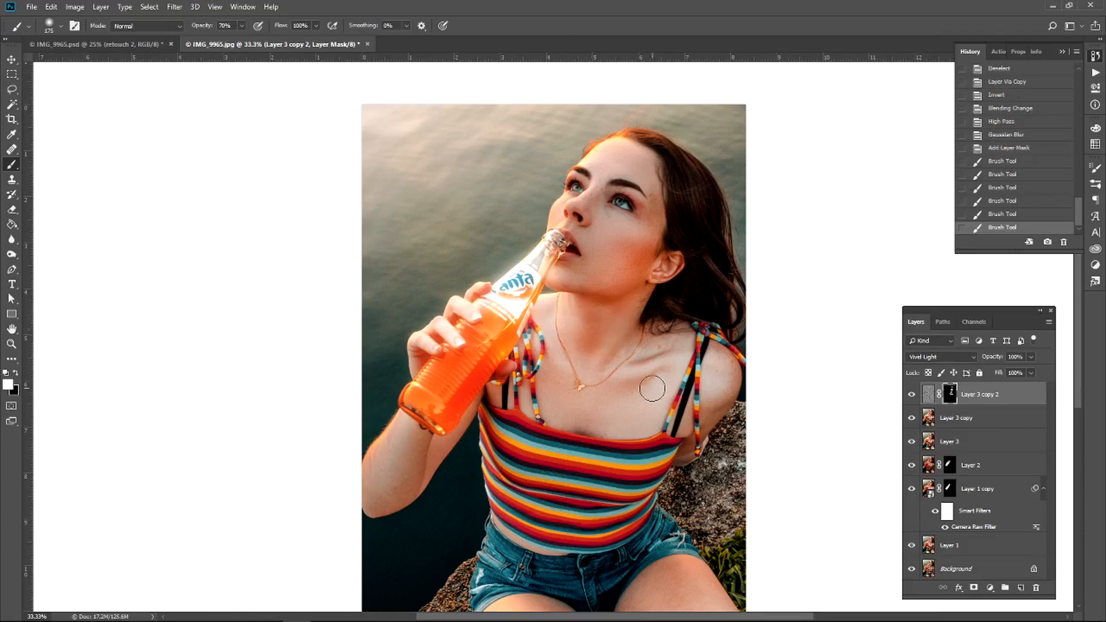
{"action": "left_click_drag", "start_coordinate": [674, 358], "coordinate": [655, 387]}
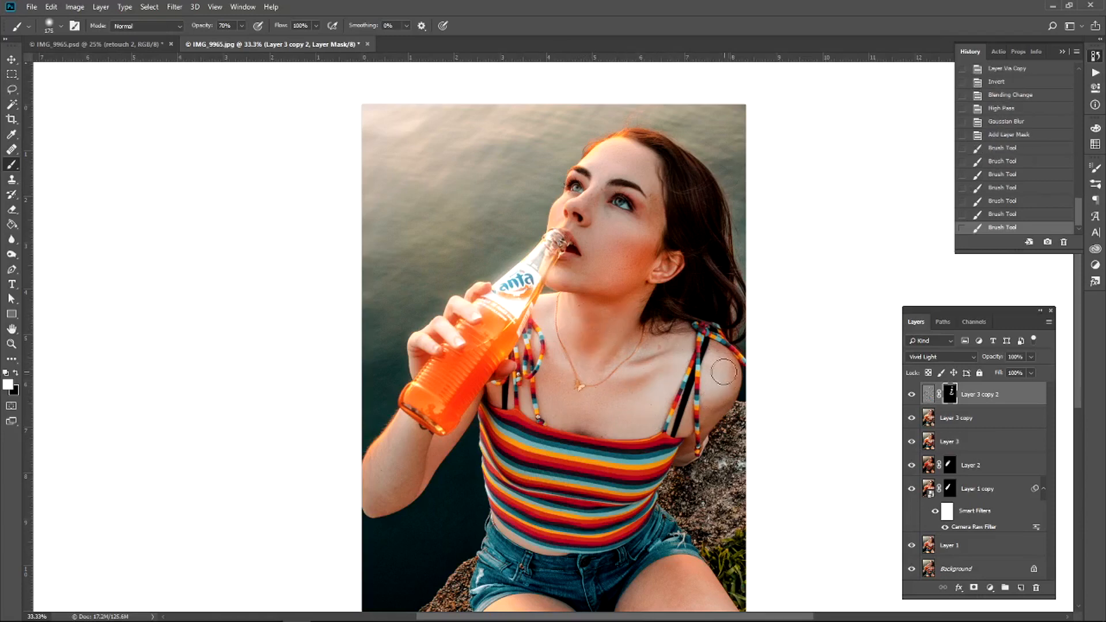
{"action": "left_click_drag", "start_coordinate": [721, 378], "coordinate": [731, 384]}
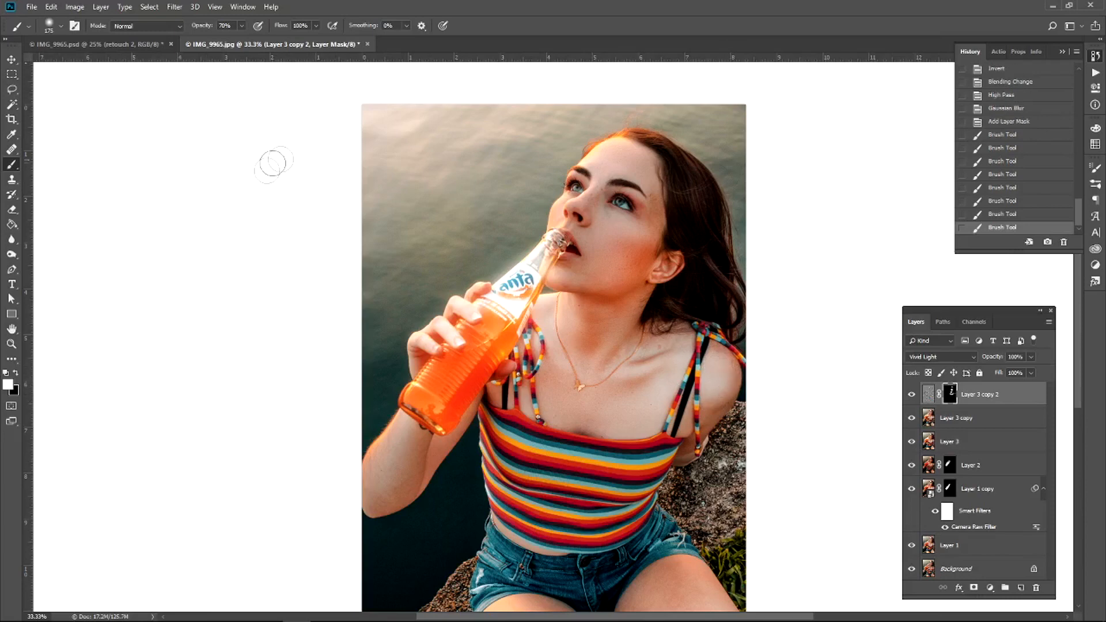
- Try painting black on the mask at 42% opacity near the right-hand shoulder strap, and undo the stroke
{"action": "left_click", "coordinate": [16, 373]}
{"action": "left_click", "coordinate": [241, 25]}
{"action": "left_click", "coordinate": [227, 38]}
{"action": "left_click_drag", "start_coordinate": [667, 376], "coordinate": [669, 392]}
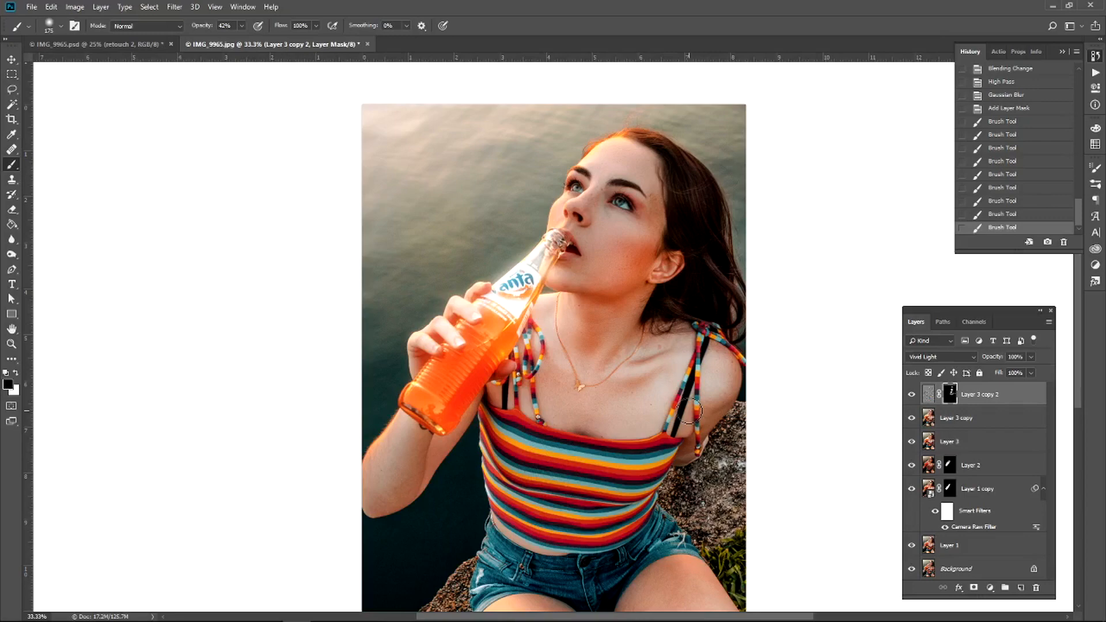
{"action": "key", "text": "ctrl+z"}
- Reveal the skin smoothing on both thighs by painting the mask with a white 300-pixel brush at 70% opacity
{"action": "scroll", "coordinate": [673, 393], "scroll_direction": "down", "scroll_amount": 1}
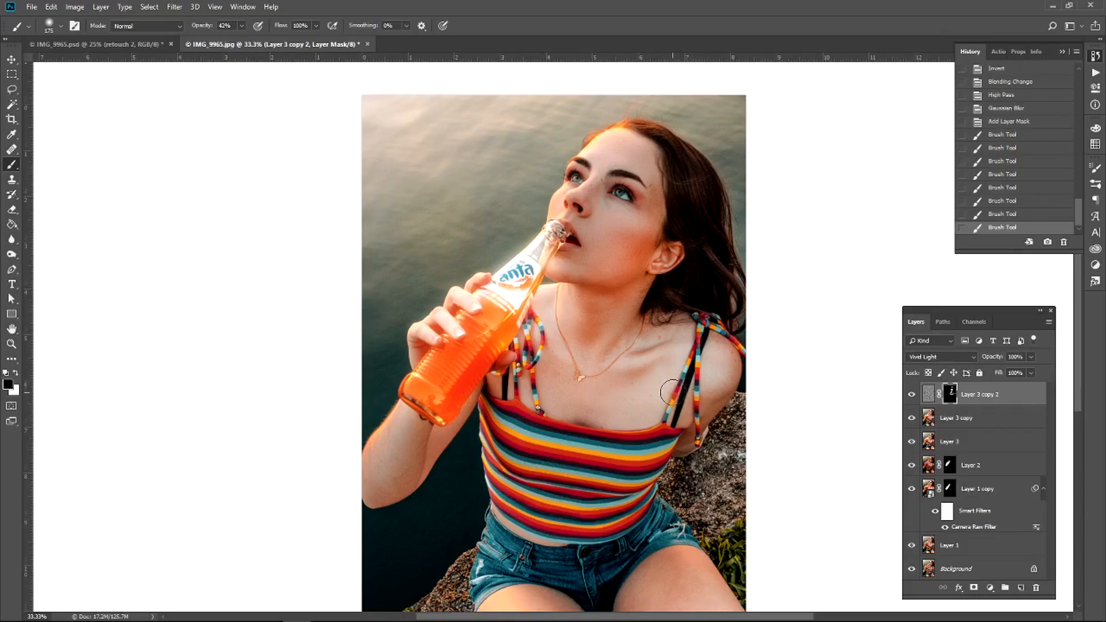
{"action": "scroll", "coordinate": [673, 393], "scroll_direction": "down", "scroll_amount": 2}
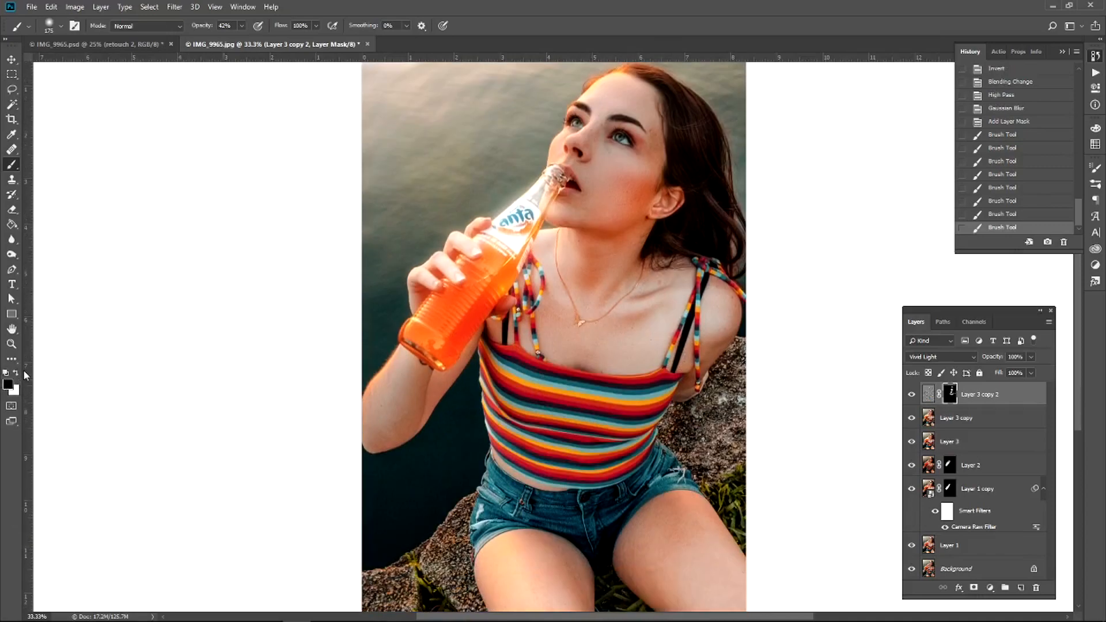
{"action": "left_click", "coordinate": [16, 375]}
{"action": "scroll", "coordinate": [253, 61], "scroll_direction": "down", "scroll_amount": 1}
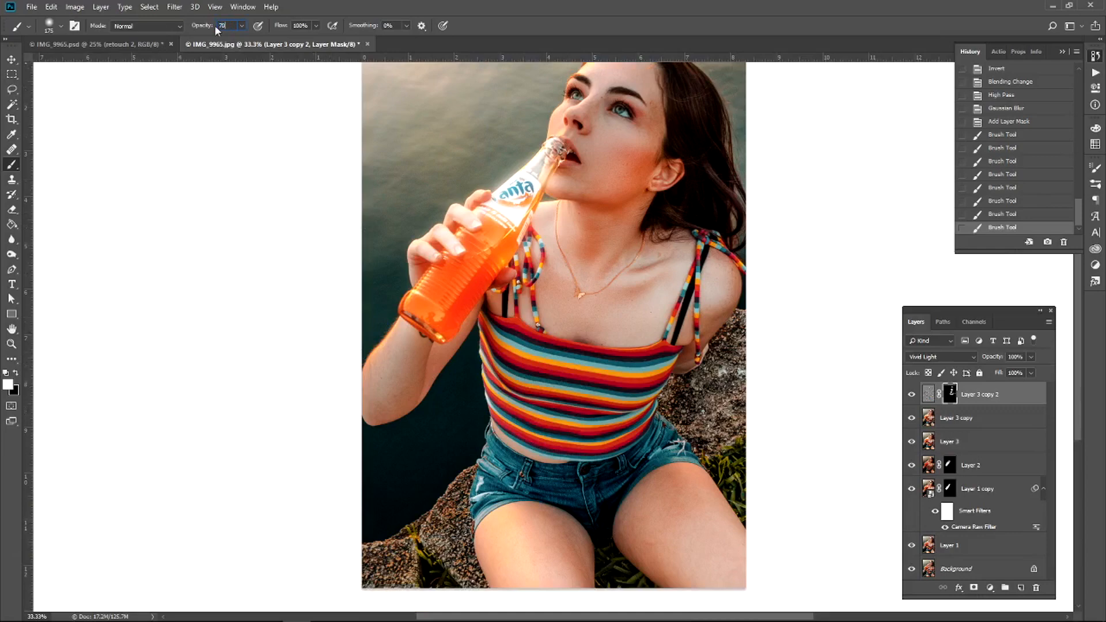
{"action": "key", "text": "Return"}
{"action": "scroll", "coordinate": [478, 325], "scroll_direction": "down", "scroll_amount": 1}
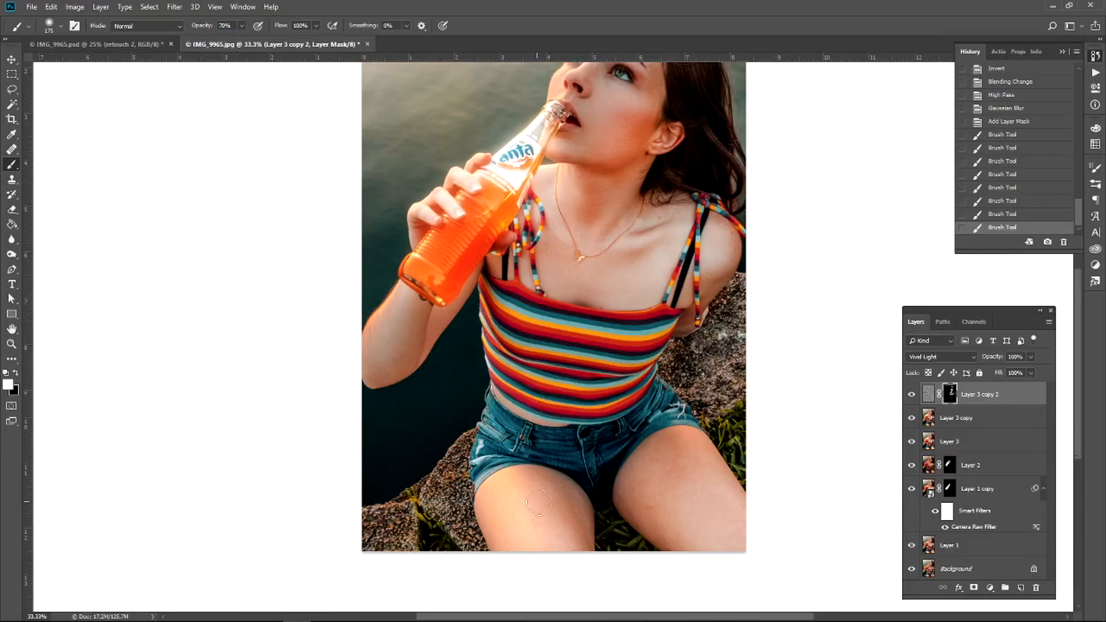
{"action": "scroll", "coordinate": [539, 503], "scroll_direction": "down", "scroll_amount": 1}
{"action": "key", "text": "bracketright"}
{"action": "key", "text": "bracketright"}
{"action": "key", "text": "bracketright"}
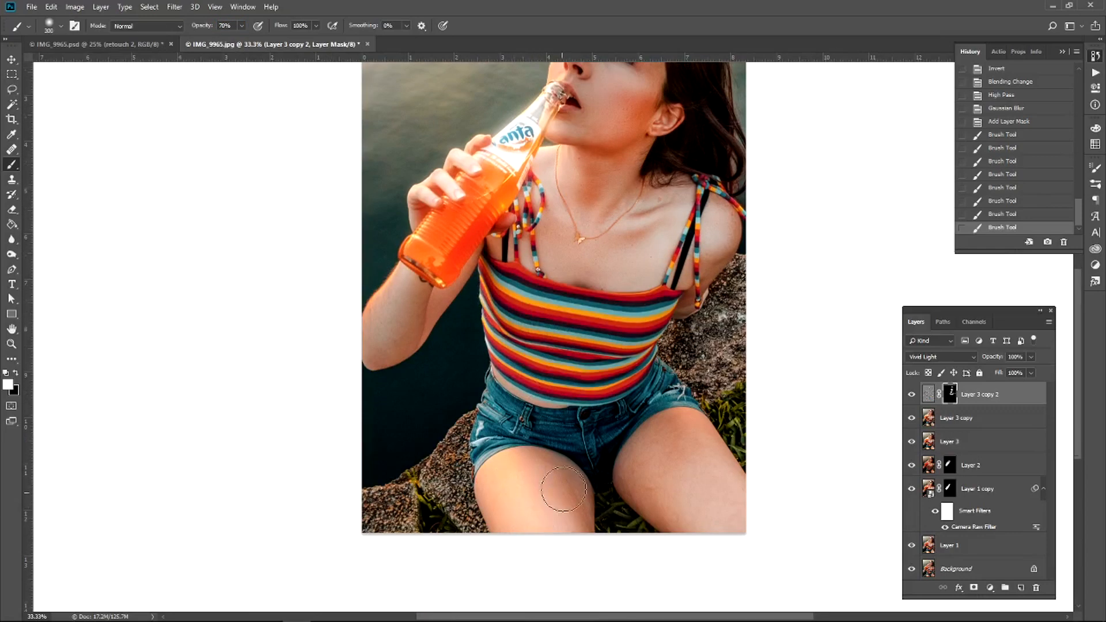
{"action": "mouse_move", "coordinate": [563, 489]}
{"action": "left_mouse_down"}
{"action": "mouse_move", "coordinate": [560, 536]}
{"action": "mouse_move", "coordinate": [572, 528]}
{"action": "mouse_move", "coordinate": [554, 497]}
{"action": "left_mouse_up"}
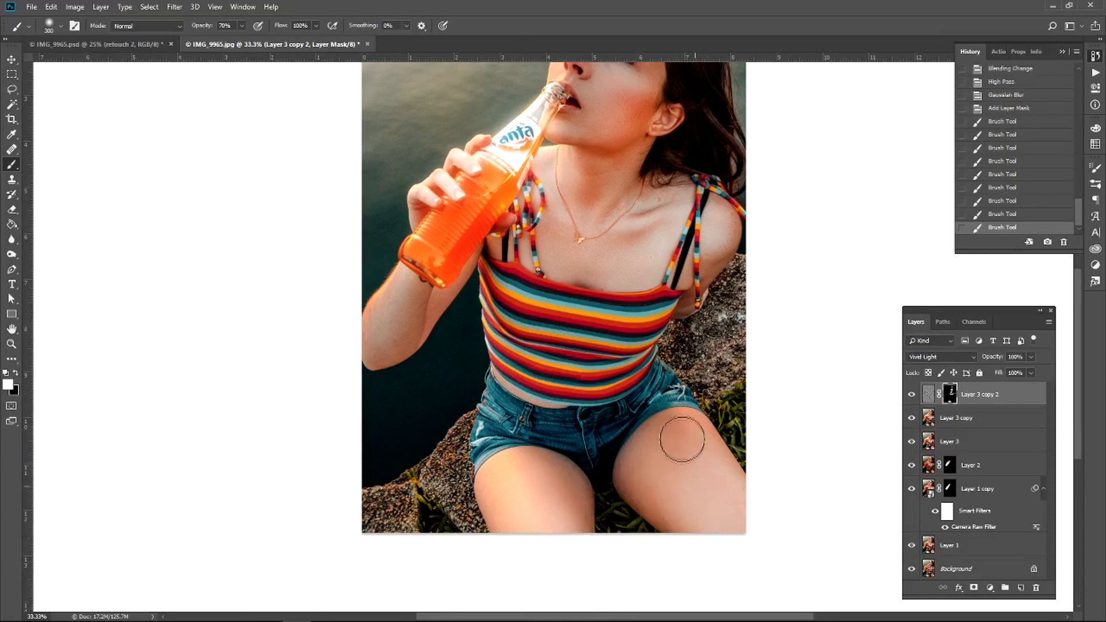
{"action": "left_click_drag", "start_coordinate": [682, 439], "coordinate": [731, 524]}
{"action": "scroll", "coordinate": [829, 505], "scroll_direction": "up", "scroll_amount": 2}
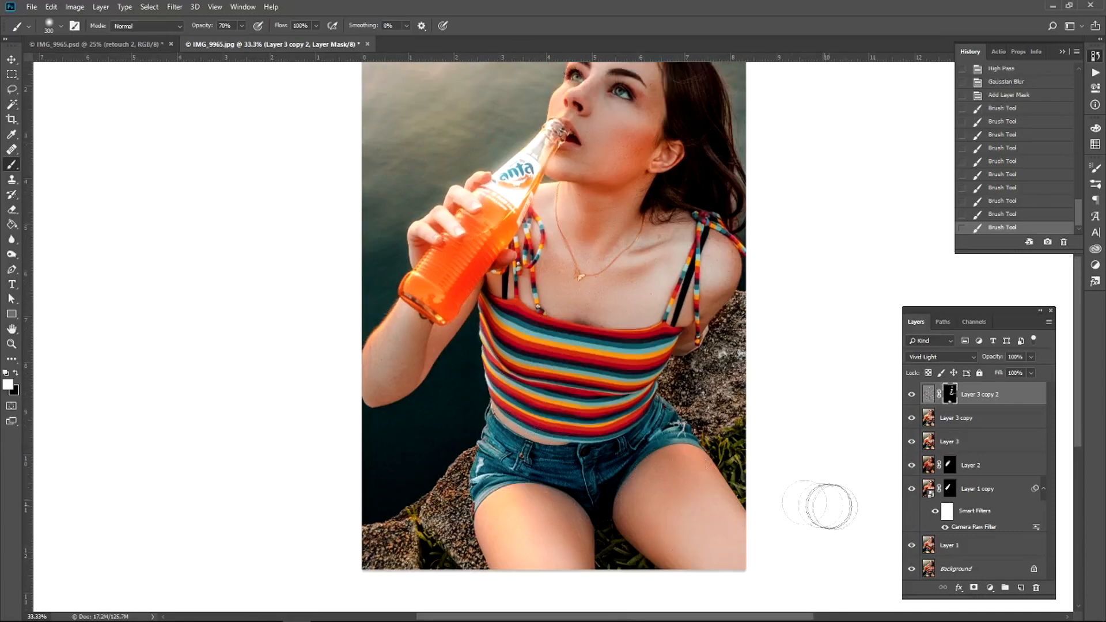
{"action": "scroll", "coordinate": [828, 506], "scroll_direction": "up", "scroll_amount": 2}
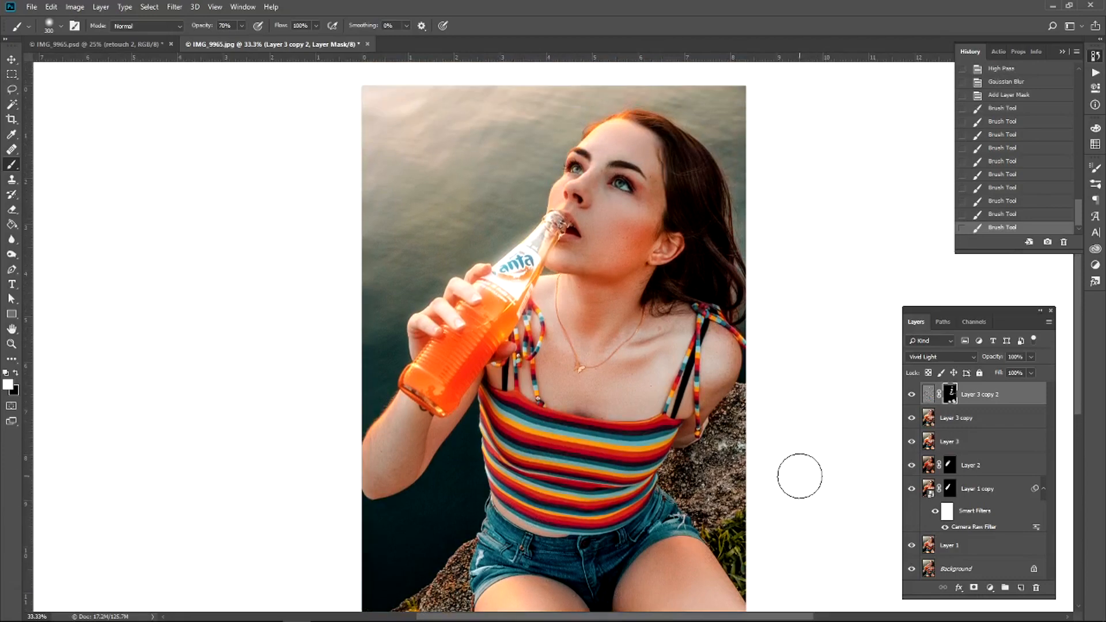
- Try an 8.4-pixel Gaussian Blur on a merged layer stamped from all visible layers, and delete that layer
{"action": "key", "text": "v"}
{"action": "key", "text": "ctrl+0"}
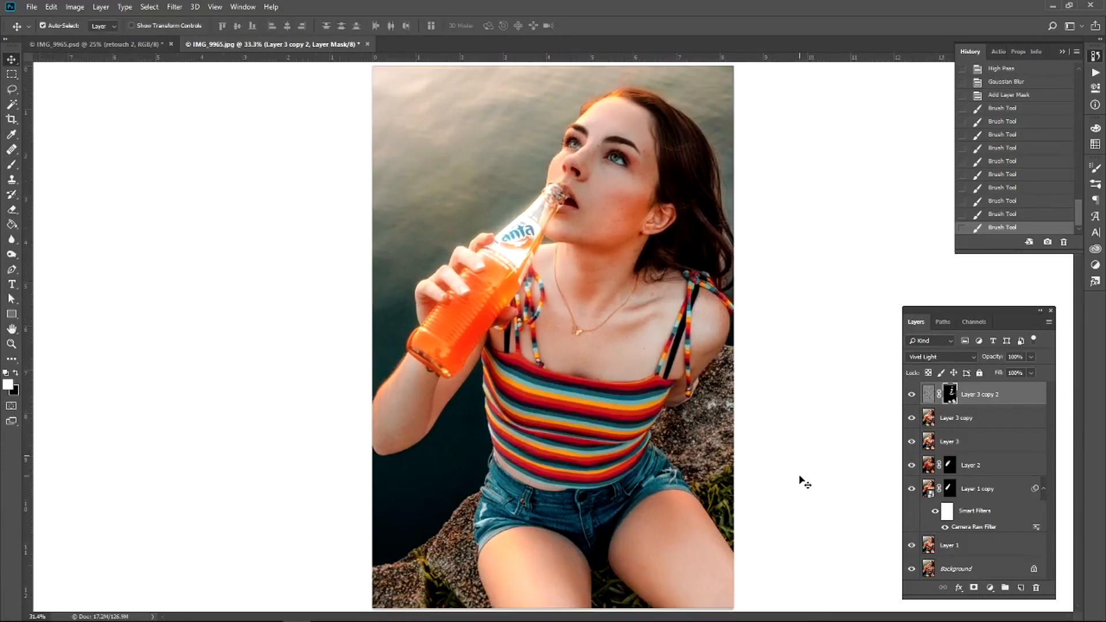
{"action": "key", "text": "ctrl+minus"}
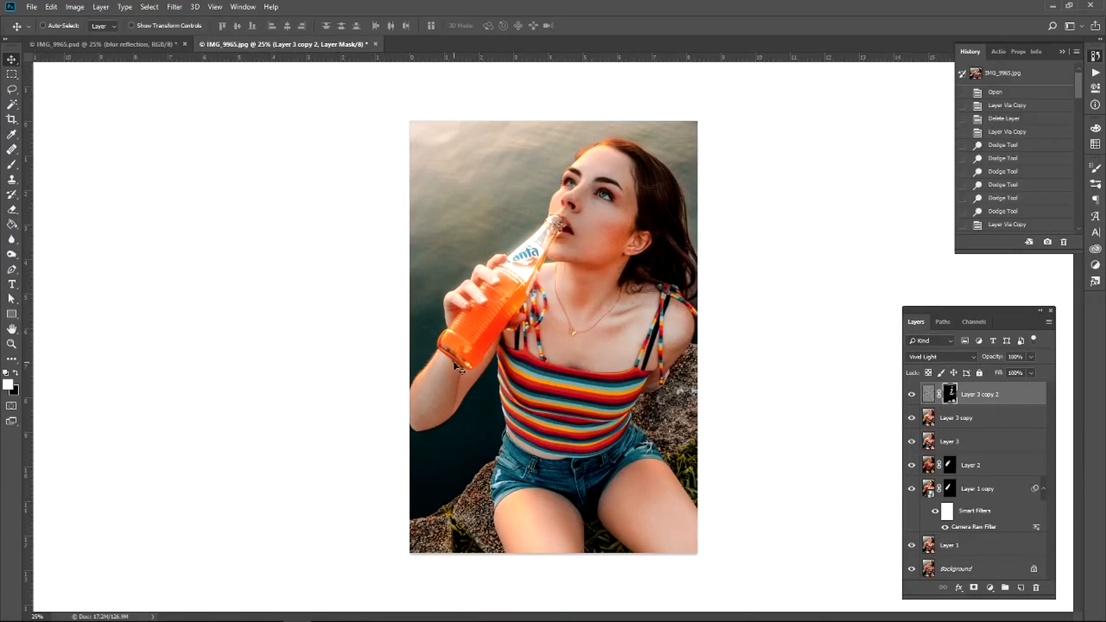
{"action": "key", "text": "ctrl+plus"}
{"action": "key", "text": "ctrl+plus"}
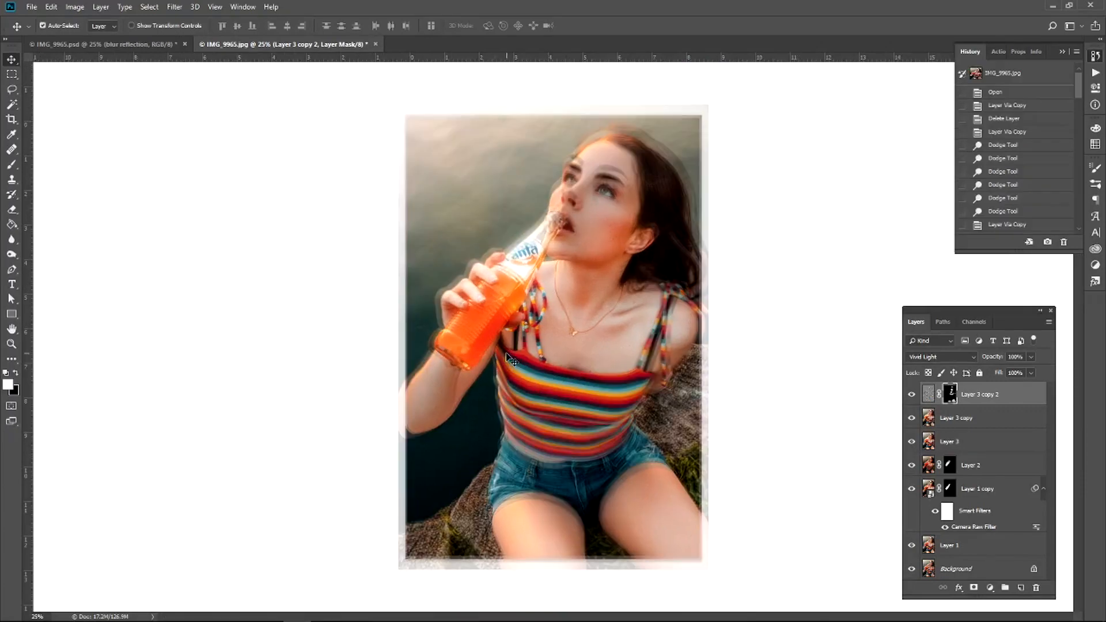
{"action": "key", "text": "ctrl+plus"}
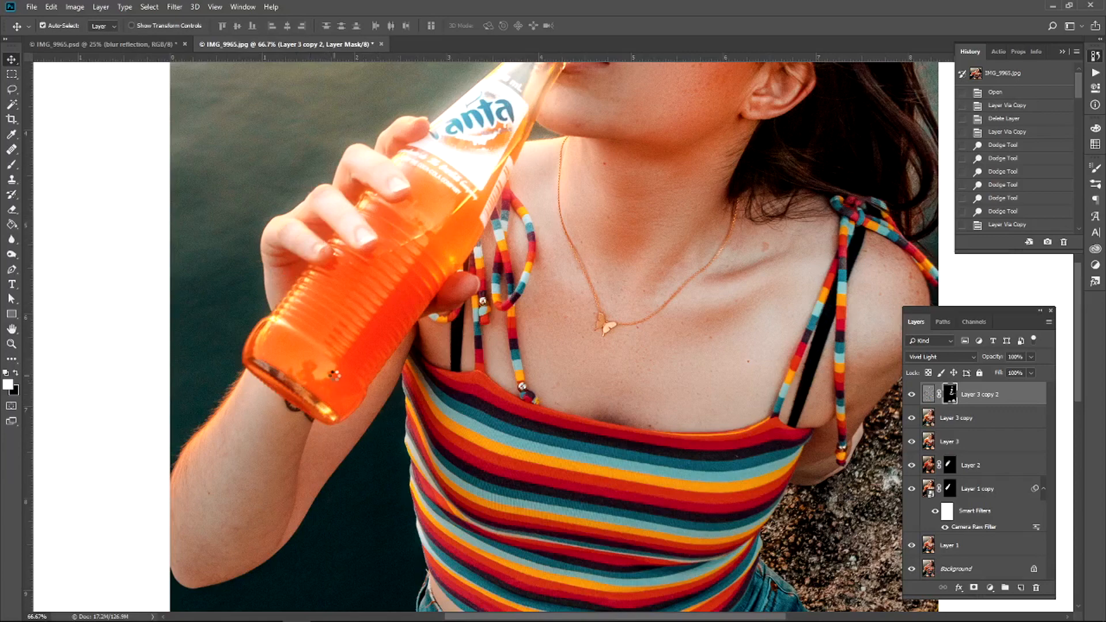
{"action": "key", "text": "ctrl+shift+alt+e"}
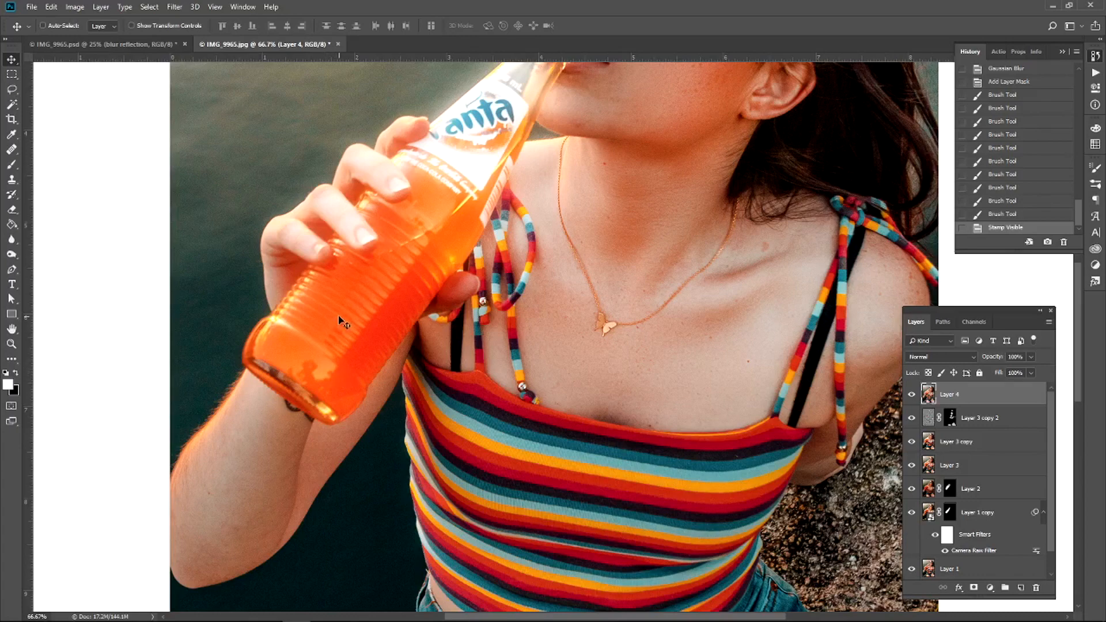
{"action": "left_click", "coordinate": [175, 7]}
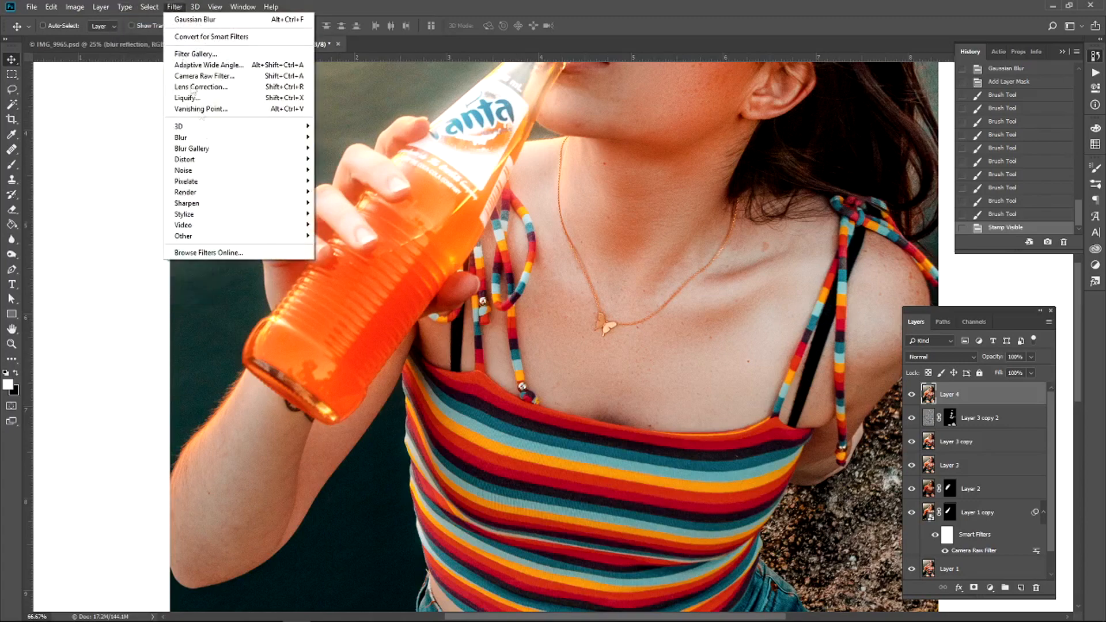
{"action": "mouse_move", "coordinate": [224, 137]}
{"action": "left_click", "coordinate": [341, 180]}
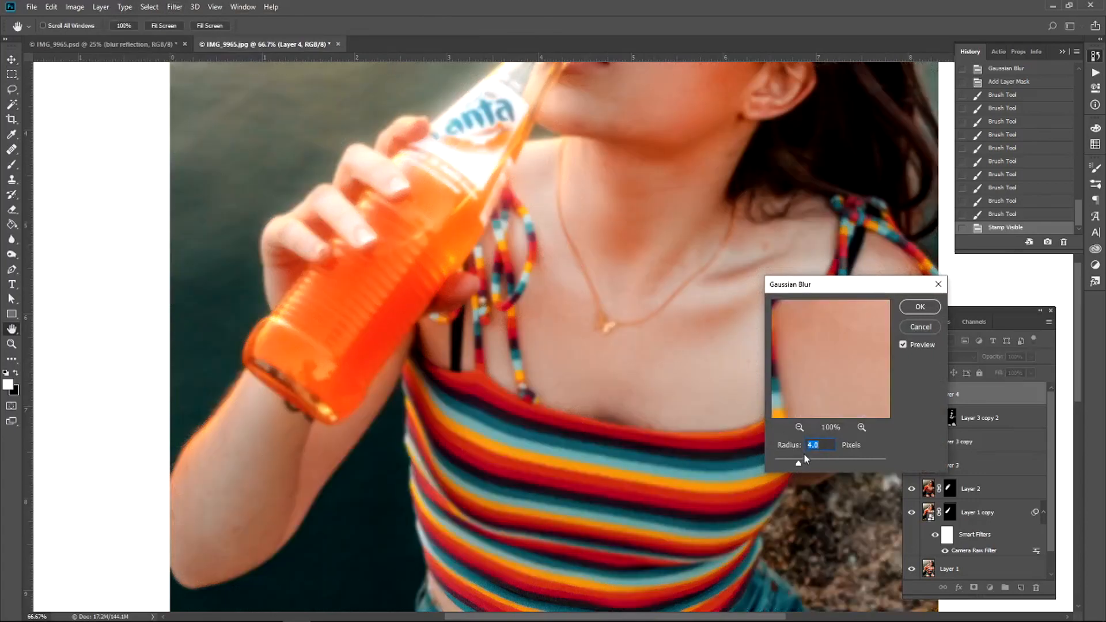
{"action": "mouse_move", "coordinate": [825, 461]}
{"action": "left_mouse_down"}
{"action": "mouse_move", "coordinate": [843, 463]}
{"action": "mouse_move", "coordinate": [813, 465]}
{"action": "left_mouse_up"}
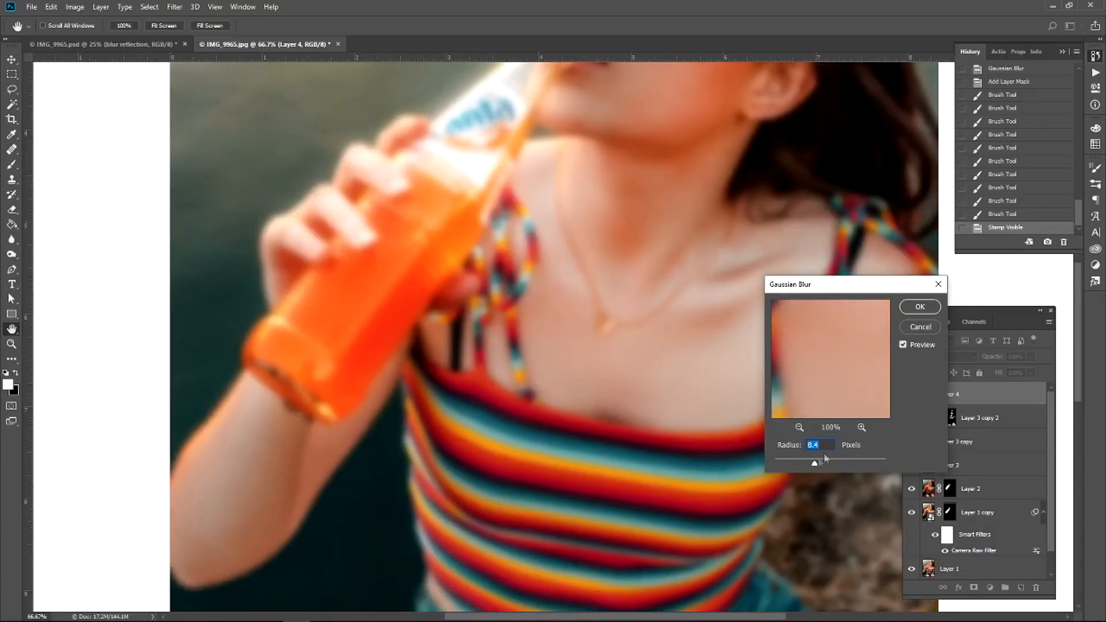
{"action": "left_click", "coordinate": [920, 307]}
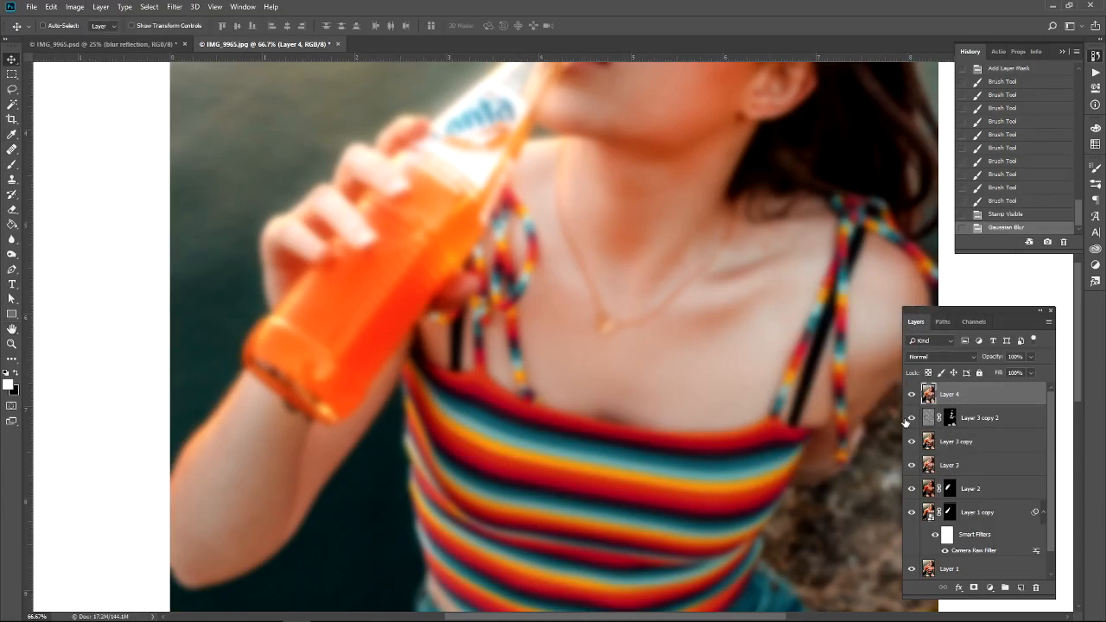
{"action": "key", "text": "Delete"}
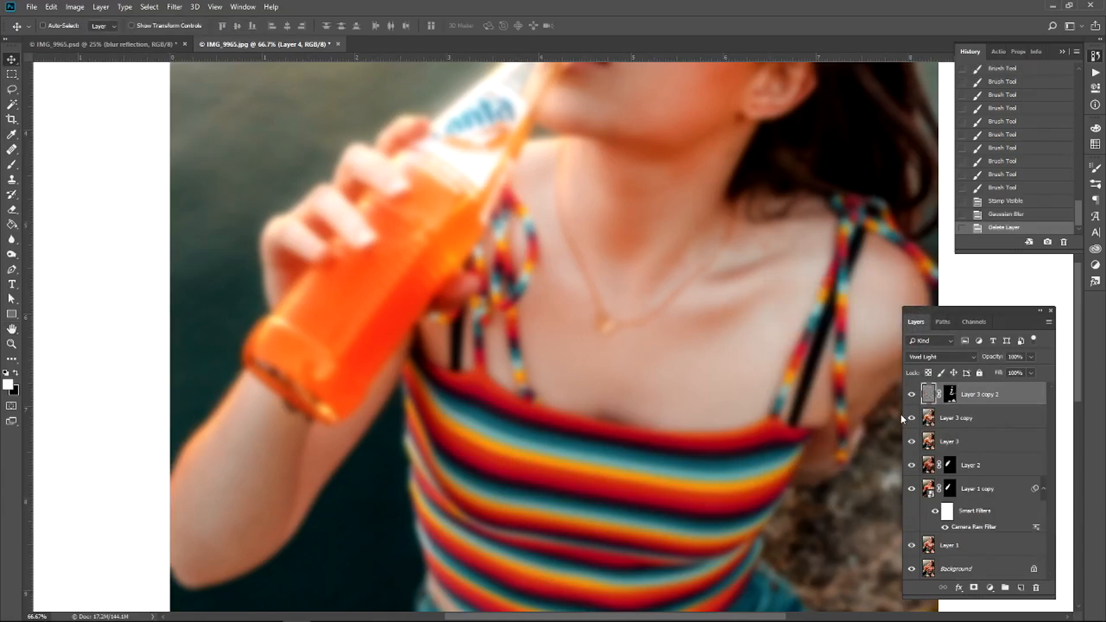
- Stamp all visible layers into a new layer and heal the reflections near the bottle's base with a 50-pixel Healing Brush sampled from clean glass
{"action": "key", "text": "ctrl+shift+alt+e"}
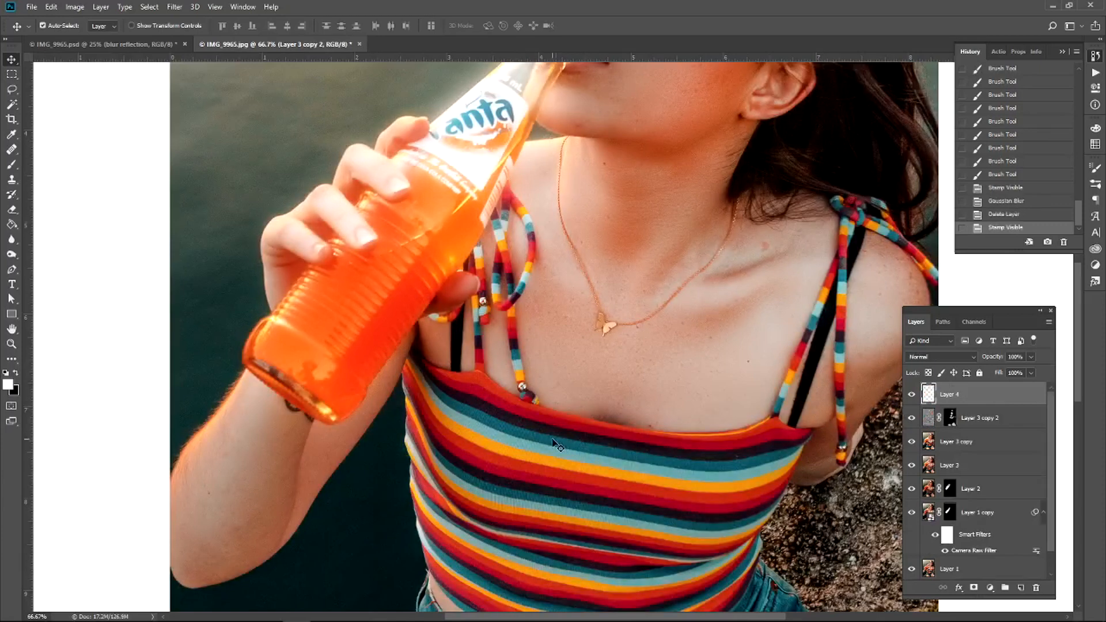
{"action": "key", "text": "j"}
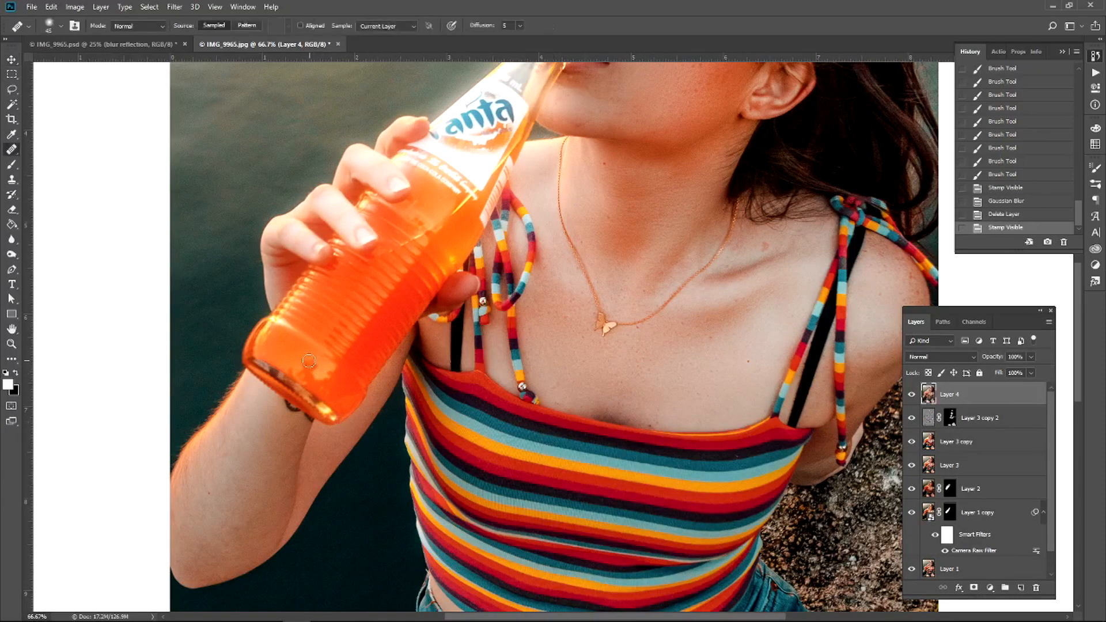
{"action": "key", "text": "bracketright"}
{"action": "mouse_move", "coordinate": [303, 362]}
{"action": "left_mouse_down"}
{"action": "mouse_move", "coordinate": [323, 380]}
{"action": "mouse_move", "coordinate": [294, 369]}
{"action": "mouse_move", "coordinate": [316, 380]}
{"action": "mouse_move", "coordinate": [297, 369]}
{"action": "mouse_move", "coordinate": [310, 360]}
{"action": "mouse_move", "coordinate": [328, 389]}
{"action": "left_mouse_up"}
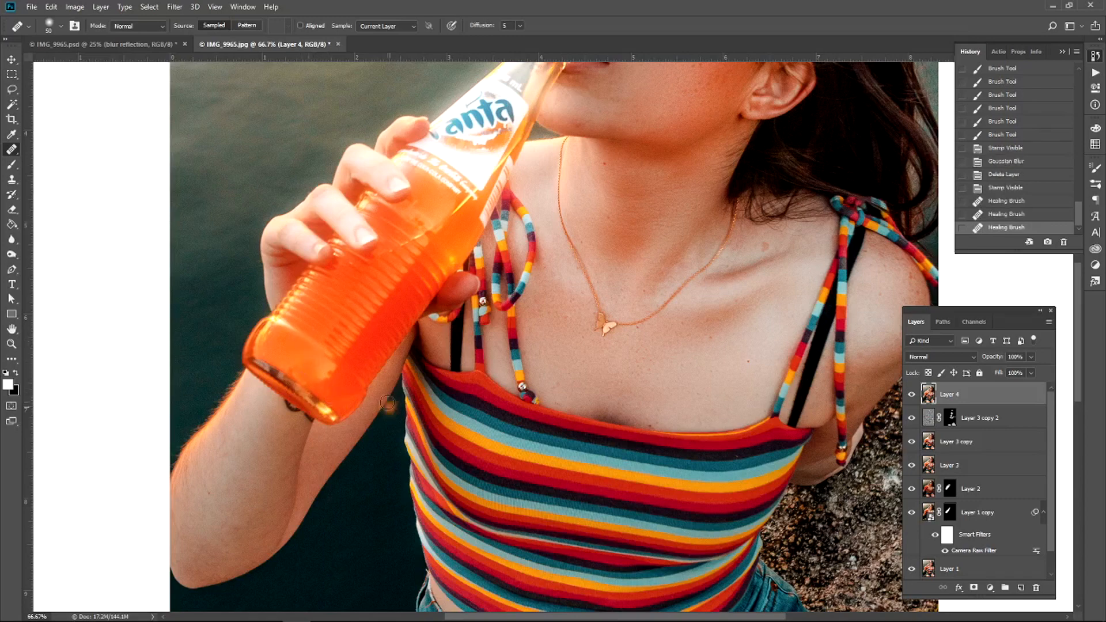
{"action": "scroll", "coordinate": [326, 397], "scroll_direction": "up", "scroll_amount": 2}
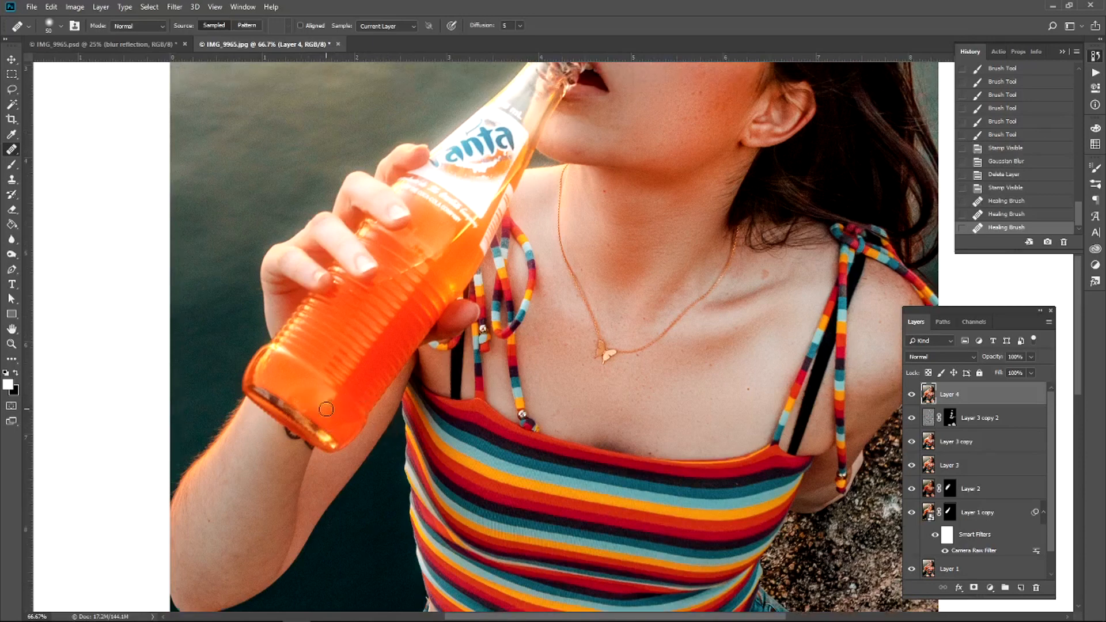
{"action": "left_click", "coordinate": [306, 381], "text": "alt"}
{"action": "mouse_move", "coordinate": [296, 394]}
{"action": "left_mouse_down"}
{"action": "mouse_move", "coordinate": [288, 401]}
{"action": "mouse_move", "coordinate": [315, 406]}
{"action": "left_mouse_up"}
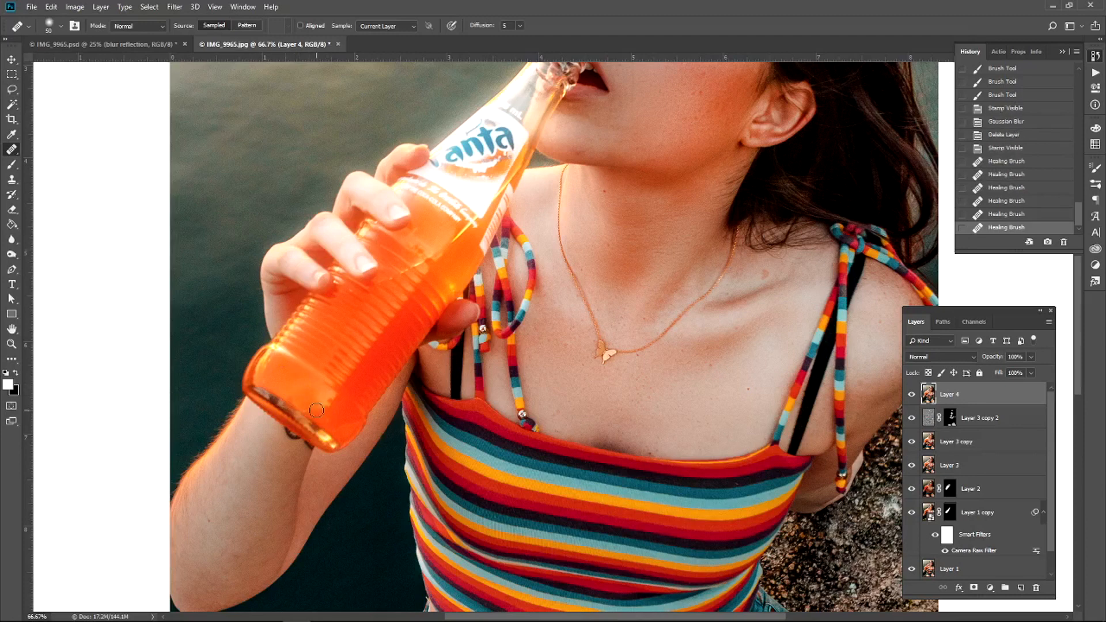
{"action": "key", "text": "v"}
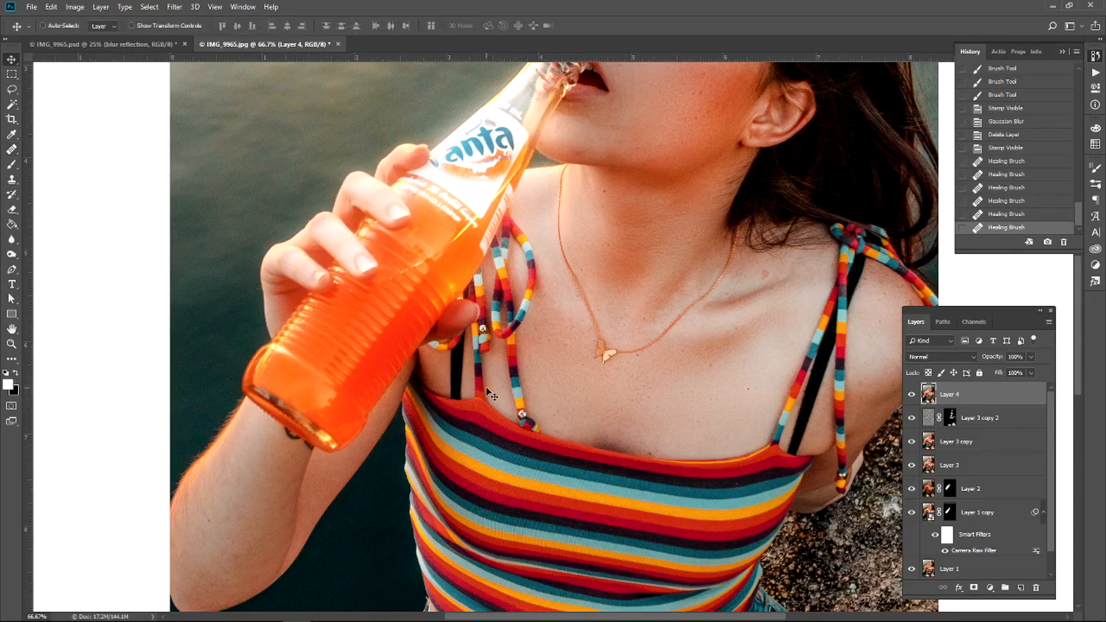
- Duplicate the healed layer and sharpen the copy with Unsharp Mask at amount 50%, radius 1.5 pixels and threshold 0
{"action": "key", "text": "ctrl+0"}
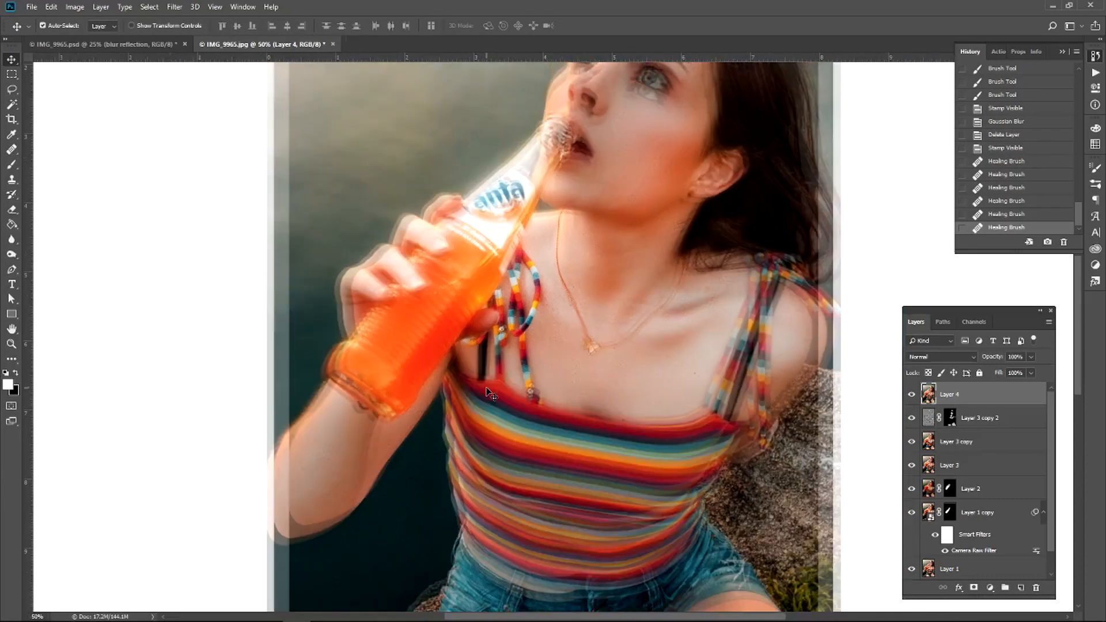
{"action": "key", "text": "ctrl+minus"}
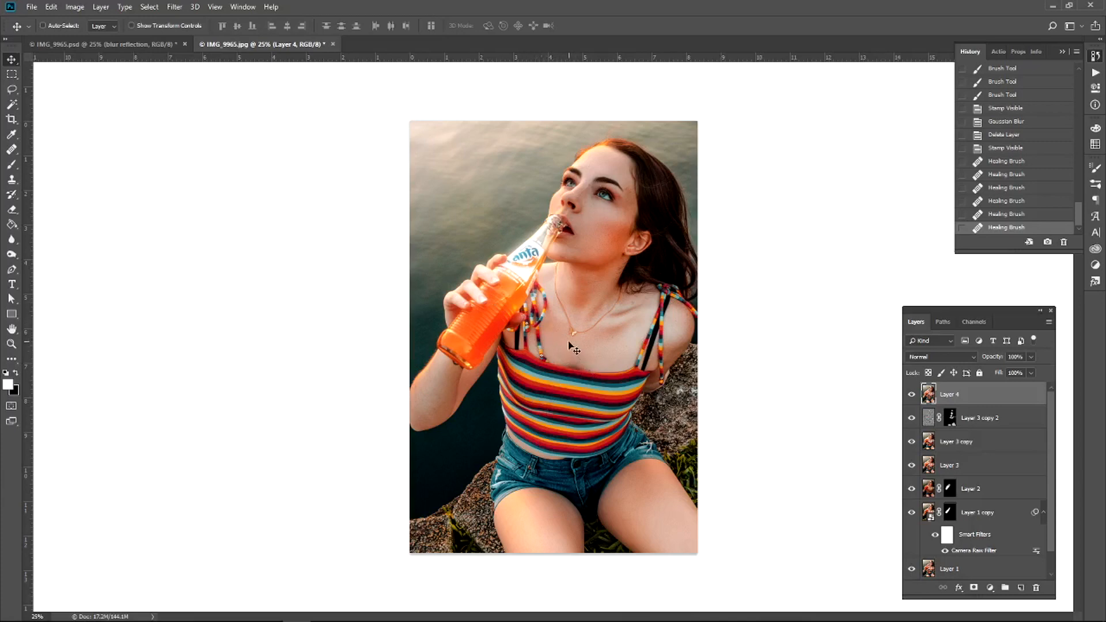
{"action": "key", "text": "ctrl+j"}
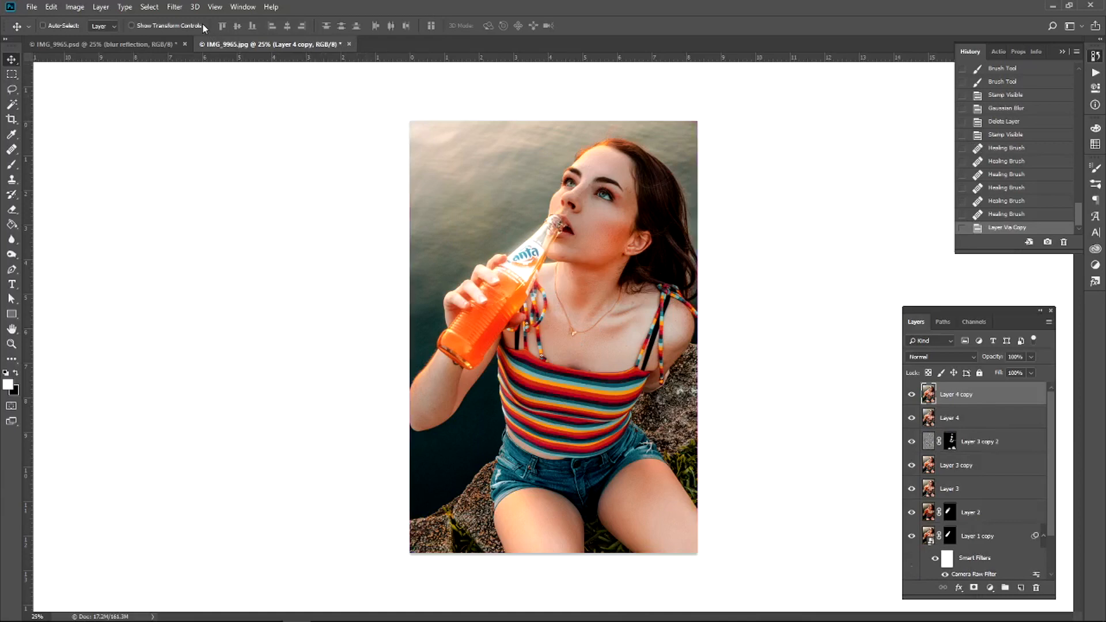
{"action": "left_click", "coordinate": [174, 7]}
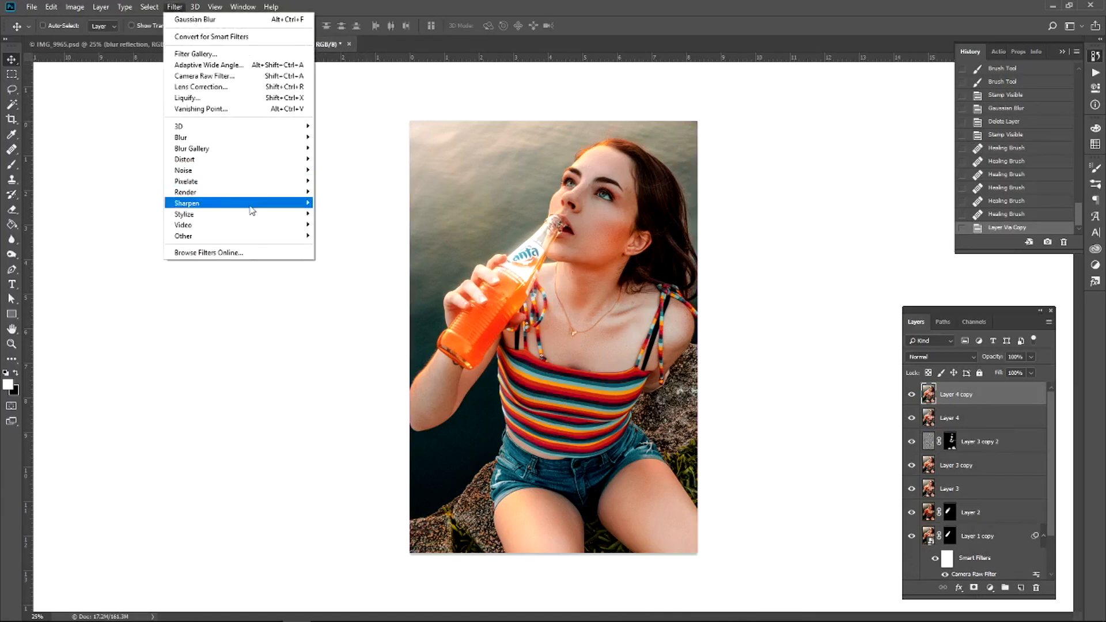
{"action": "mouse_move", "coordinate": [264, 205]}
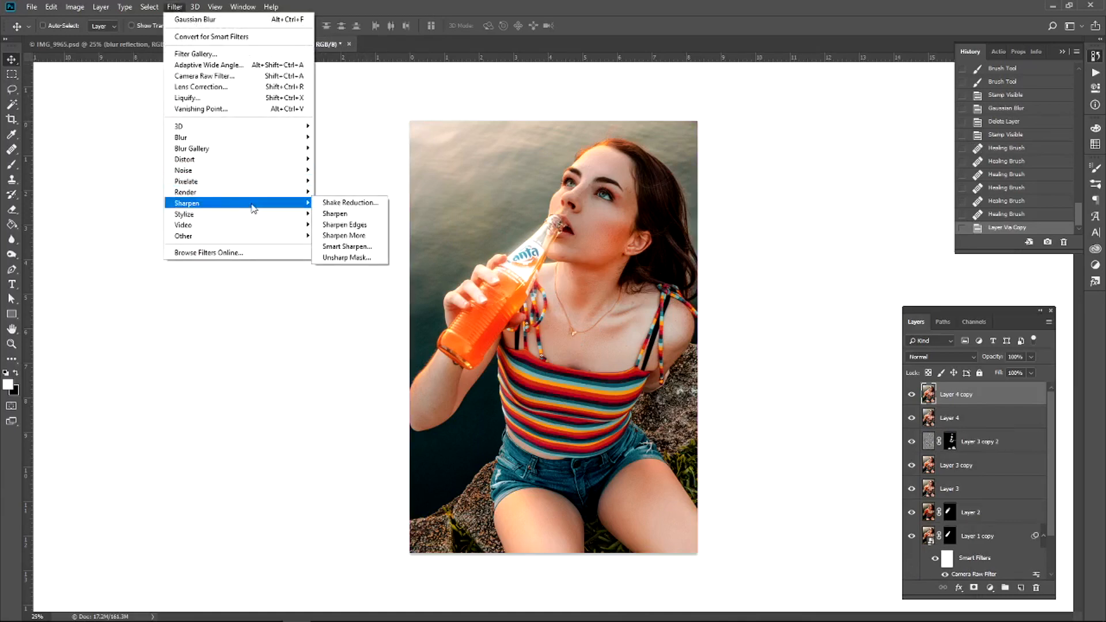
{"action": "left_click", "coordinate": [346, 257]}
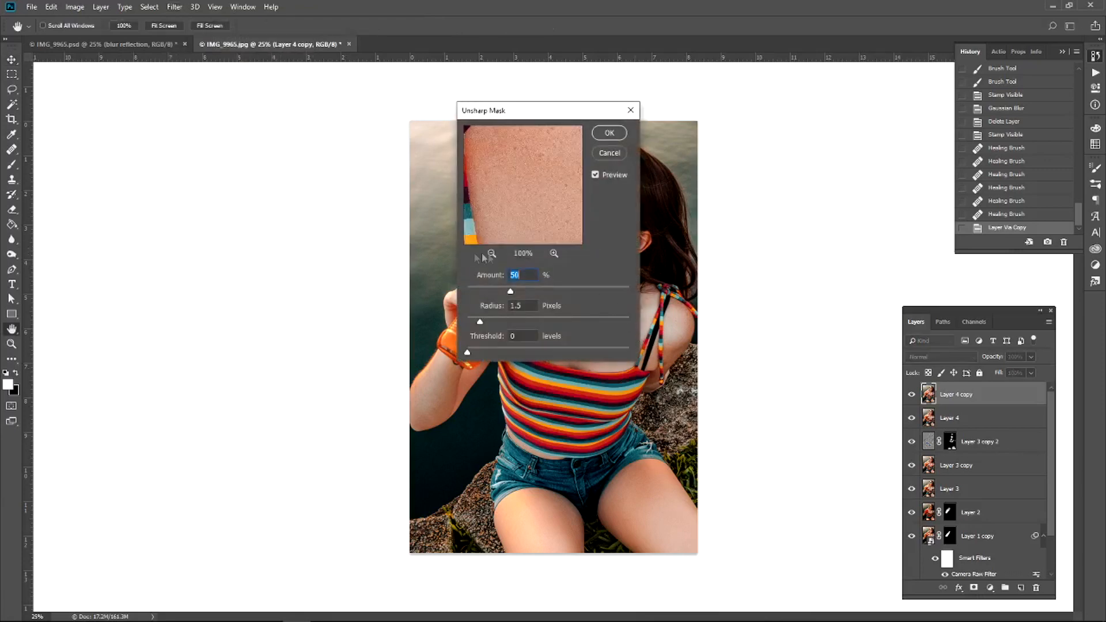
{"action": "left_click_drag", "start_coordinate": [521, 214], "coordinate": [568, 256]}
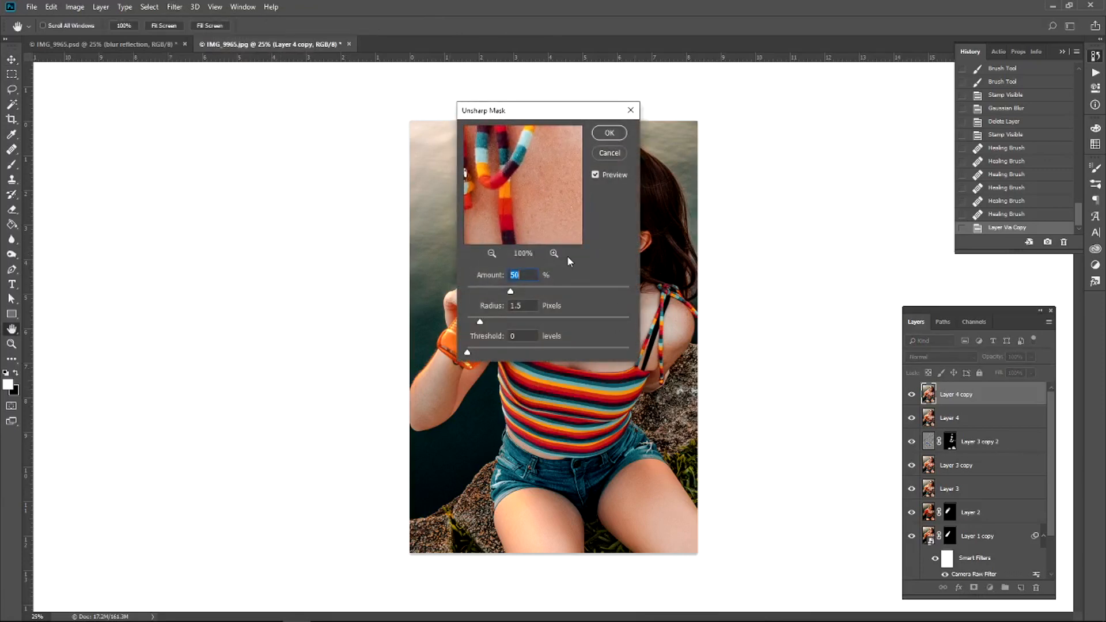
{"action": "left_click", "coordinate": [616, 134]}
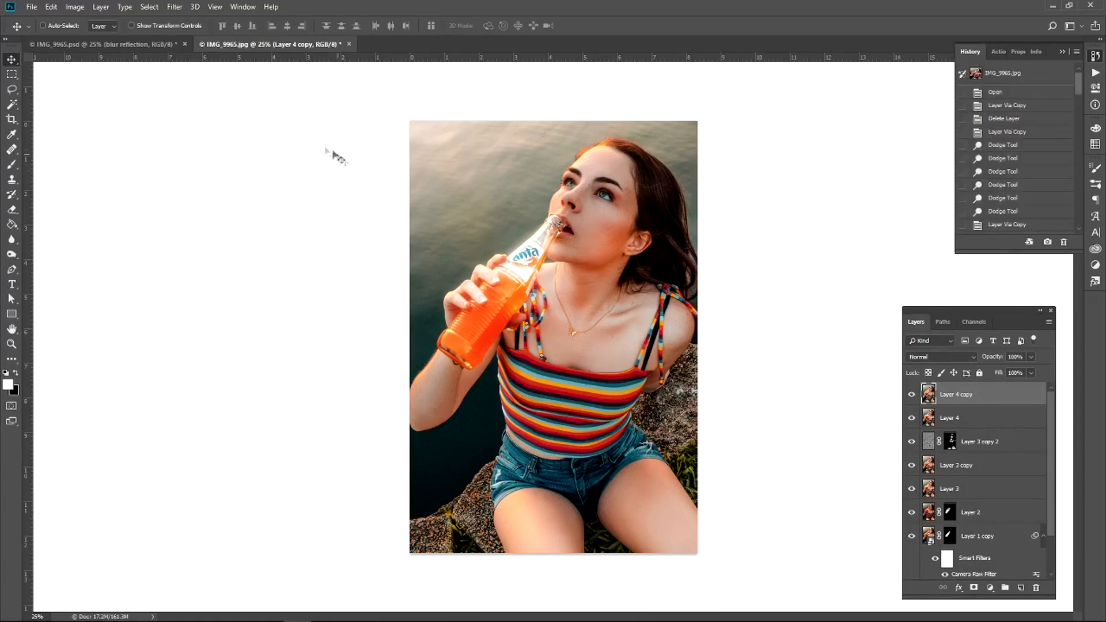
- Compare the retouched image with the reference version in IMG_9965.psd, and return to IMG_9965.jpg
{"action": "left_click", "coordinate": [125, 45]}
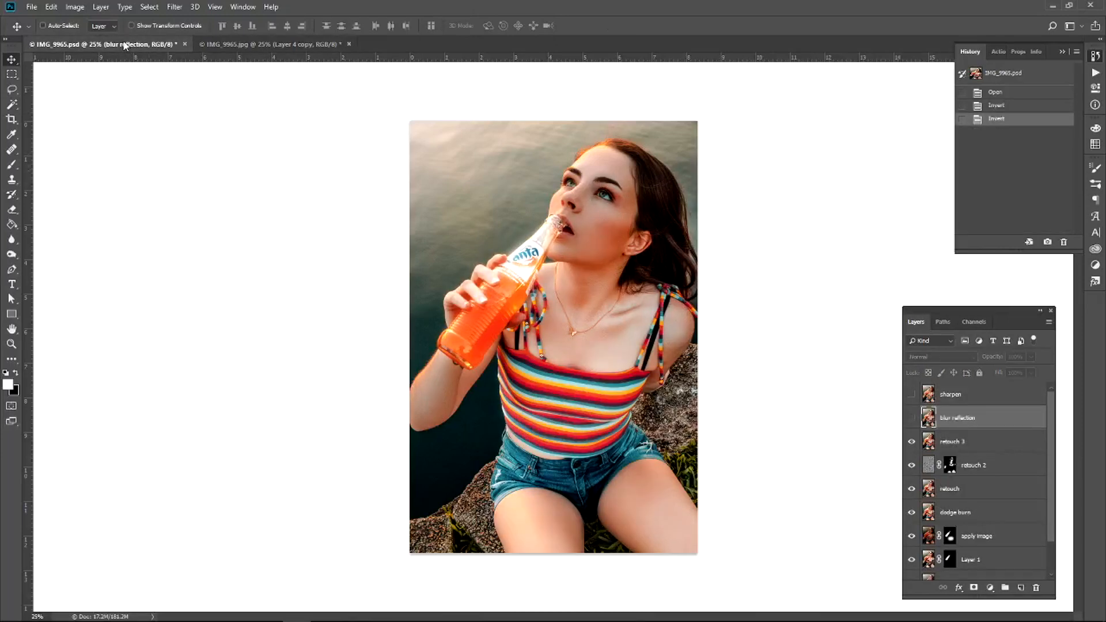
{"action": "left_click", "coordinate": [225, 43]}
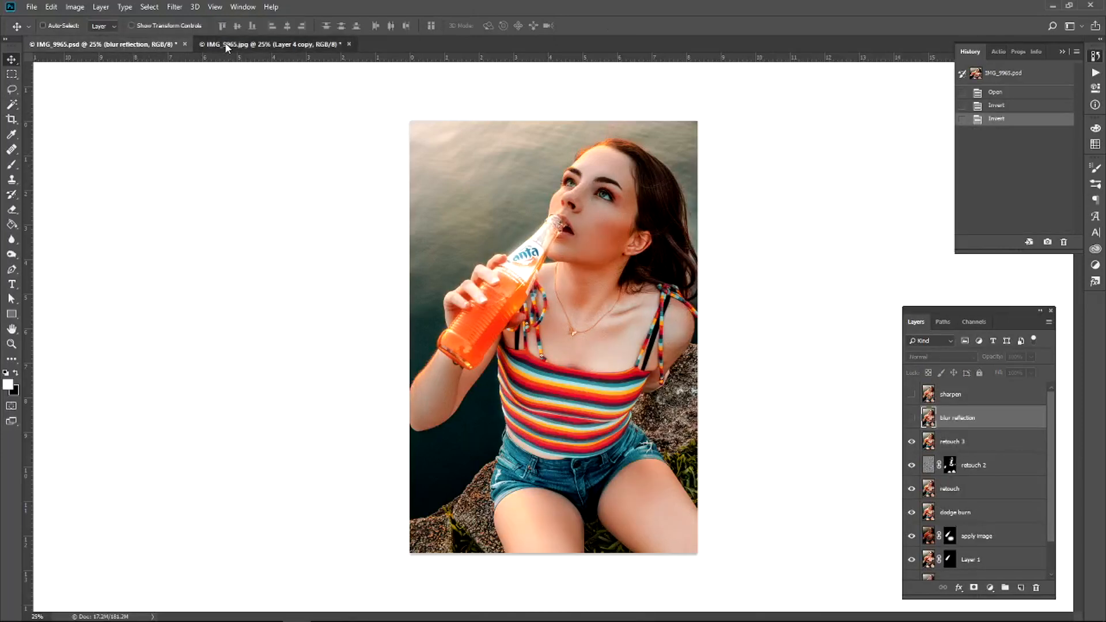
{"action": "left_click", "coordinate": [128, 45]}
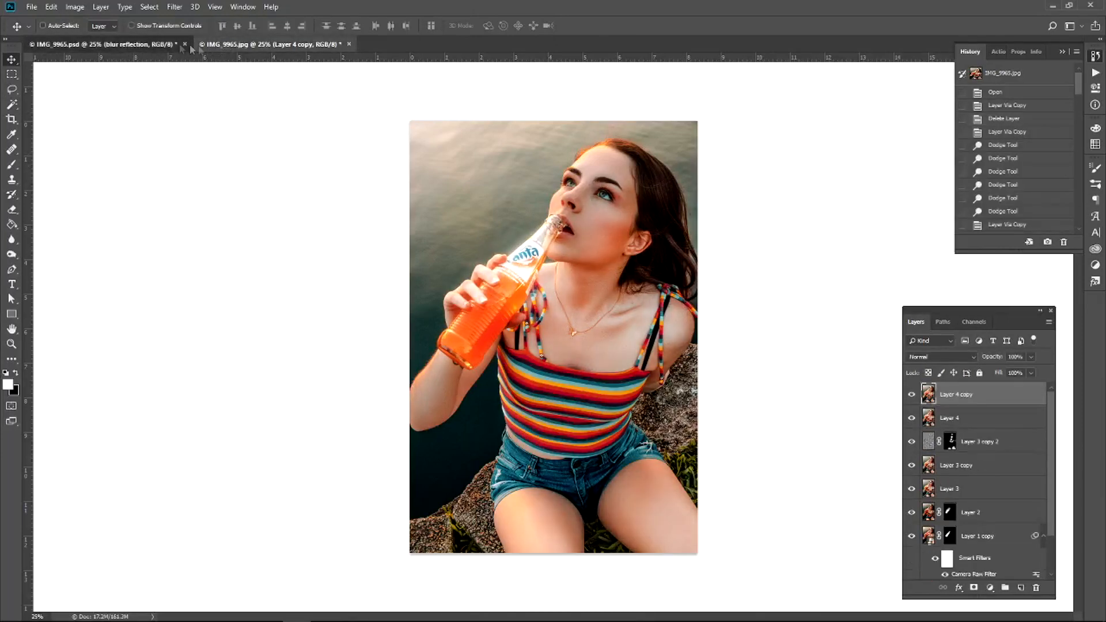
{"action": "left_click", "coordinate": [230, 46]}
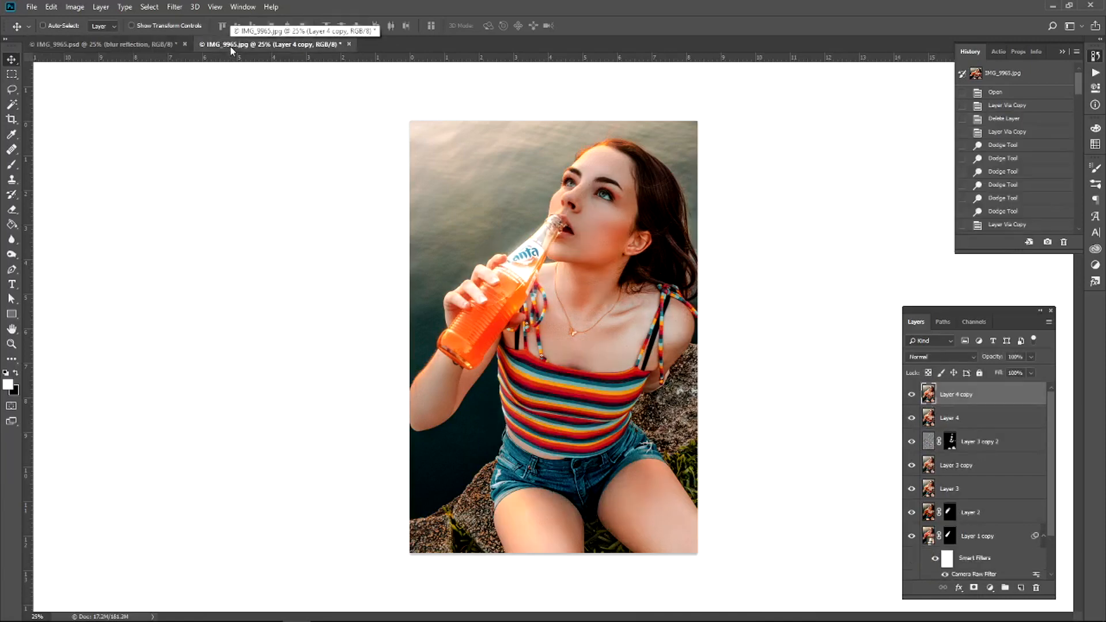